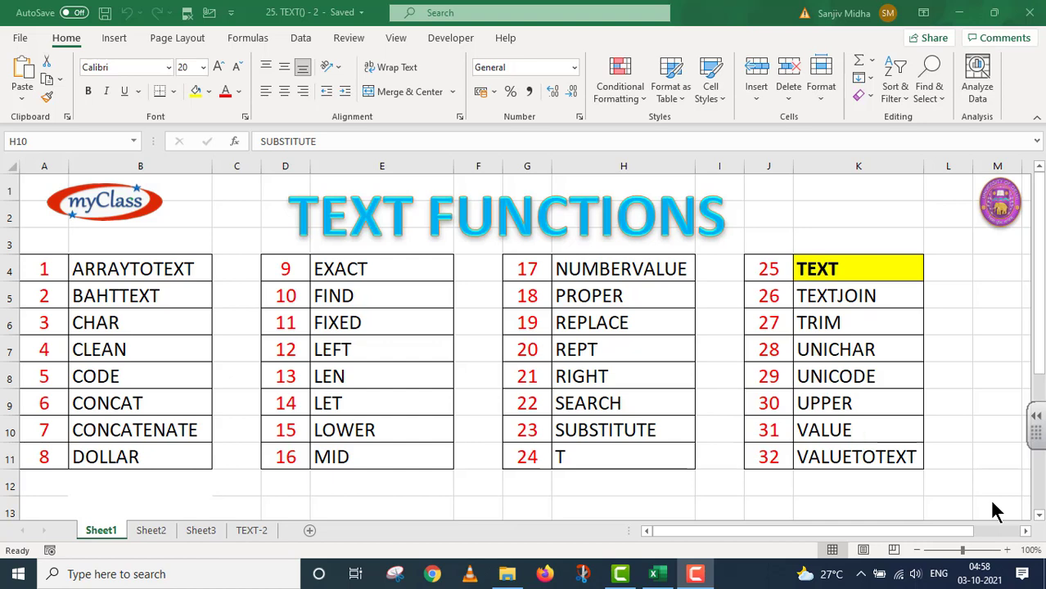
Step: Switch to Sheet2, the '25. TEXT() - 2' title page
{"action": "left_click", "coordinate": [155, 531]}
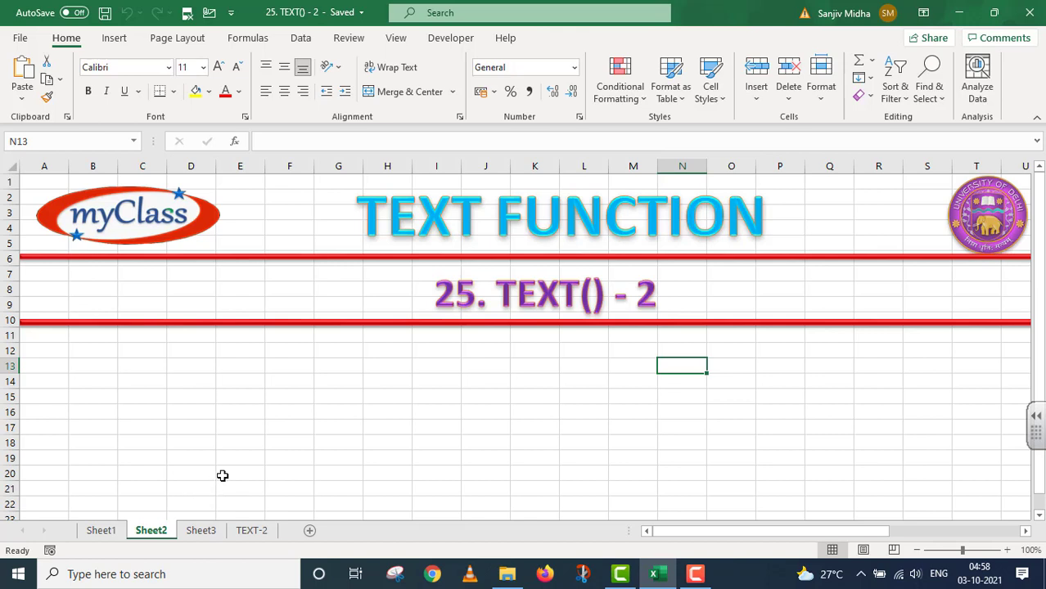
Step: Open the TEXT-2 sheet with its empty Description/Value/Change to Format/Text Result table
{"action": "left_click", "coordinate": [251, 532]}
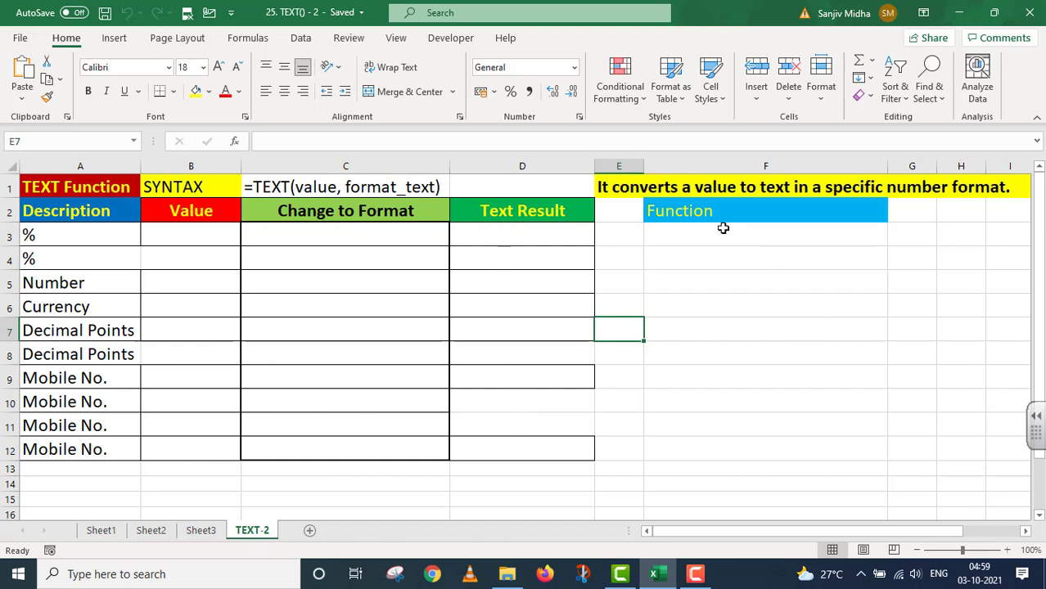
Step: Enter value 0.23 in B3 and format % in C3
{"action": "left_click_drag", "start_coordinate": [723, 225], "coordinate": [758, 432]}
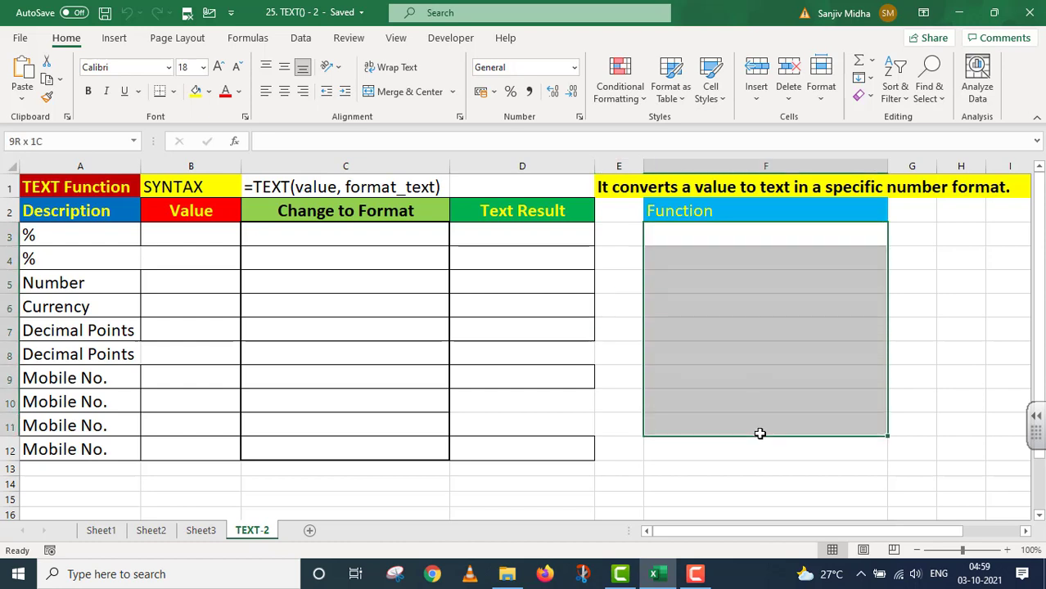
{"action": "left_click", "coordinate": [510, 499]}
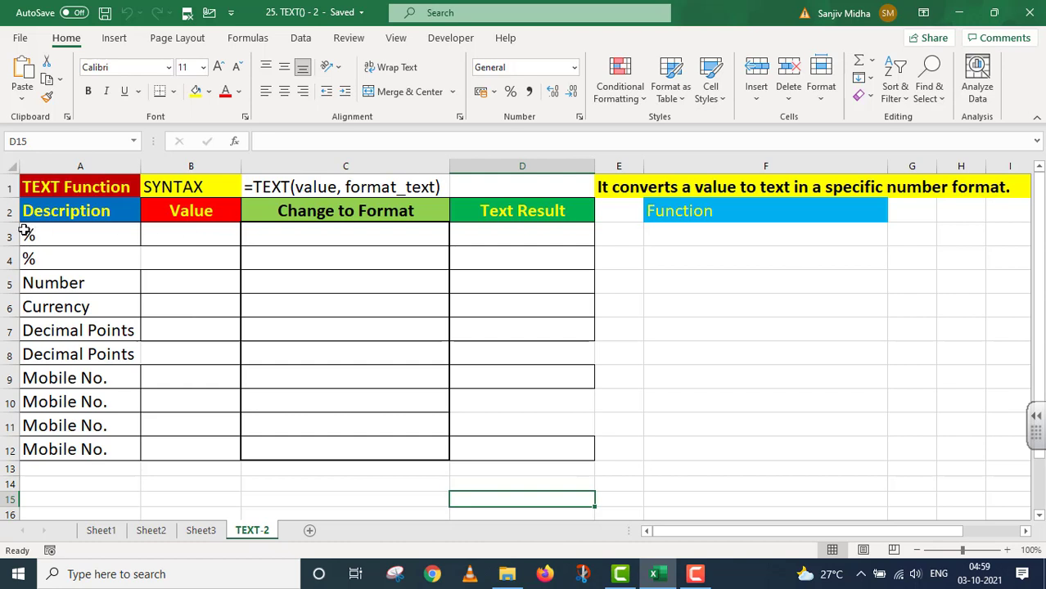
{"action": "left_click", "coordinate": [189, 232]}
{"action": "type", "text": "0"}
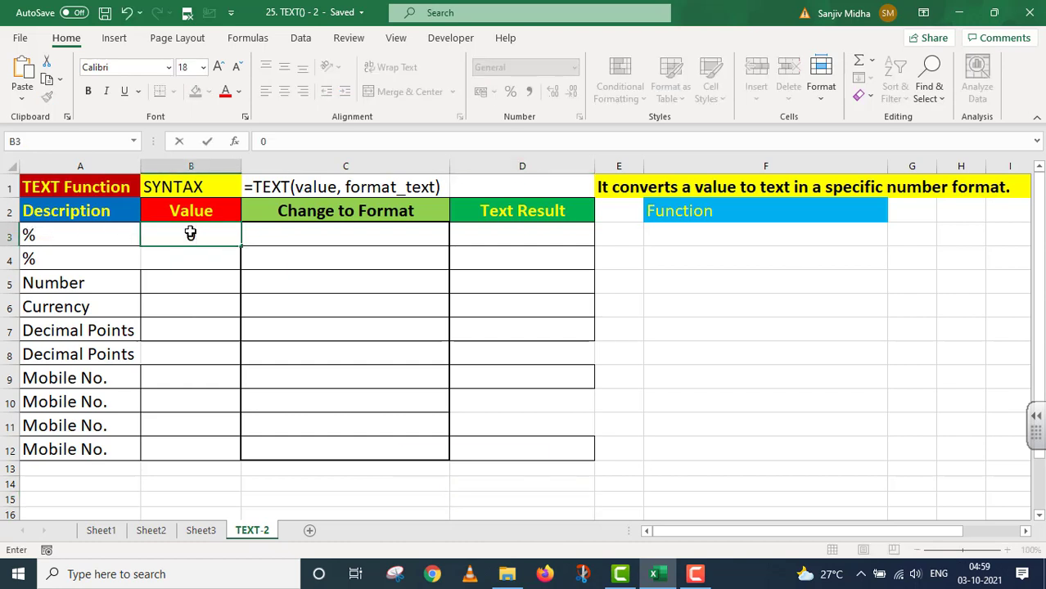
{"action": "type", "text": ".23"}
{"action": "left_click", "coordinate": [349, 236]}
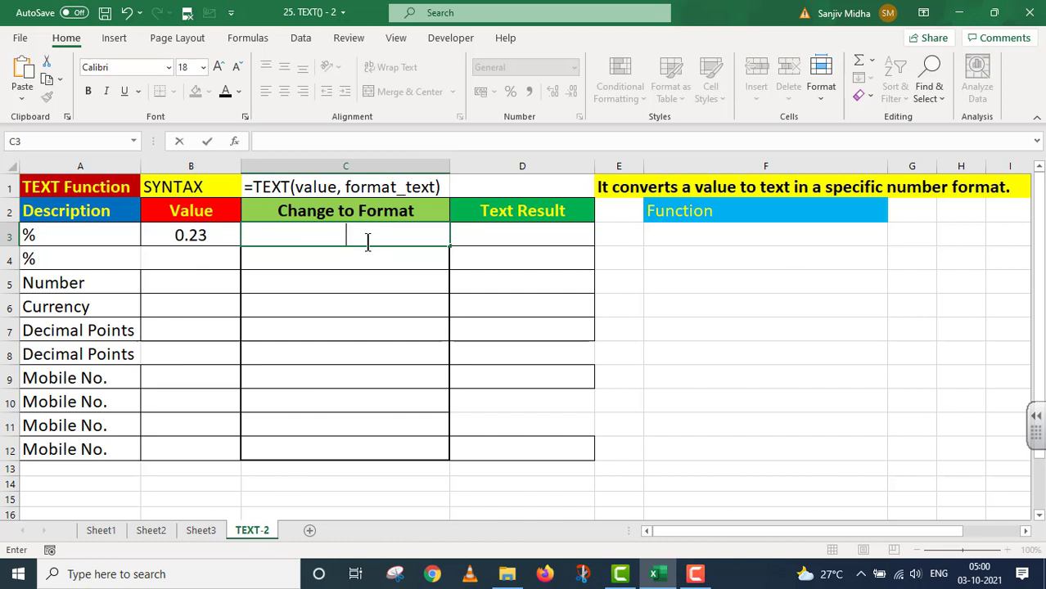
{"action": "type", "text": "%"}
Step: Enter =TEXT(B3,"0.0%") in D3 to get 23.0%
{"action": "double_click", "coordinate": [477, 235]}
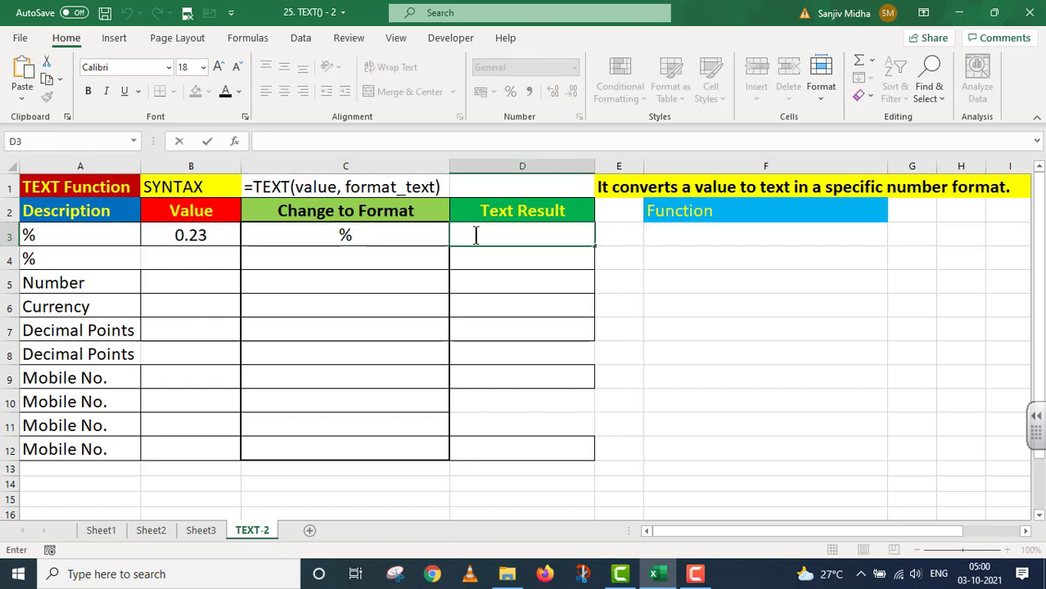
{"action": "type", "text": "=TEXT"}
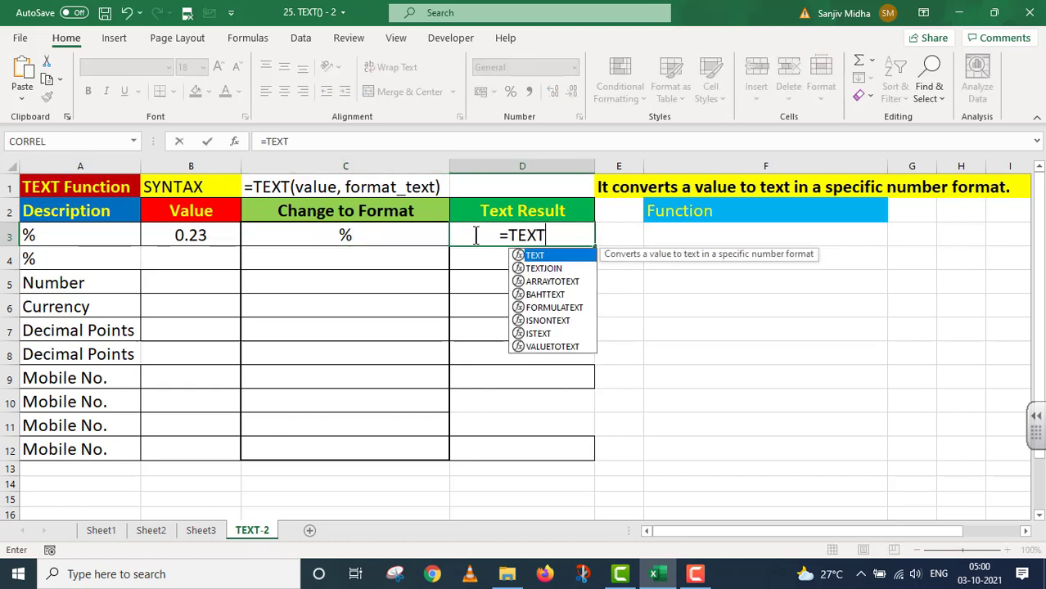
{"action": "type", "text": "("}
{"action": "left_click", "coordinate": [205, 235]}
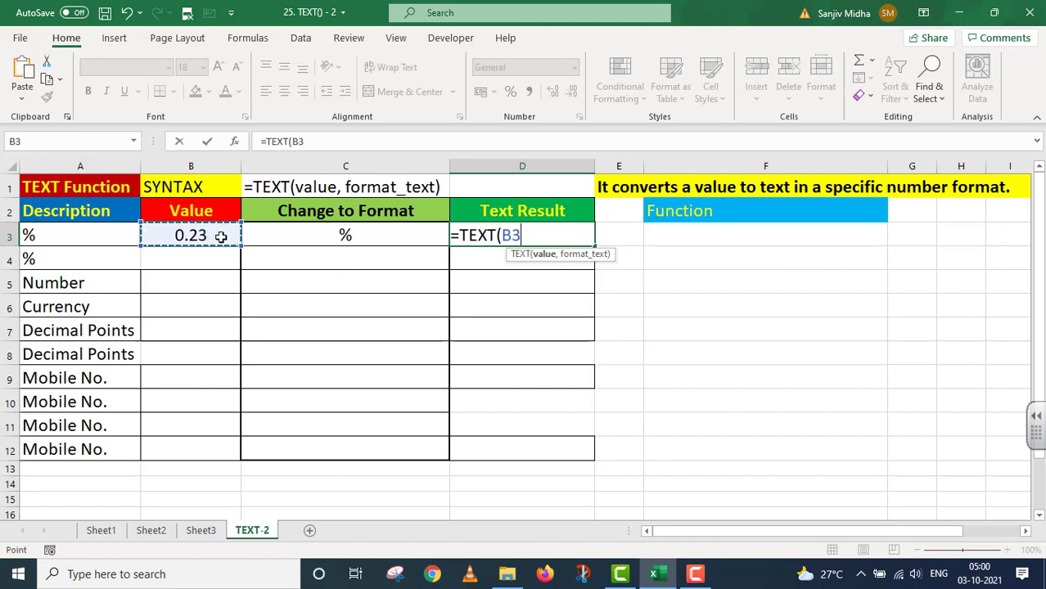
{"action": "type", "text": ","}
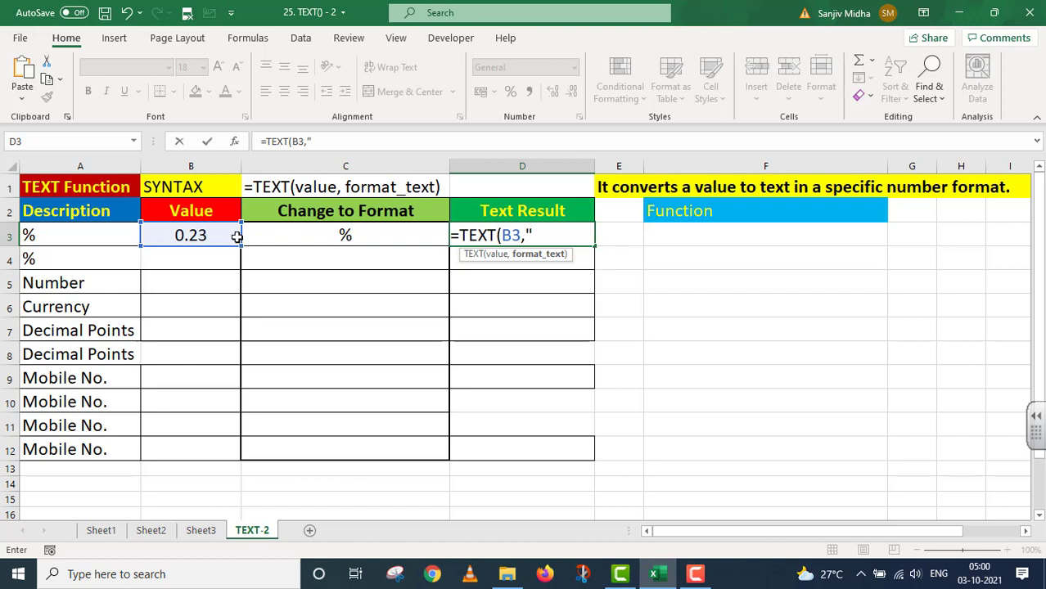
{"action": "type", "text": "\"0.0%\")"}
{"action": "key", "text": "Return"}
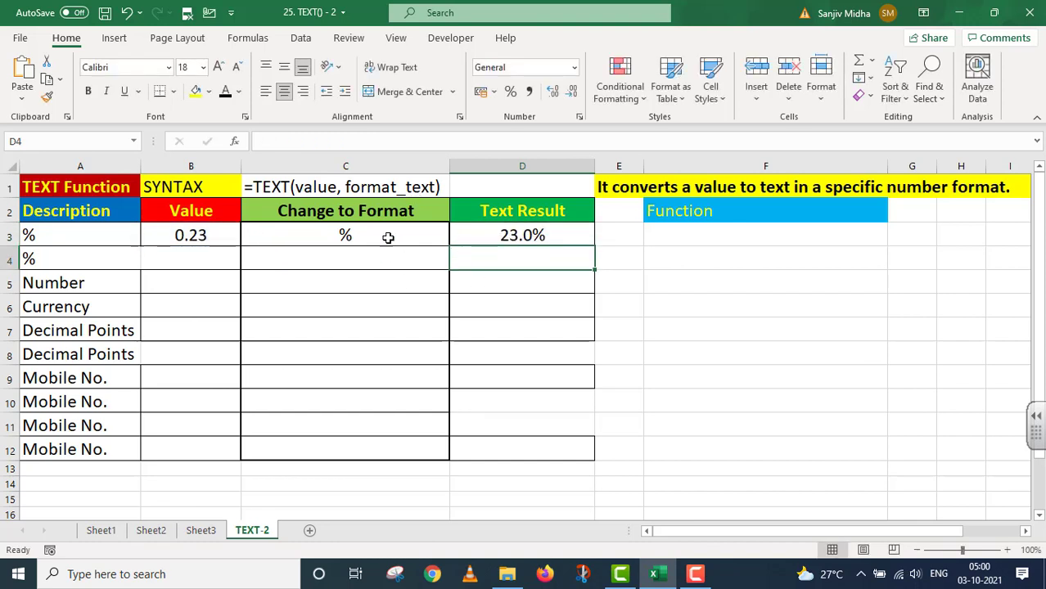
Step: Copy the D3 formula into F3 as text with a leading apostrophe
{"action": "left_click", "coordinate": [574, 235]}
{"action": "key", "text": "F2"}
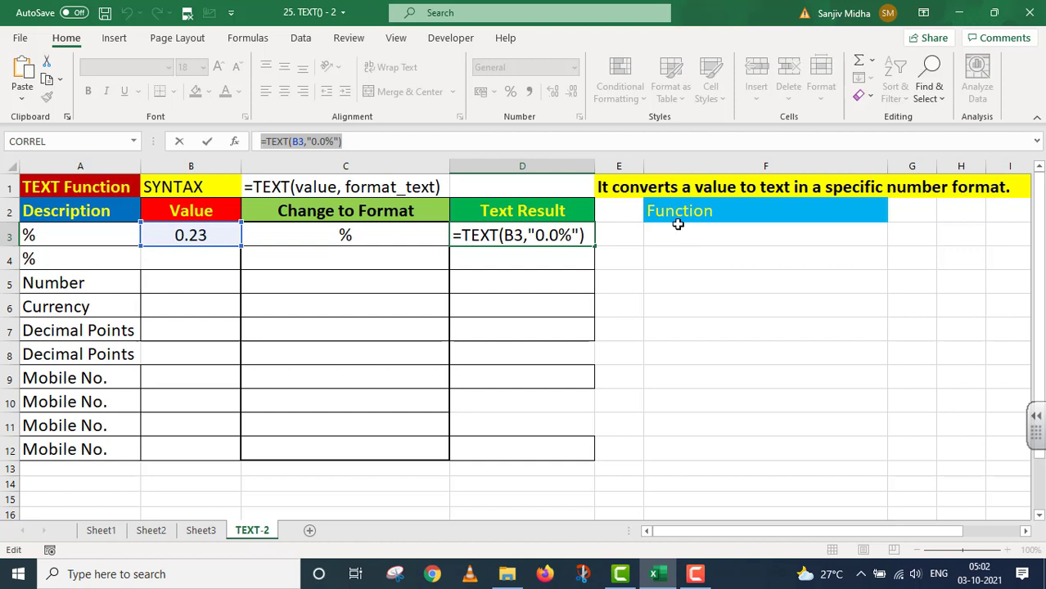
{"action": "key", "text": "Return"}
{"action": "double_click", "coordinate": [653, 234]}
{"action": "type", "text": "=TEXT(B3,\"0.0%\")"}
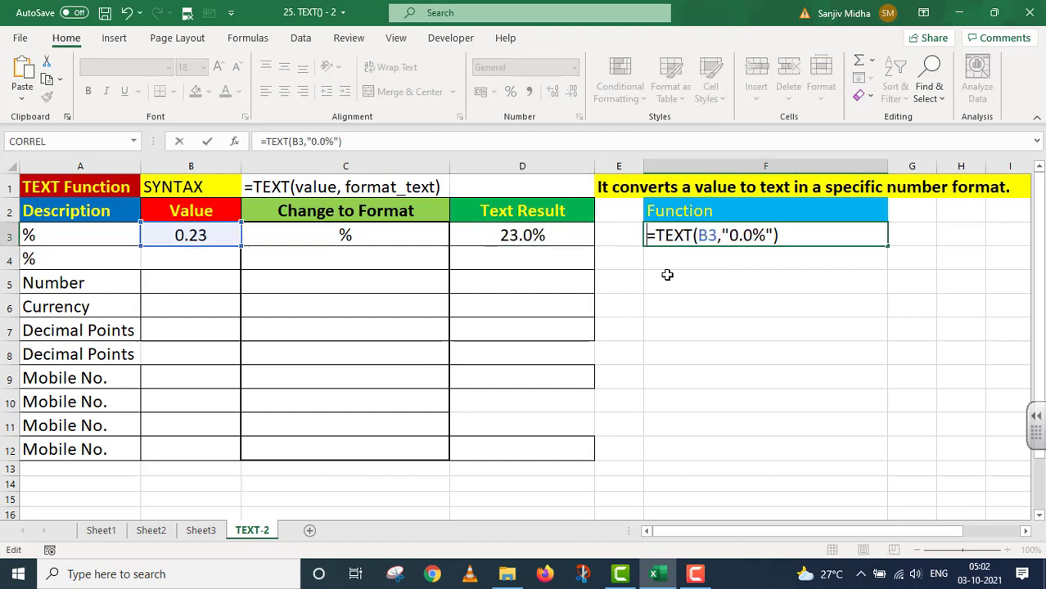
{"action": "type", "text": "'"}
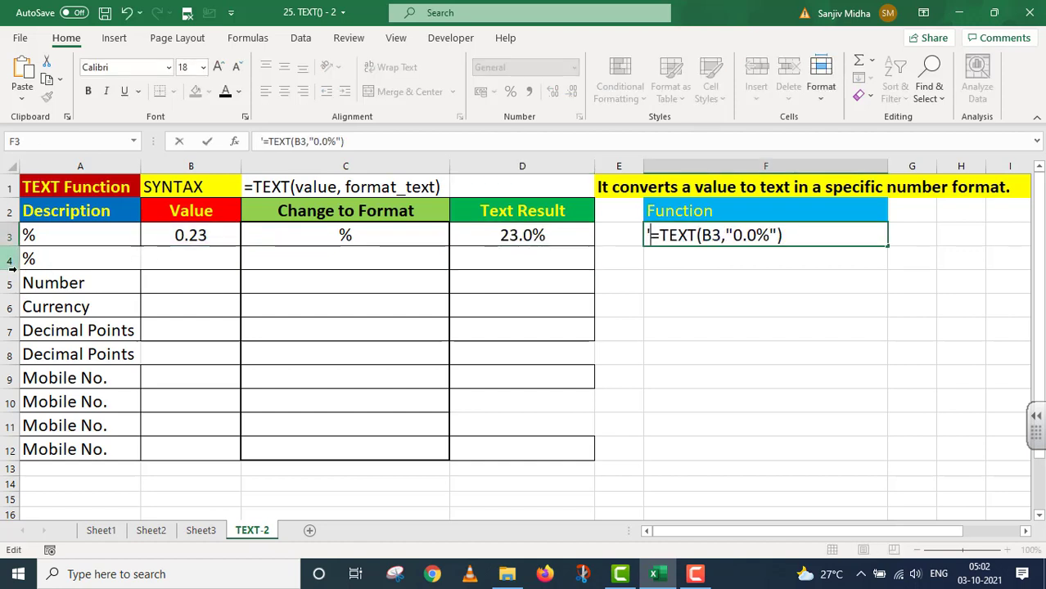
{"action": "left_click", "coordinate": [183, 259]}
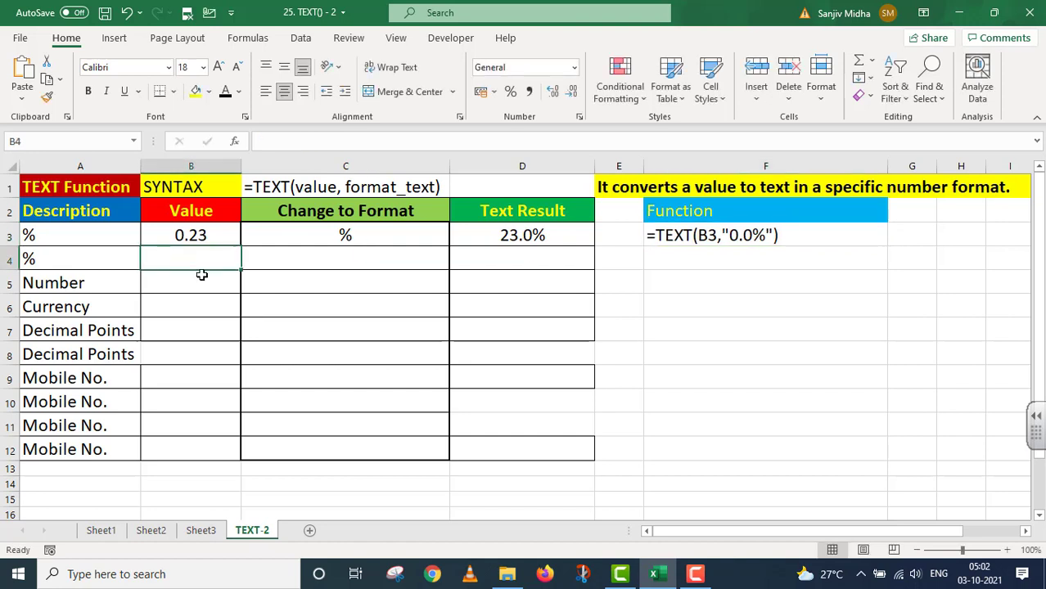
Step: Enter value 0.76 in B4 and format % in C4
{"action": "type", "text": "0"}
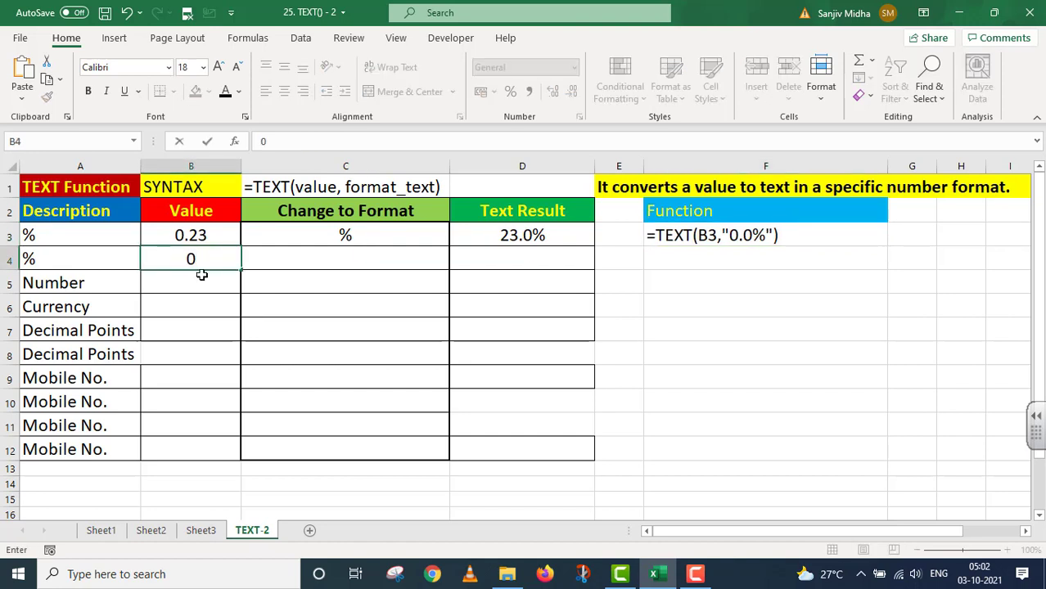
{"action": "type", "text": ".76"}
{"action": "left_click", "coordinate": [334, 256]}
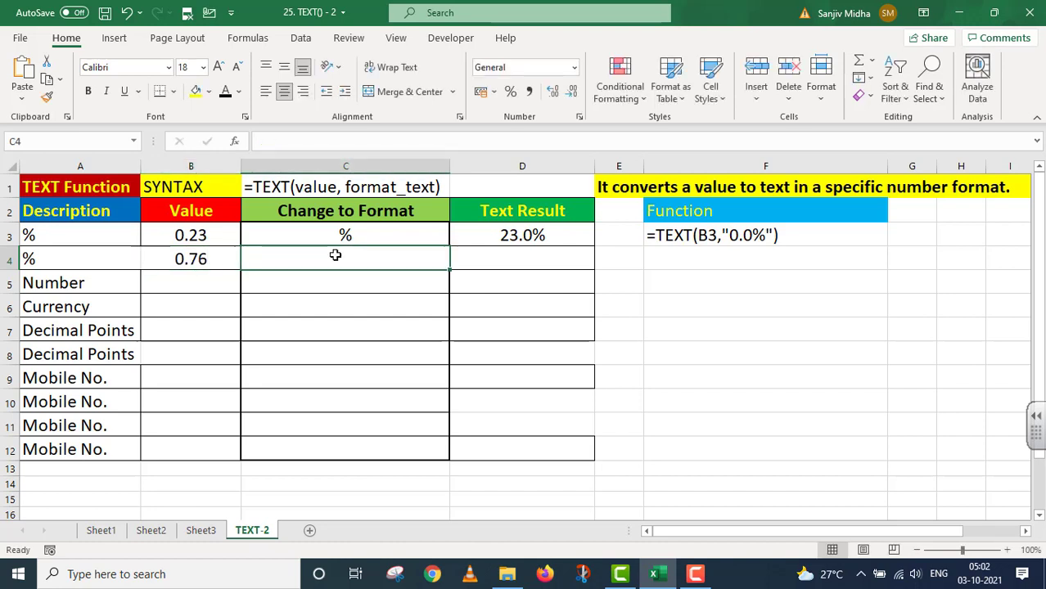
{"action": "type", "text": "%"}
{"action": "key", "text": "BackSpace"}
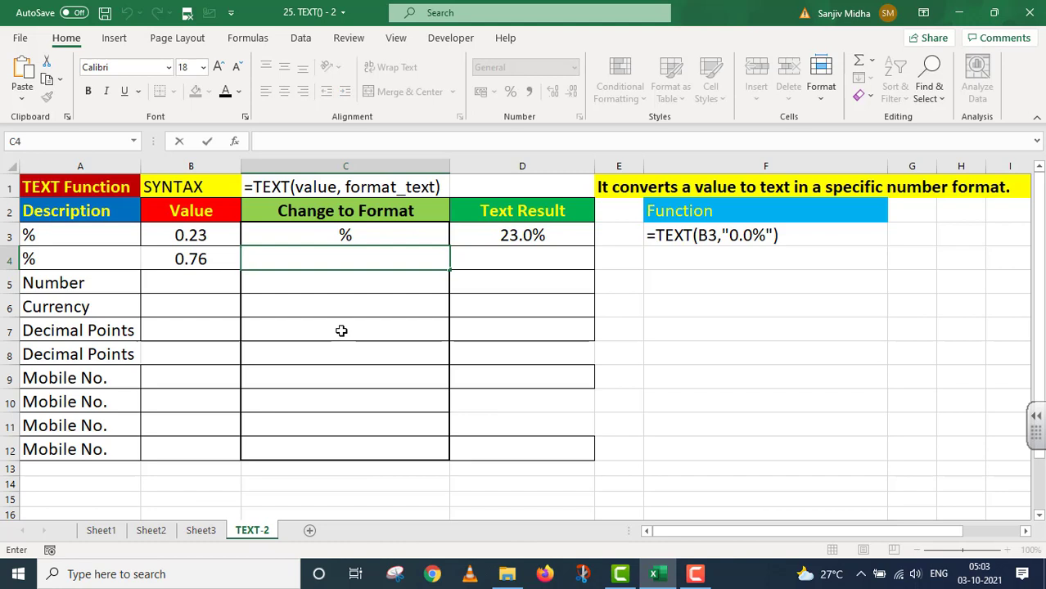
{"action": "type", "text": "%"}
{"action": "left_click", "coordinate": [357, 347]}
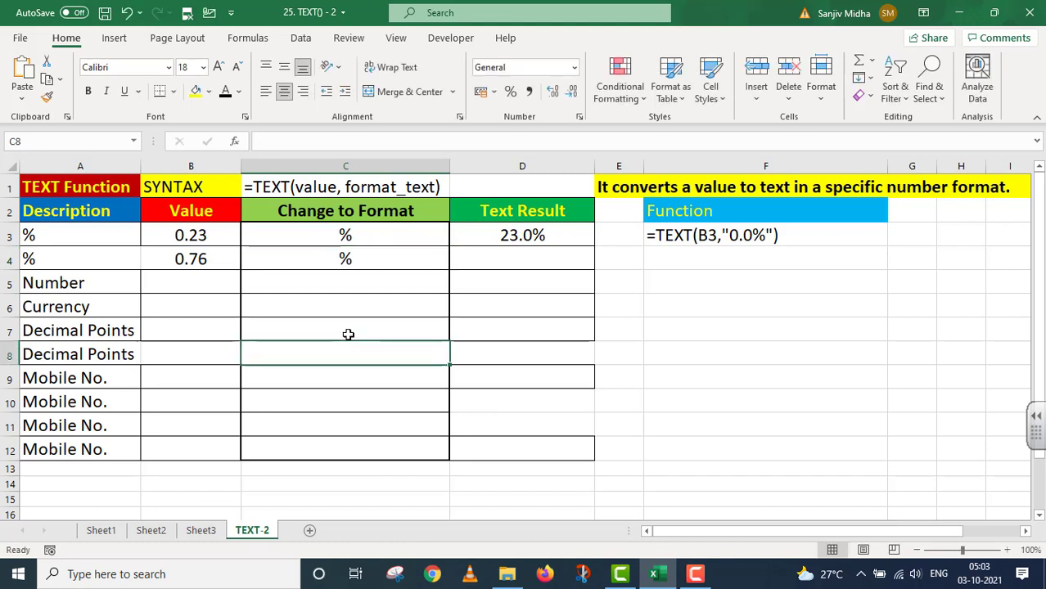
Step: Enter =TEXT(B4,"0.00%") in D4 to get 76.00%
{"action": "left_click", "coordinate": [502, 261]}
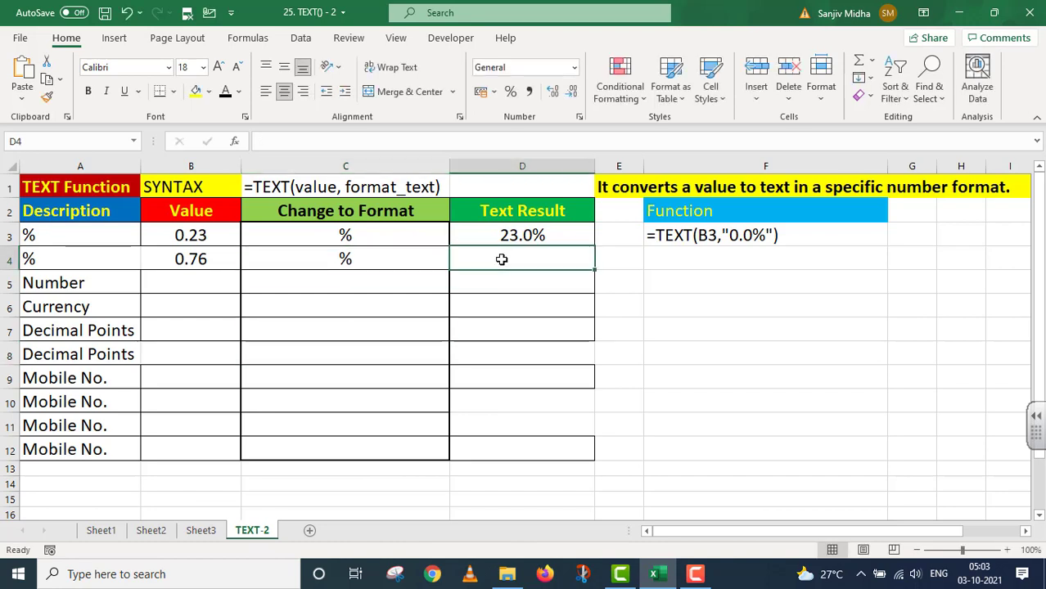
{"action": "key", "text": "BackSpace"}
{"action": "type", "text": "="}
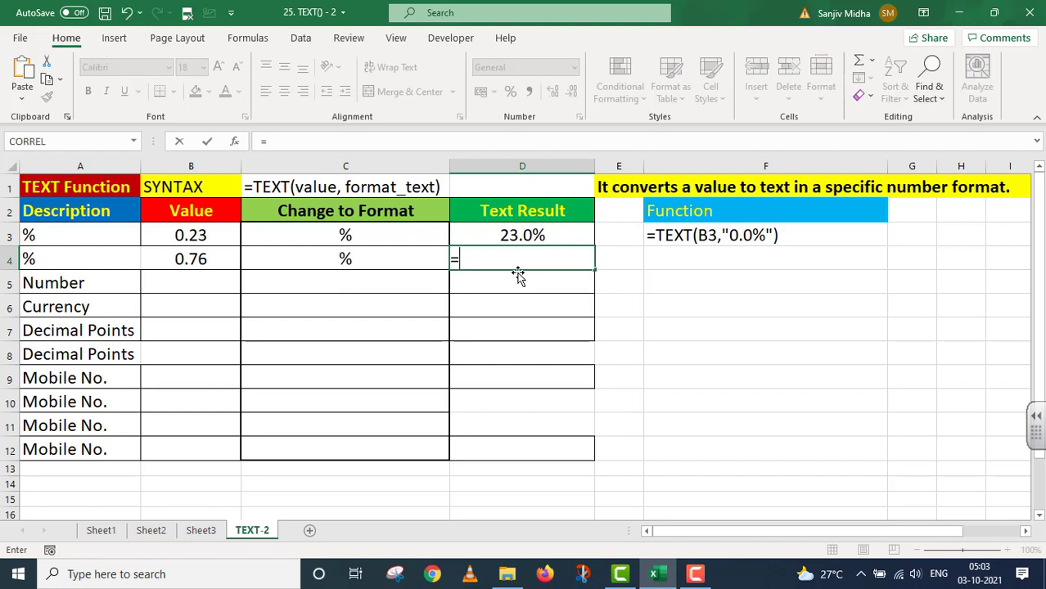
{"action": "type", "text": "TEXT("}
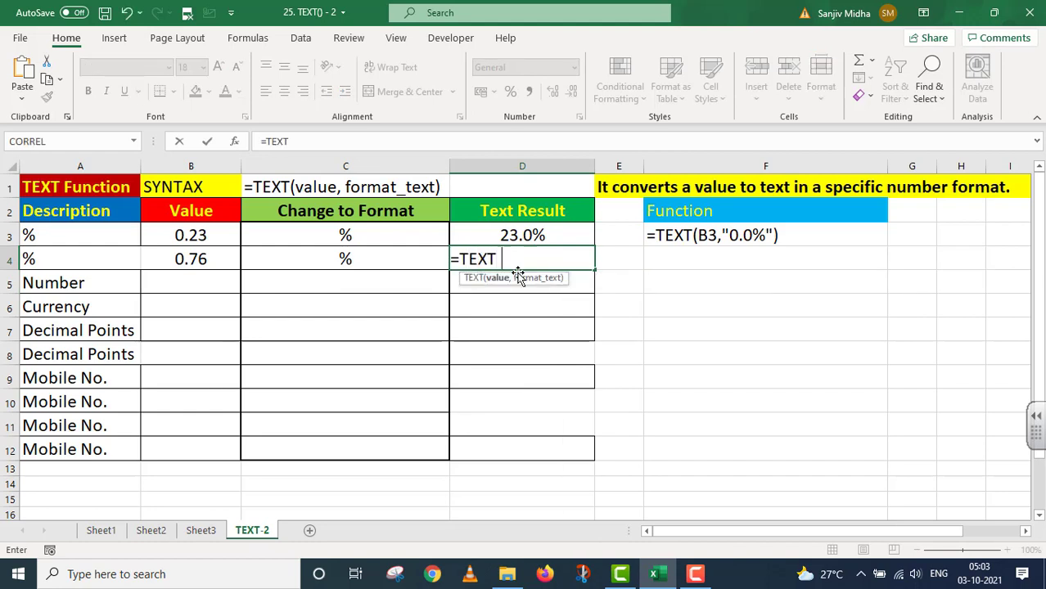
{"action": "left_click", "coordinate": [203, 259]}
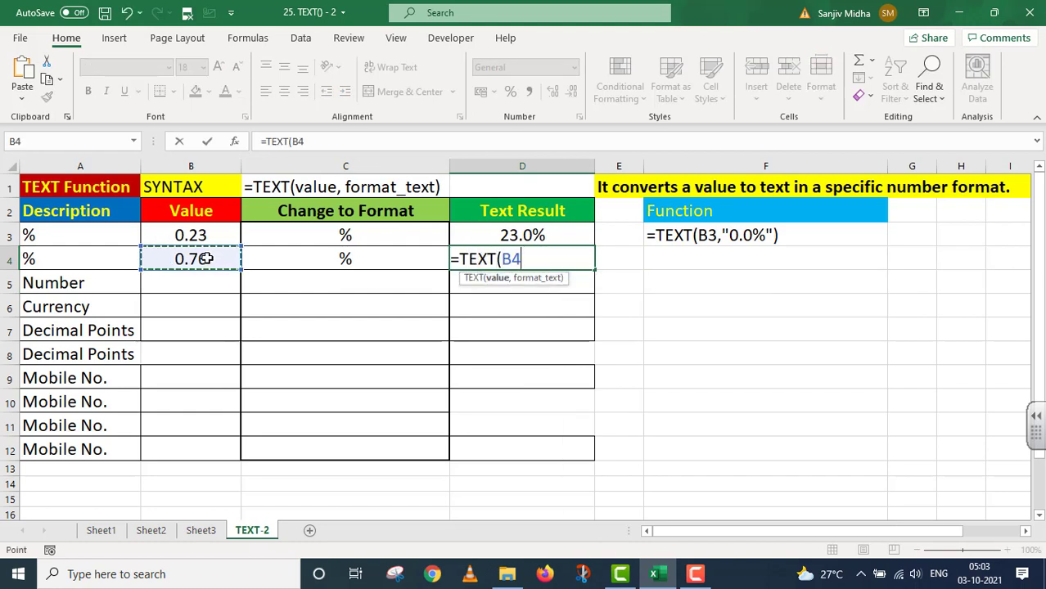
{"action": "type", "text": ","}
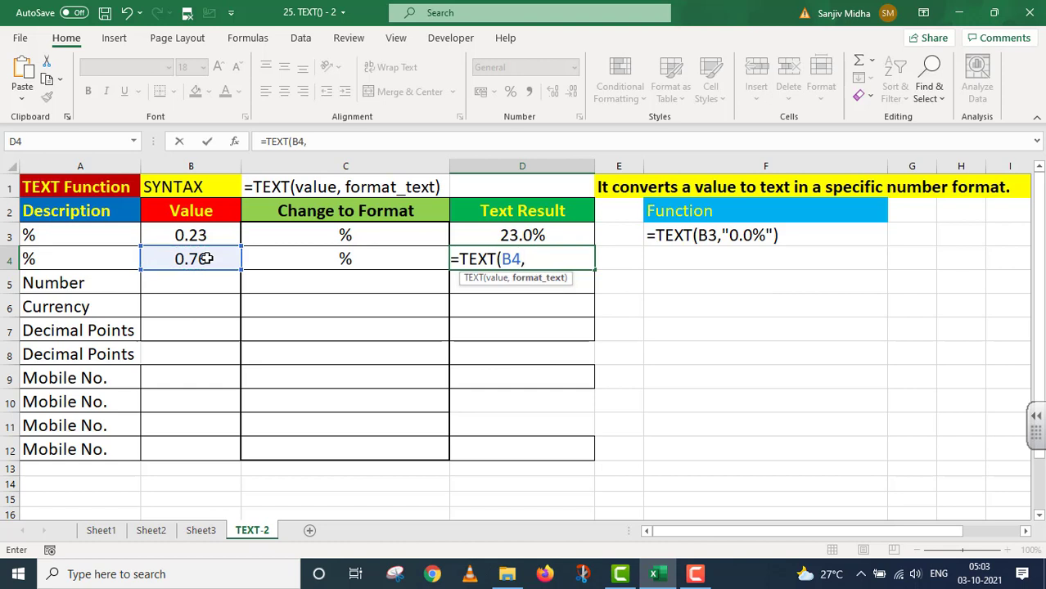
{"action": "type", "text": "\"0.00%"}
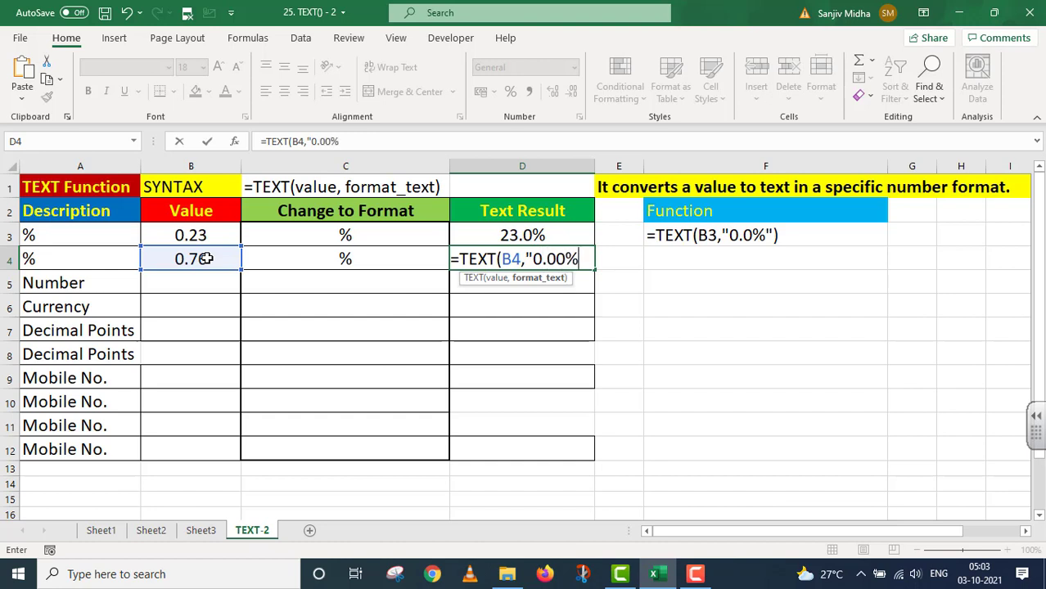
{"action": "type", "text": "\")"}
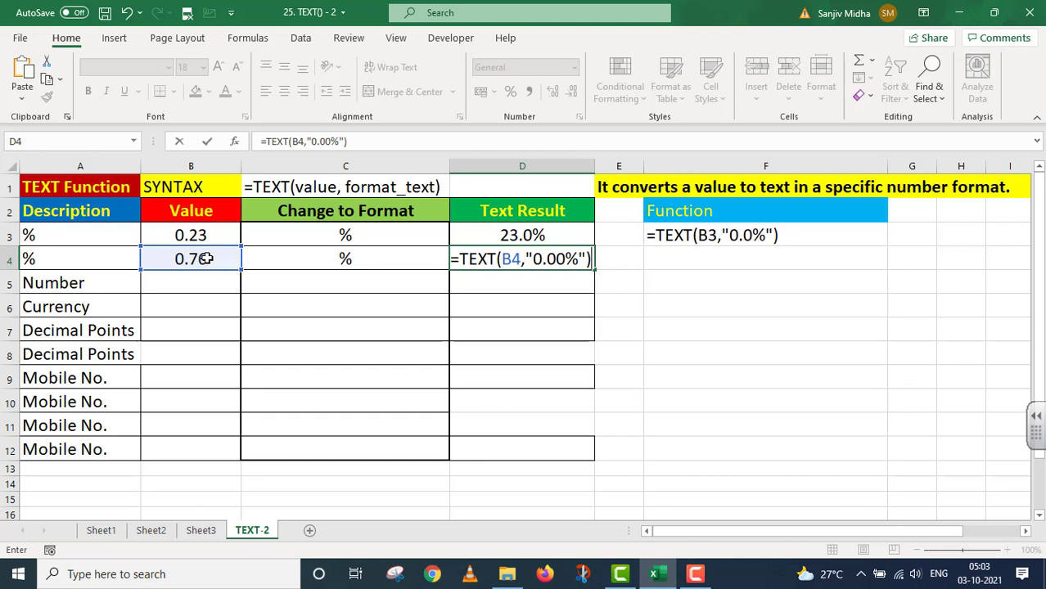
{"action": "key", "text": "Return"}
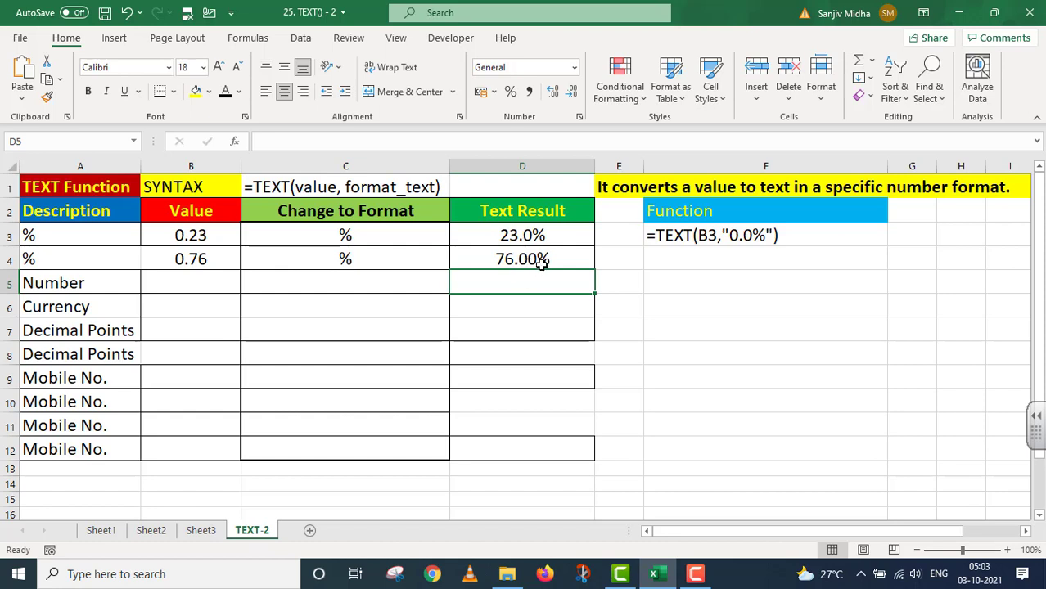
Step: Paste the D4 formula into F4 to show it as text
{"action": "double_click", "coordinate": [541, 262]}
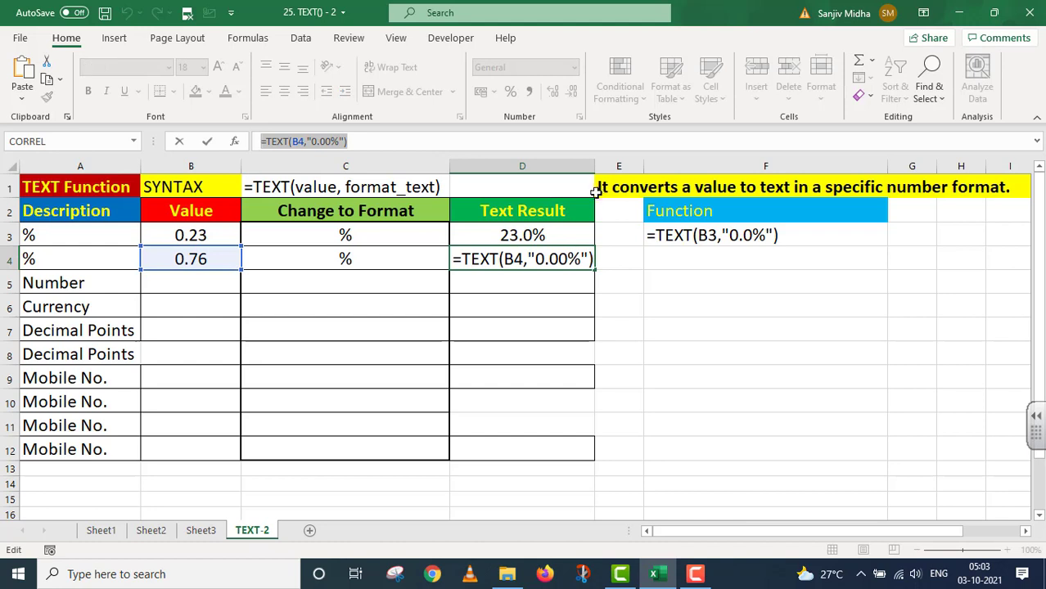
{"action": "key", "text": "Return"}
{"action": "double_click", "coordinate": [650, 264]}
{"action": "type", "text": "'=TEXT(B4,\"0.00%\")"}
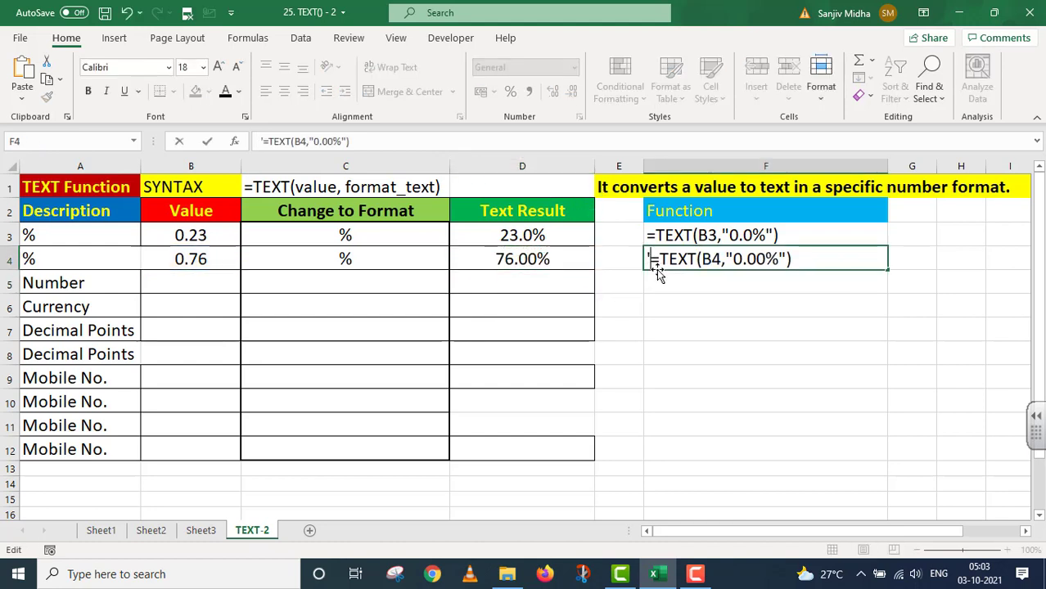
{"action": "key", "text": "Home"}
{"action": "key", "text": "Right"}
Step: Enter 123456789 in B5 and format code ##,##,### in C5
{"action": "left_click", "coordinate": [209, 285]}
{"action": "type", "text": "123"}
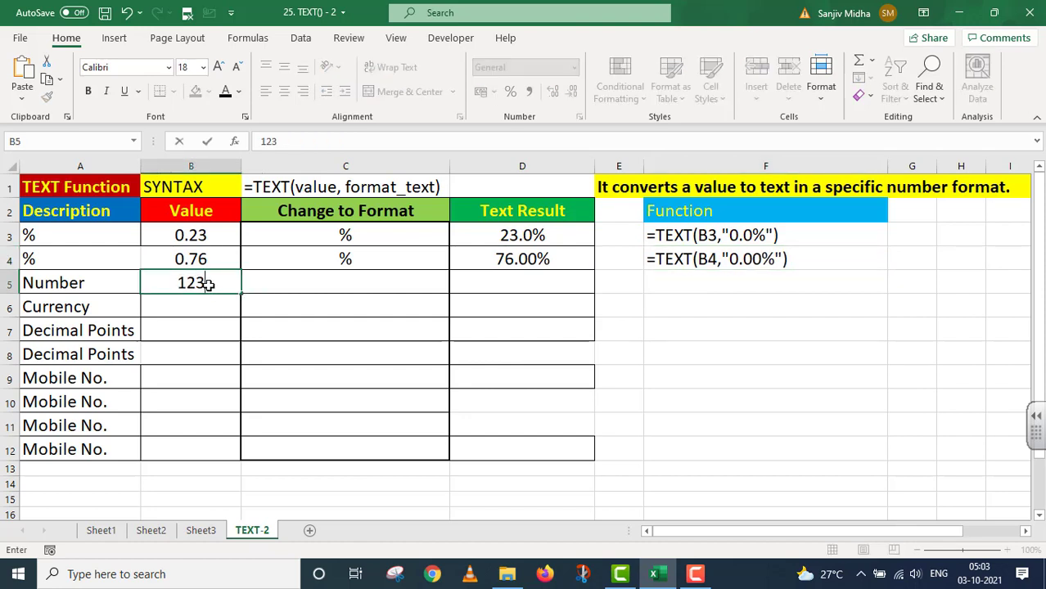
{"action": "type", "text": "456789"}
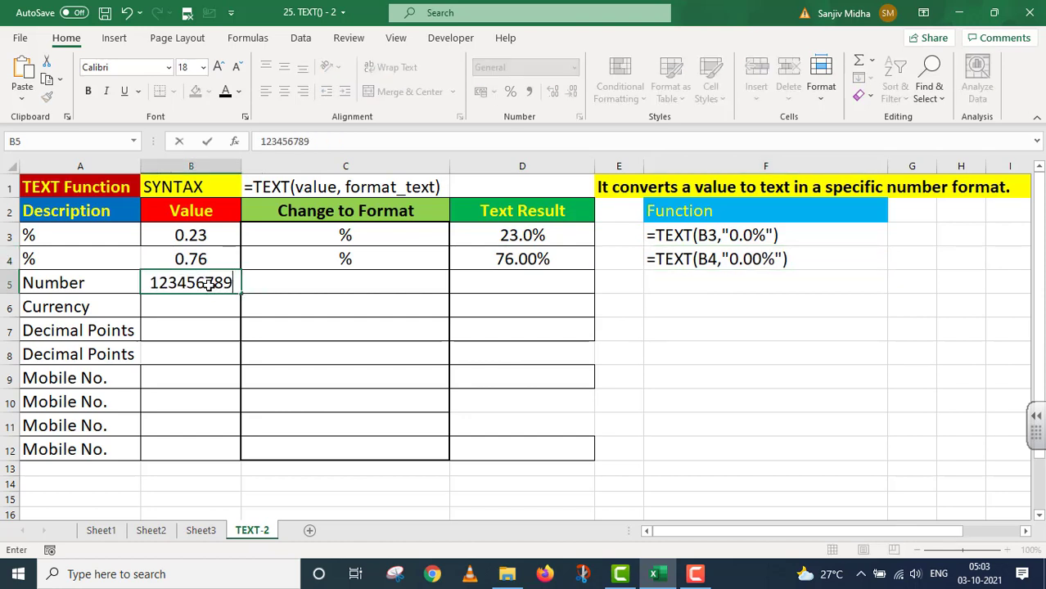
{"action": "left_click", "coordinate": [287, 282]}
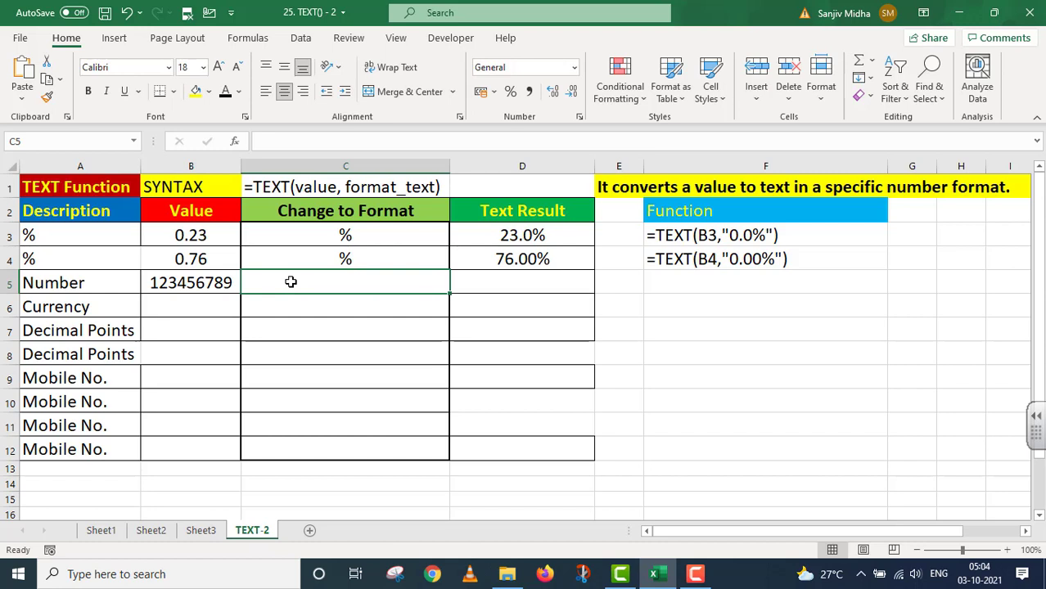
{"action": "type", "text": "##"}
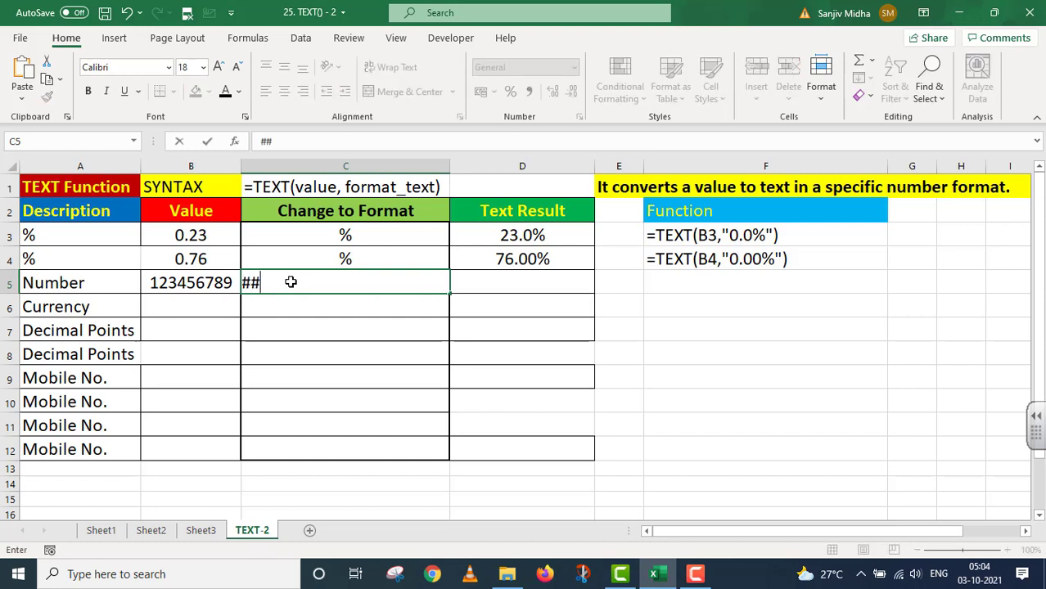
{"action": "type", "text": ",##,"}
{"action": "type", "text": "###"}
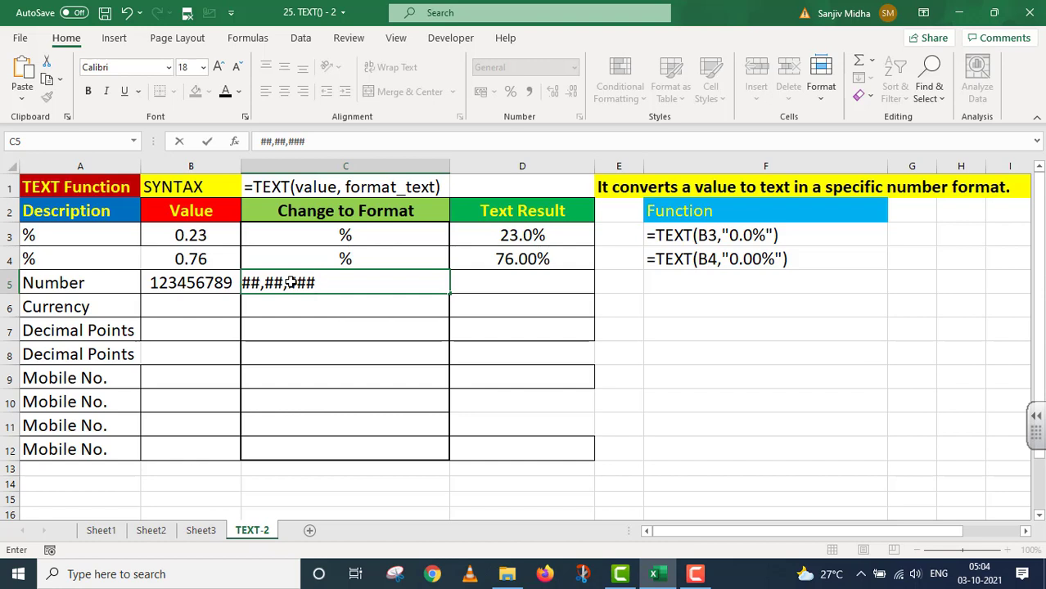
Step: Enter =TEXT(B5,"##,##,###") in D5 to get 12,34,56,789
{"action": "left_click", "coordinate": [504, 281]}
{"action": "type", "text": "=T"}
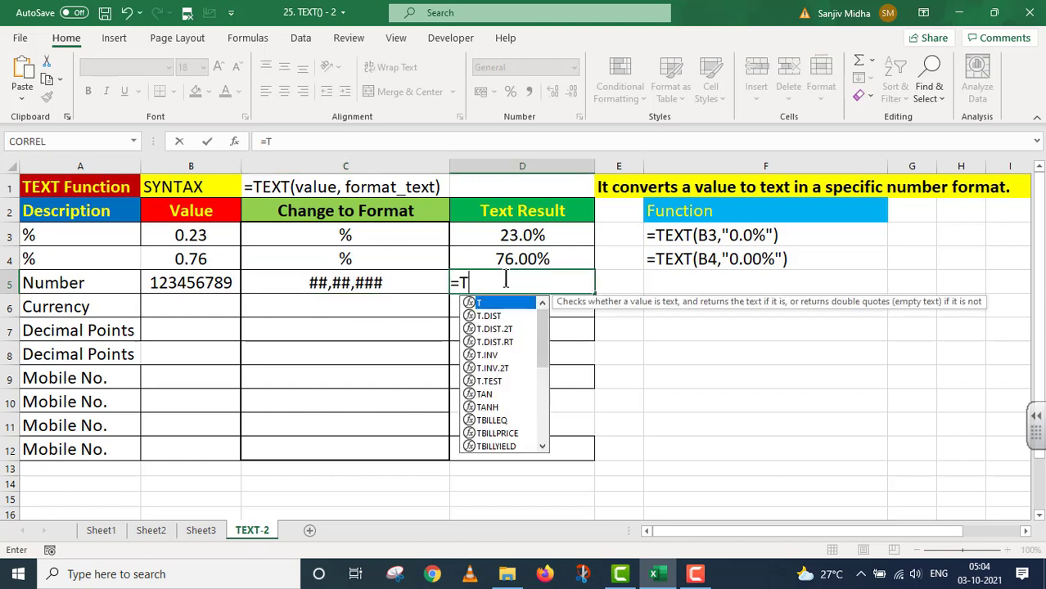
{"action": "type", "text": "EXT("}
{"action": "left_click", "coordinate": [190, 282]}
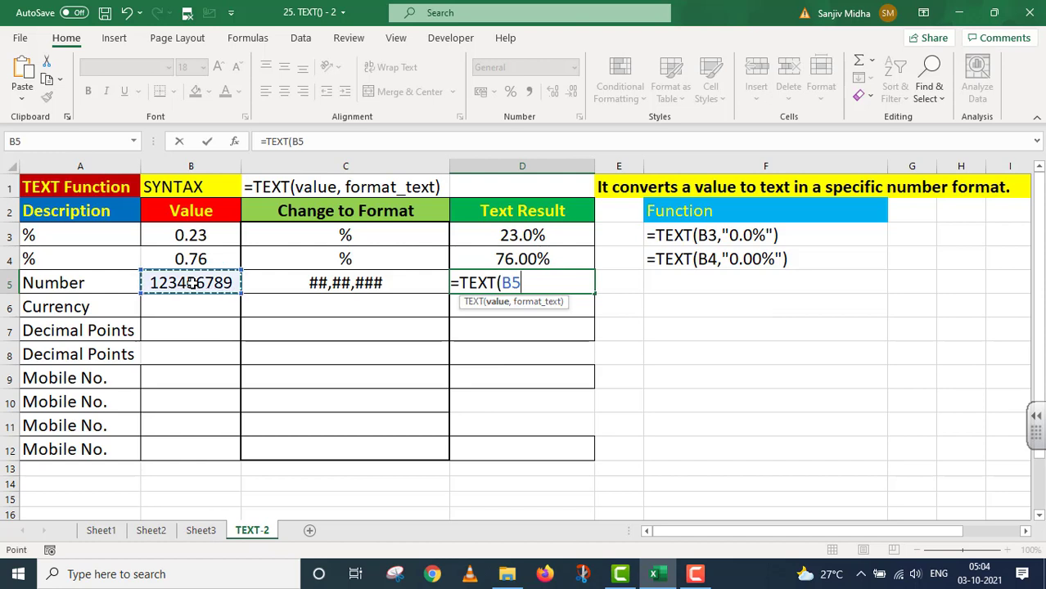
{"action": "type", "text": ","}
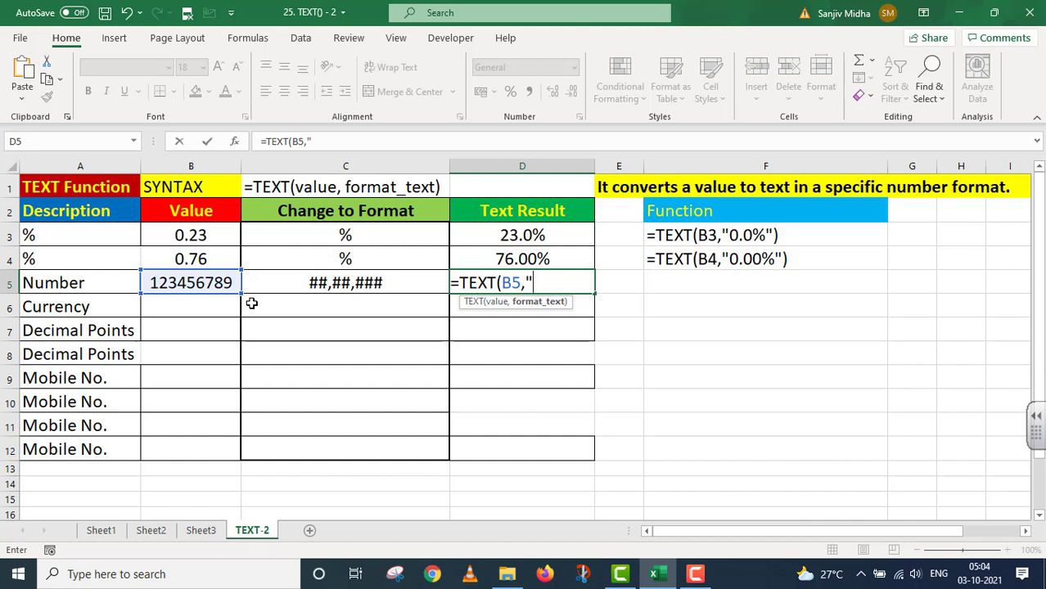
{"action": "type", "text": "\"##,##,#"}
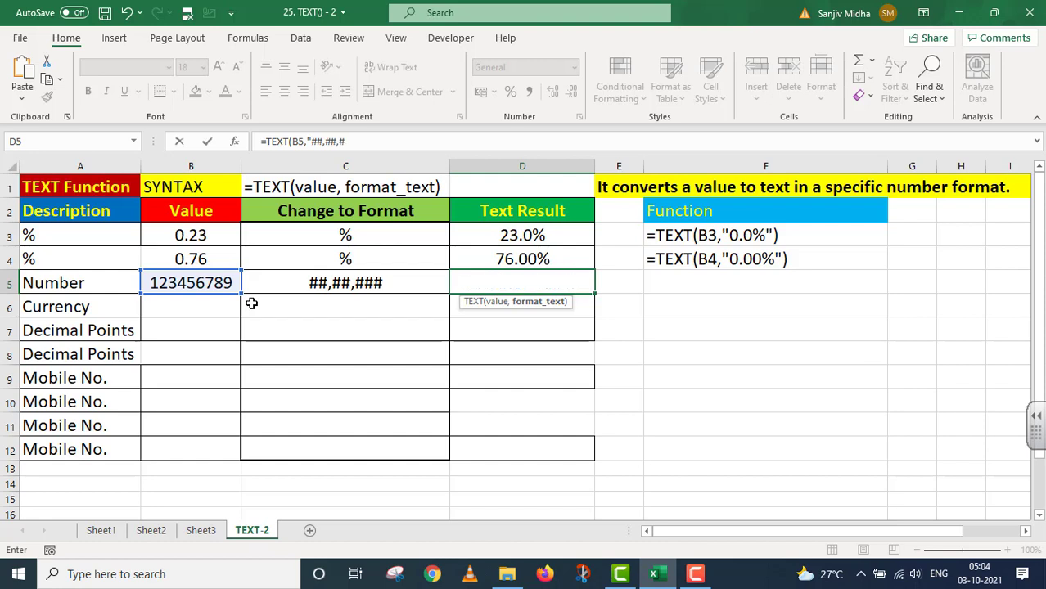
{"action": "type", "text": "##\")"}
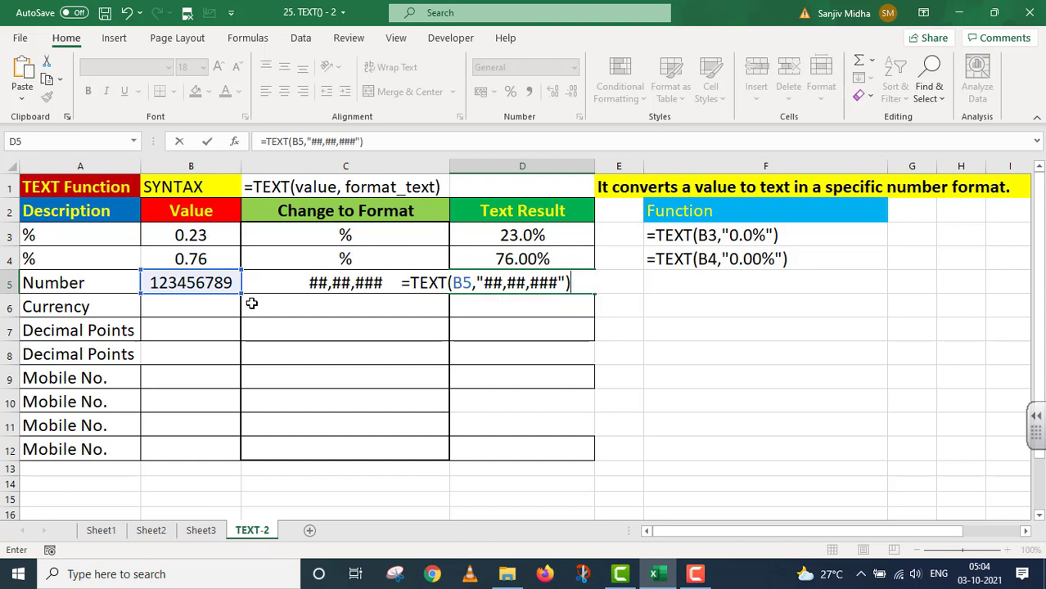
{"action": "key", "text": "Return"}
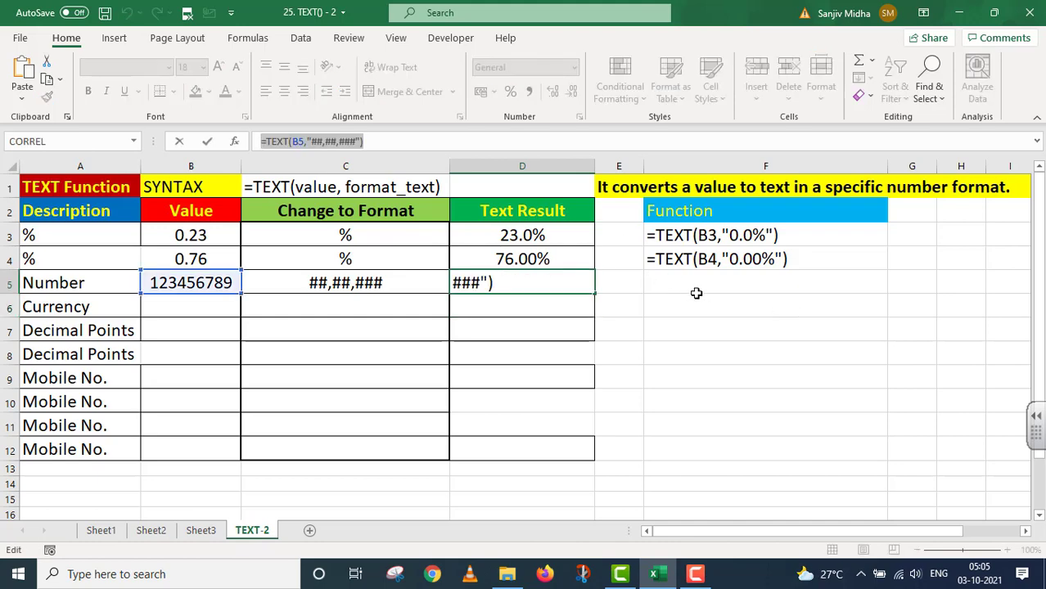
Step: Paste the D5 formula into F5 as plain text
{"action": "key", "text": "Return"}
{"action": "double_click", "coordinate": [667, 282]}
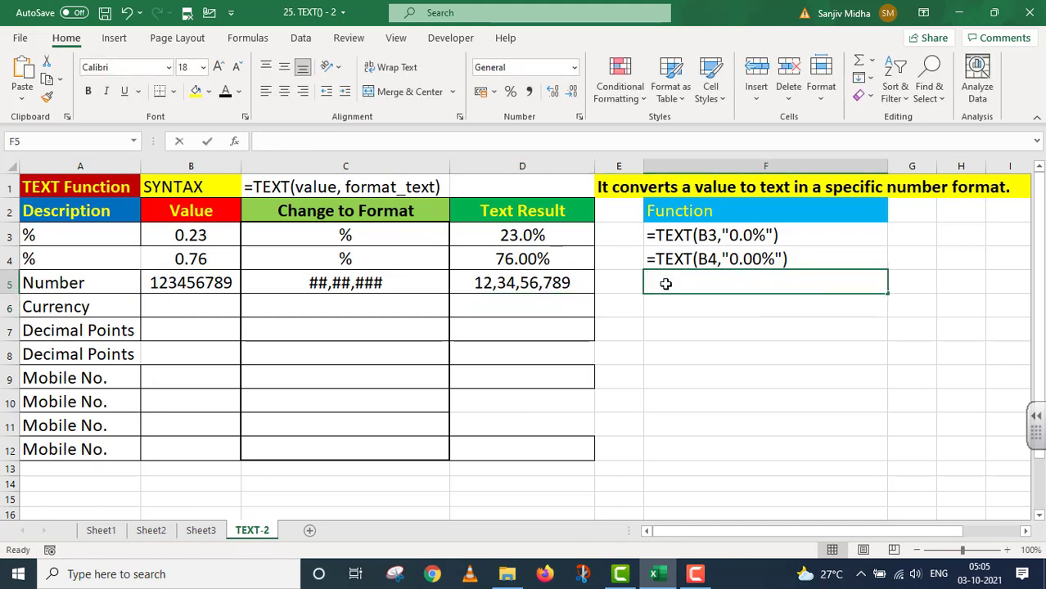
{"action": "type", "text": "'=TEXT(B5,\"##,##,###\")"}
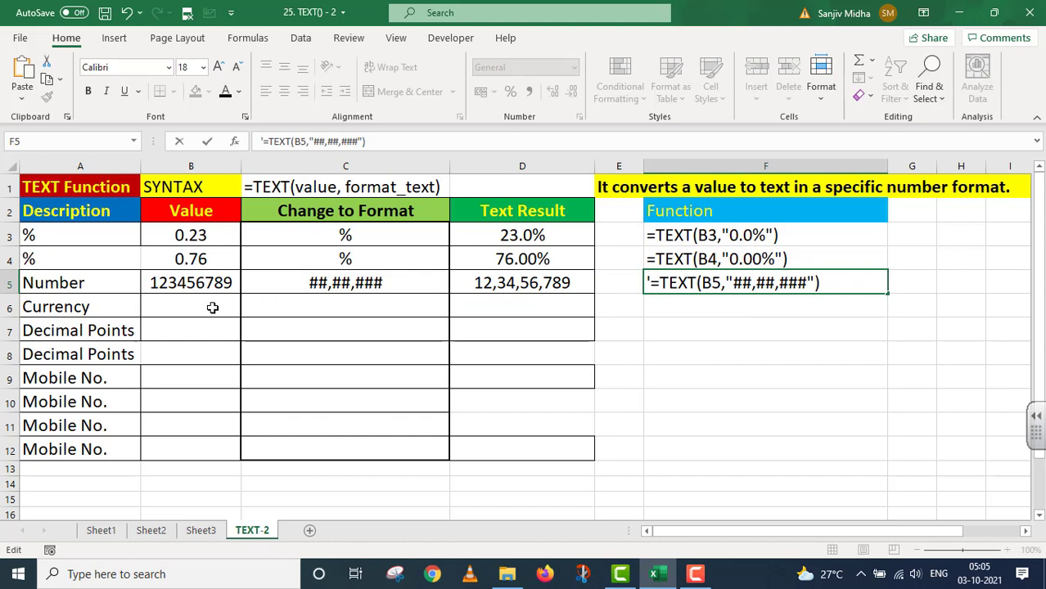
{"action": "left_click", "coordinate": [216, 283]}
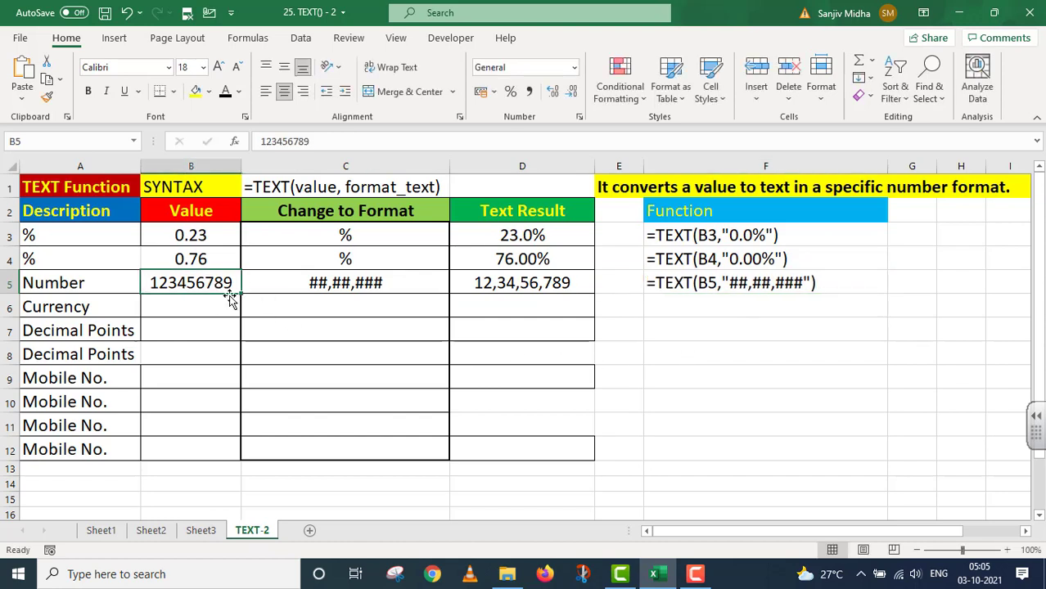
Step: Fill 123456789 down into B6 and enter format code ₹##,##,### in C6
{"action": "left_click_drag", "start_coordinate": [239, 290], "coordinate": [244, 319]}
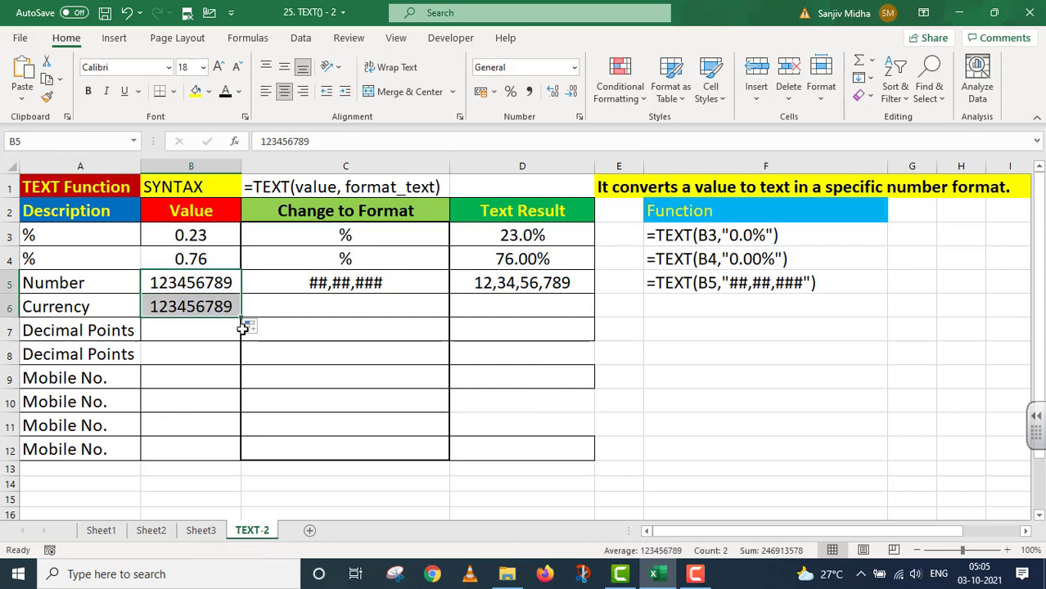
{"action": "left_click", "coordinate": [281, 303]}
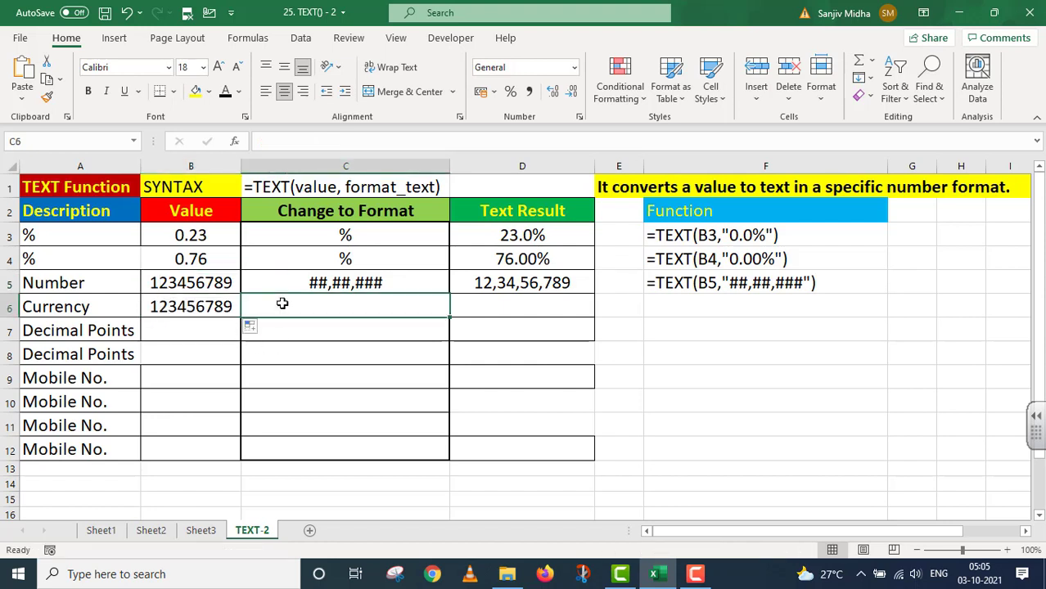
{"action": "type", "text": "₹"}
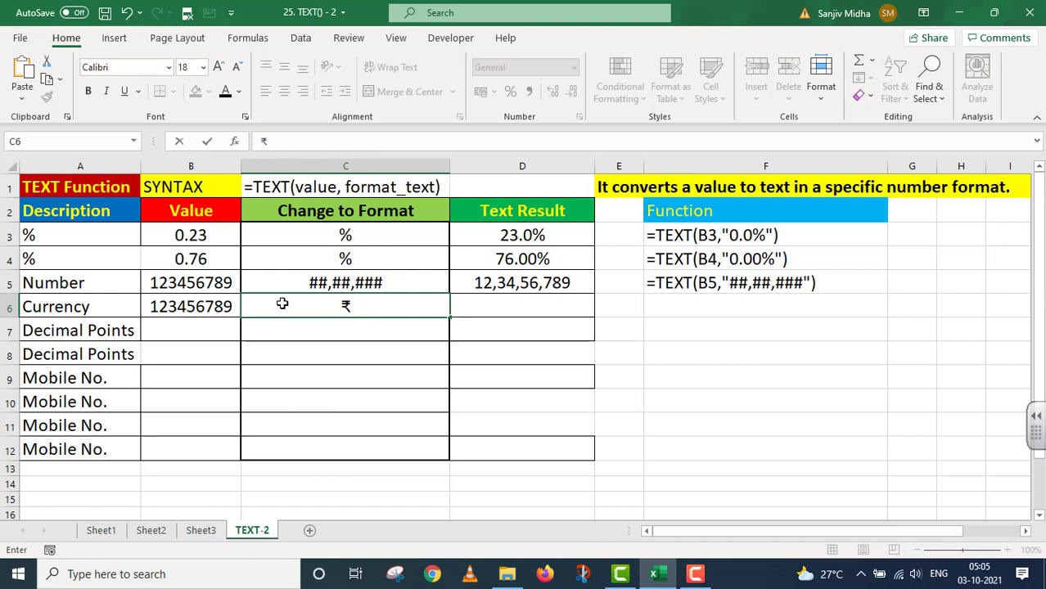
{"action": "type", "text": "##,##,"}
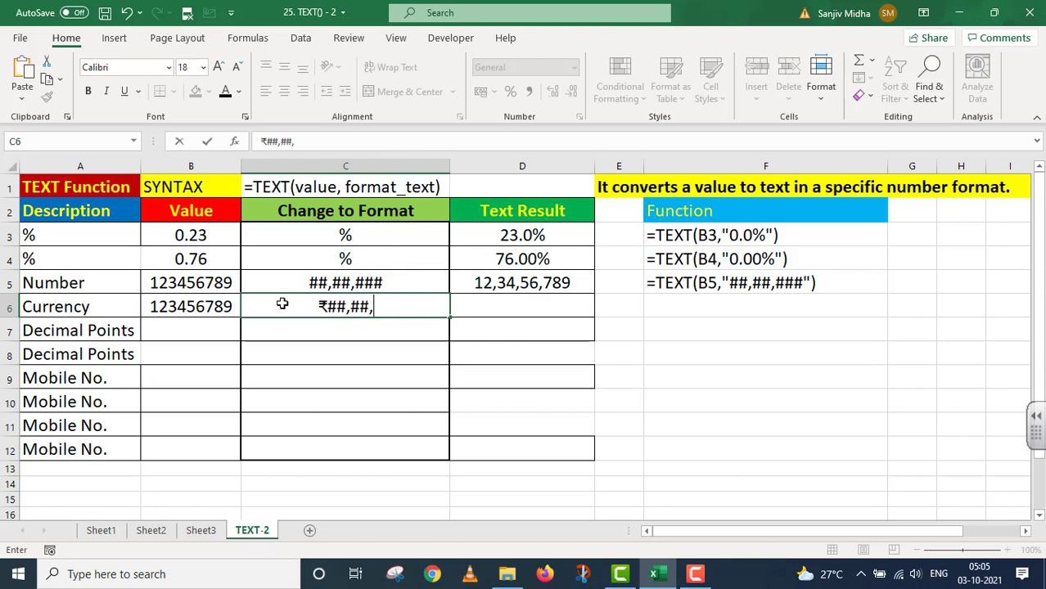
{"action": "type", "text": "###"}
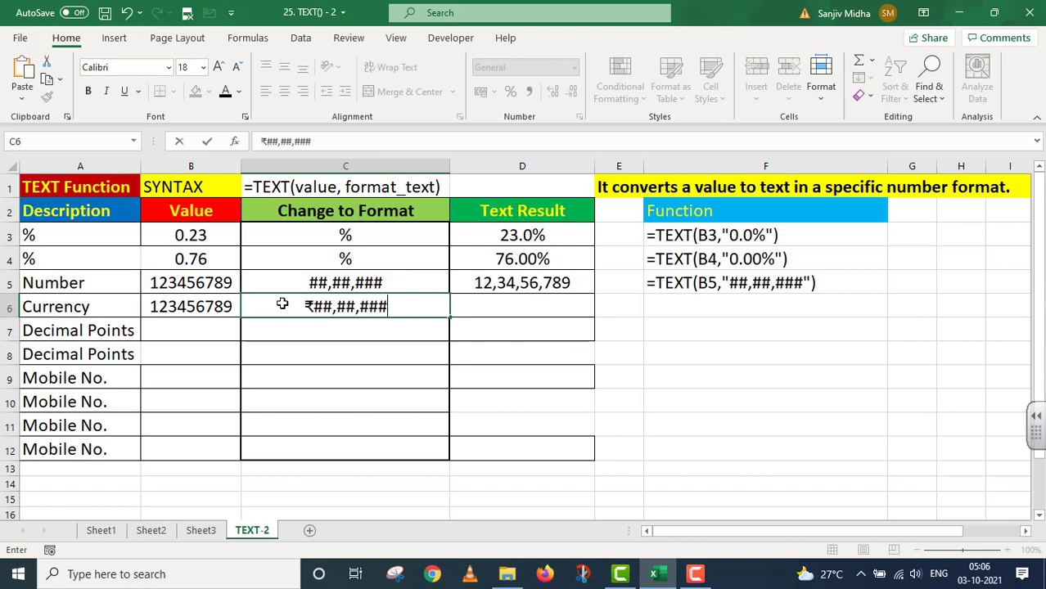
{"action": "left_click", "coordinate": [483, 304]}
{"action": "type", "text": "="}
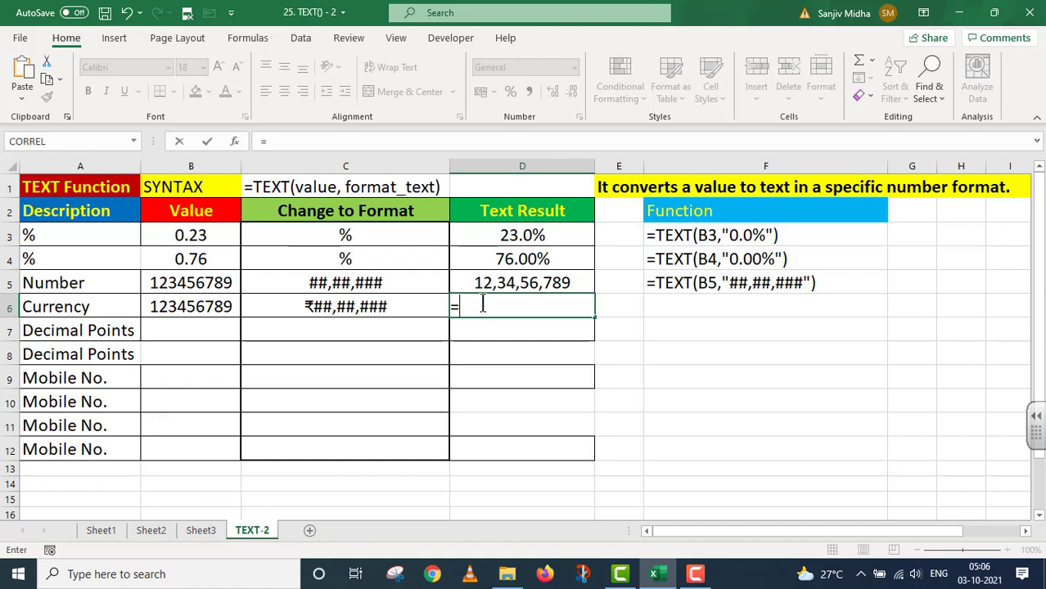
{"action": "type", "text": "TEXT("}
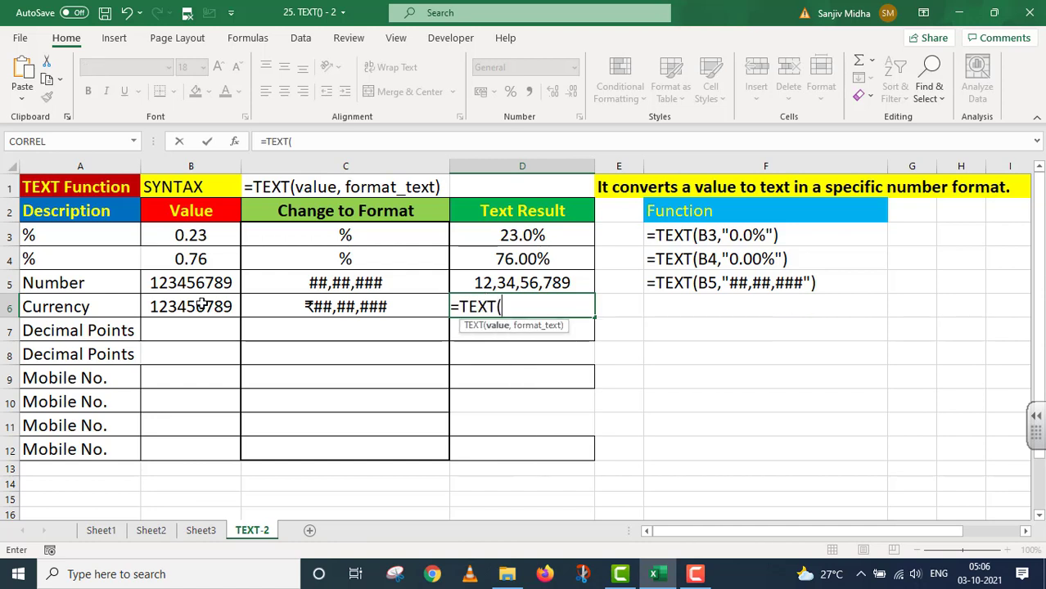
Step: Finish D6 as =TEXT(B6,"₹##,##,###") giving ₹12,34,56,789, then select its formula text
{"action": "left_click", "coordinate": [200, 304]}
{"action": "type", "text": ","}
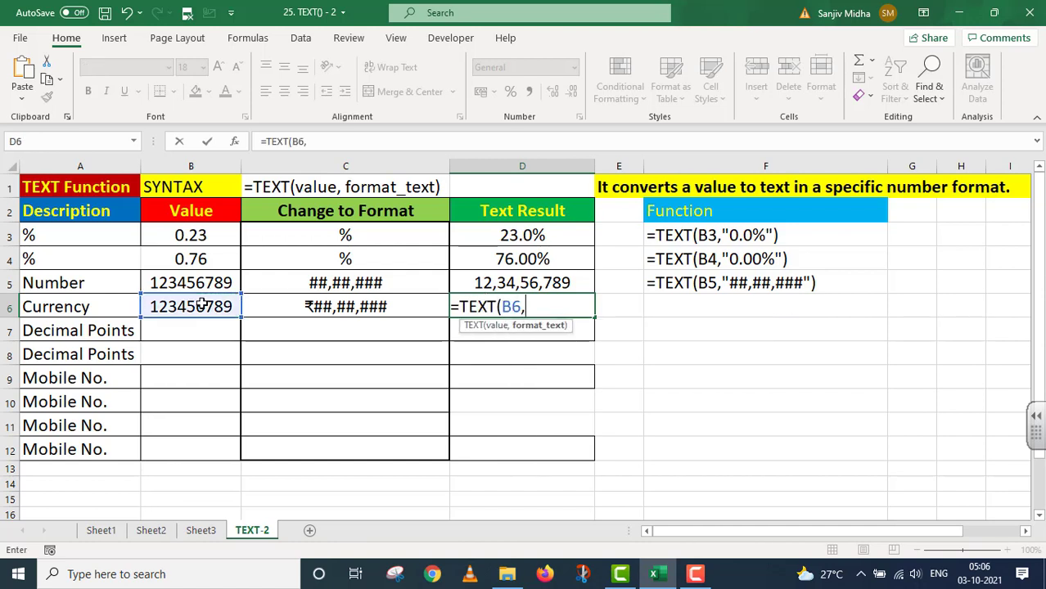
{"action": "type", "text": "\"₹##,"}
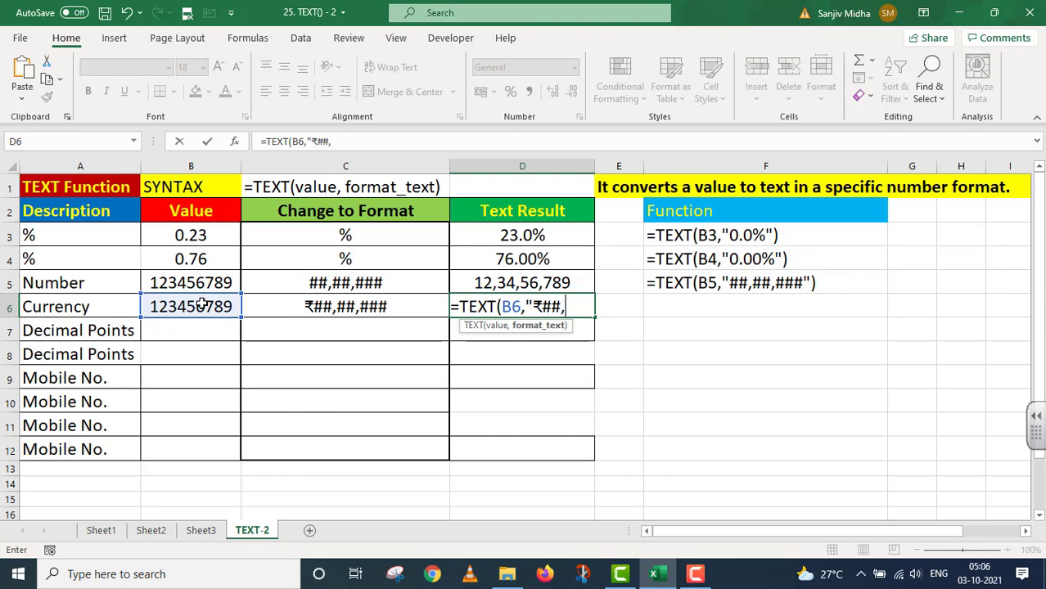
{"action": "type", "text": "##,###"}
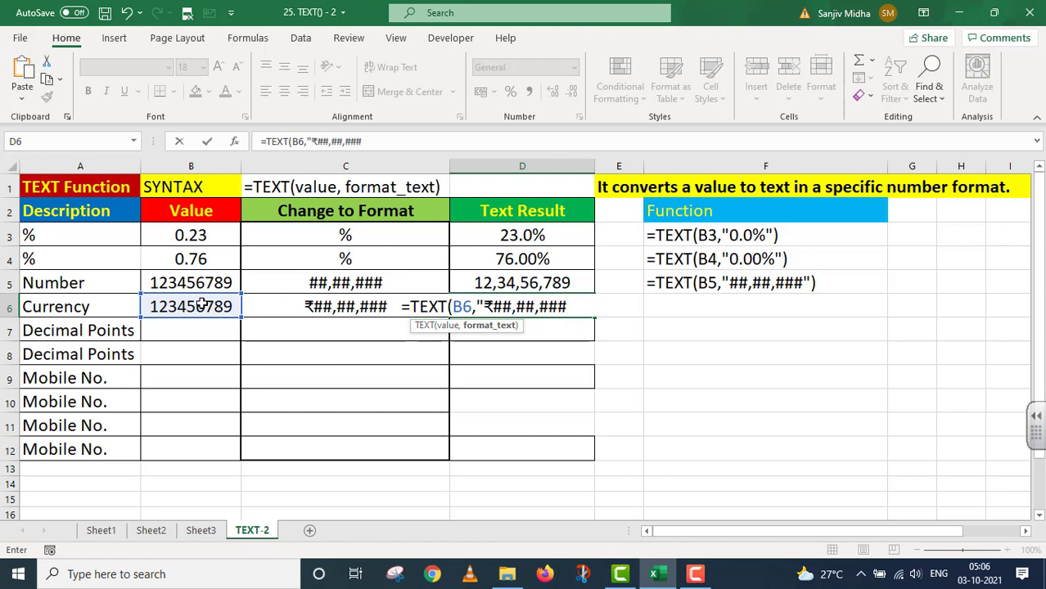
{"action": "type", "text": "\")"}
{"action": "key", "text": "Return"}
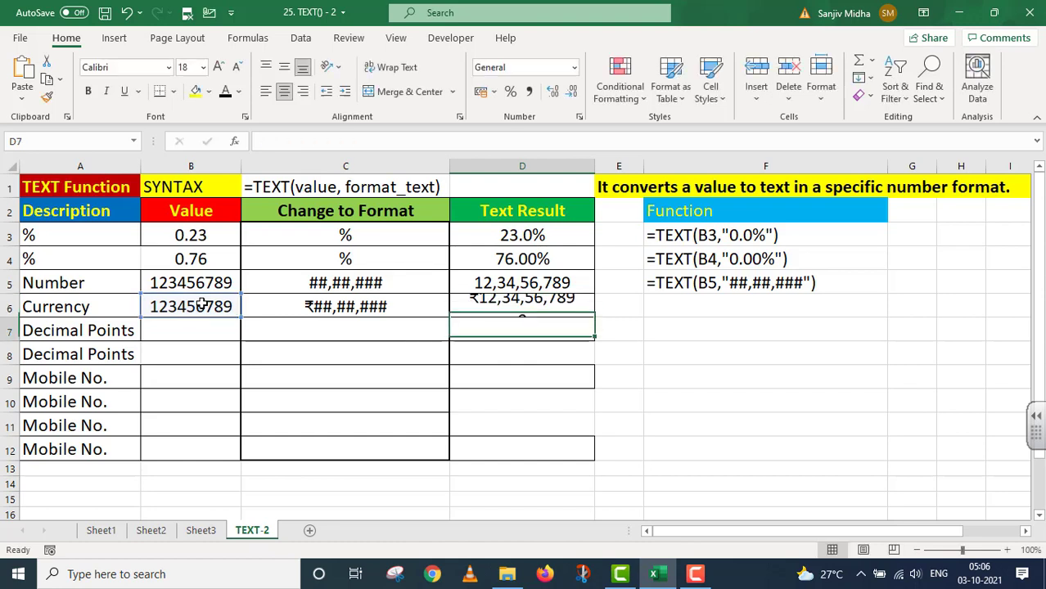
{"action": "left_click", "coordinate": [564, 303]}
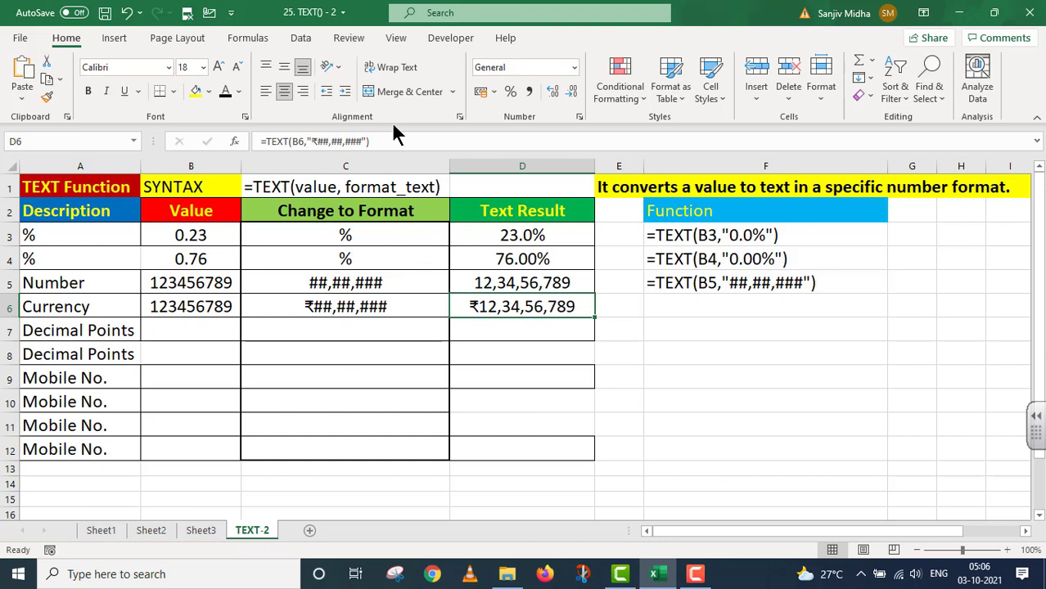
{"action": "left_click_drag", "start_coordinate": [392, 135], "coordinate": [260, 141]}
{"action": "key", "text": "ctrl+c"}
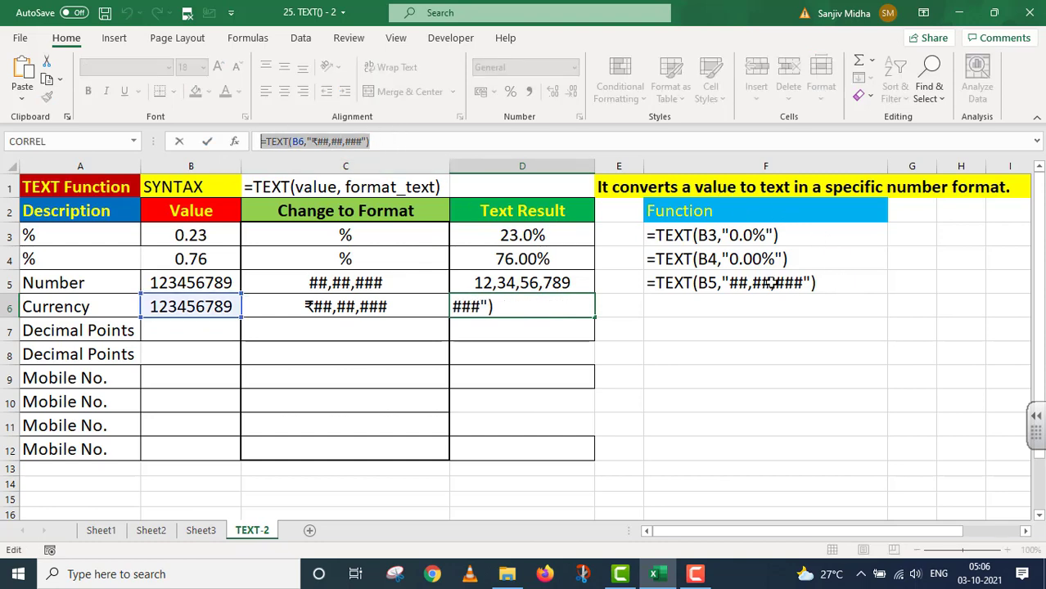
Step: Enter the Currency formula as text in F6 and type 2000 into B7
{"action": "key", "text": "Escape"}
{"action": "left_click", "coordinate": [664, 301]}
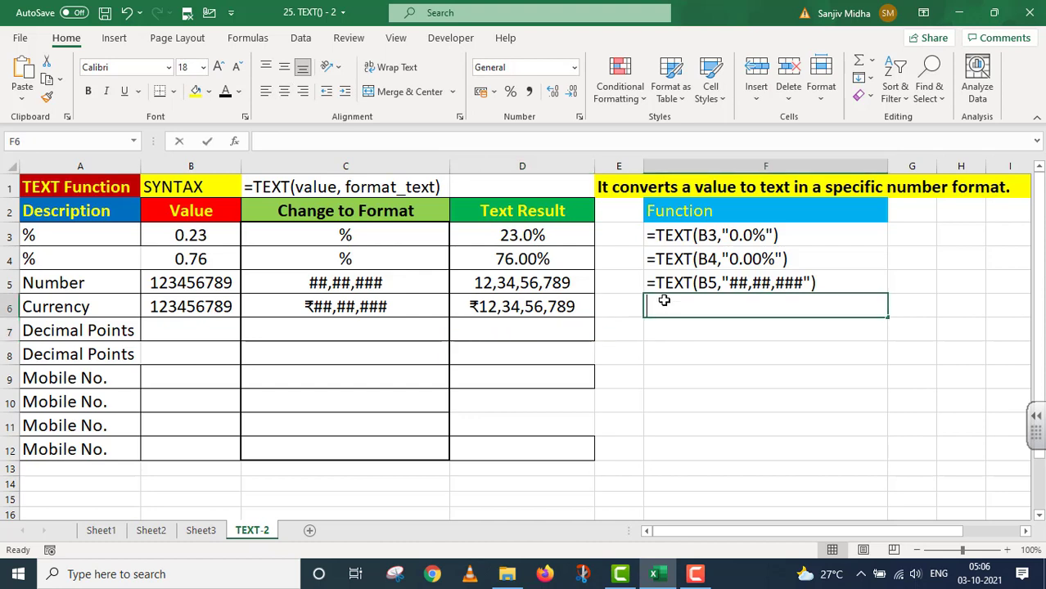
{"action": "double_click", "coordinate": [723, 310]}
{"action": "key", "text": "ctrl+v"}
{"action": "key", "text": "Home"}
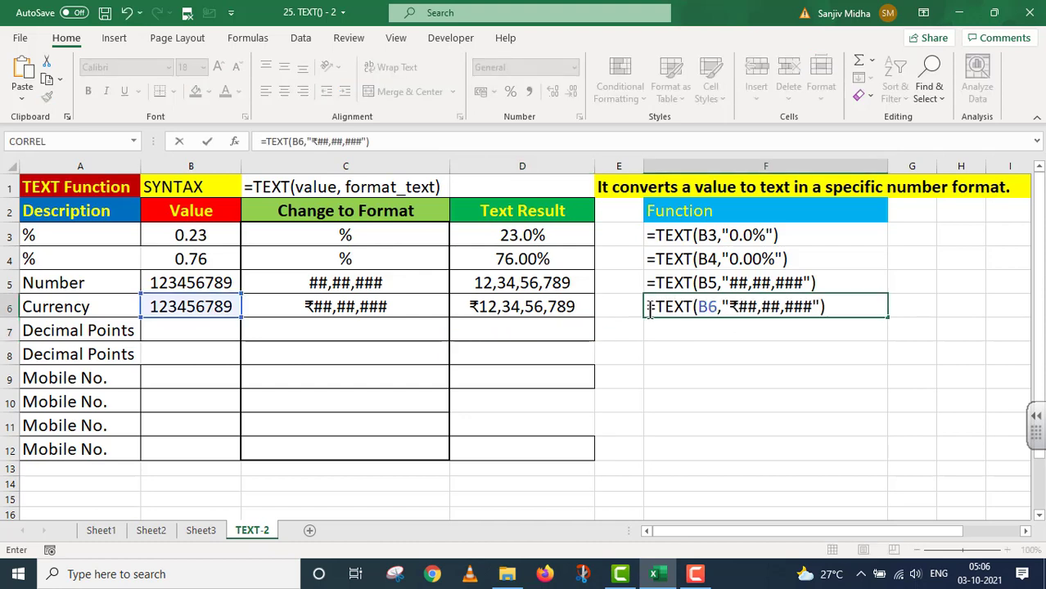
{"action": "type", "text": "'"}
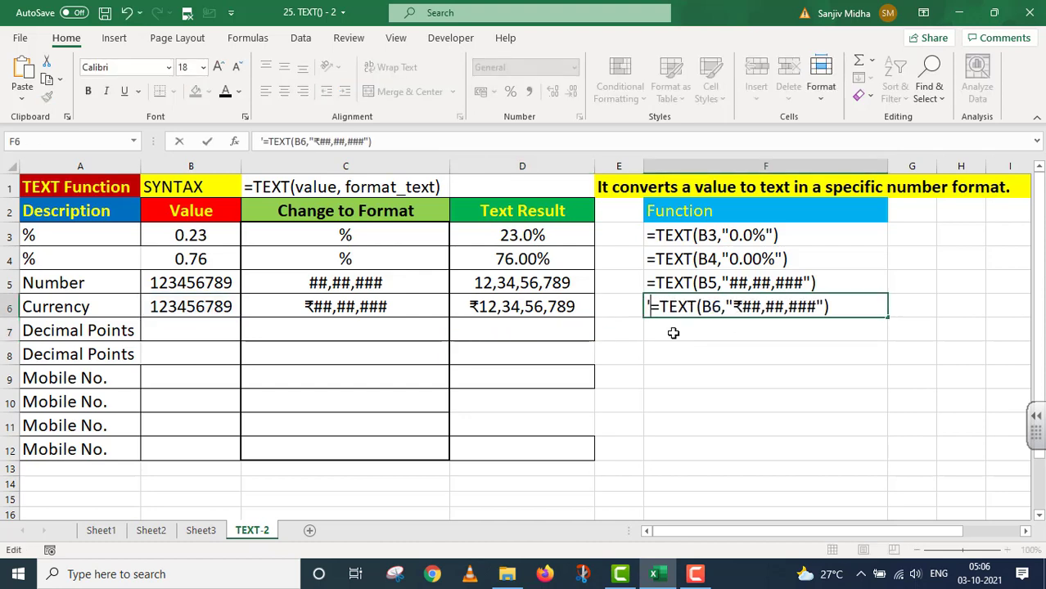
{"action": "left_click", "coordinate": [196, 329]}
{"action": "type", "text": "2000"}
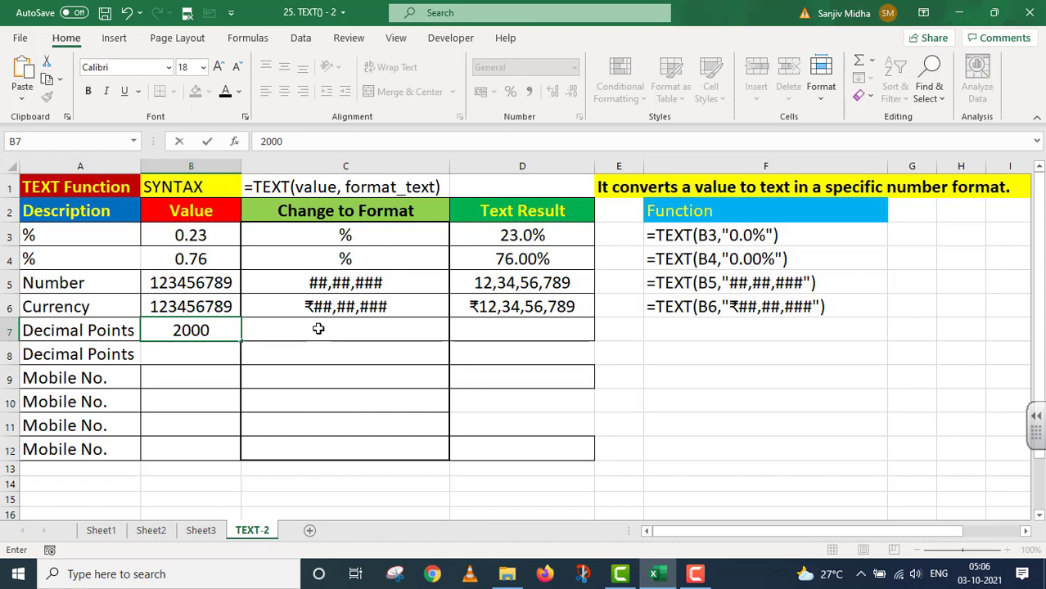
Step: Enter the format code '0.00 as text in C7
{"action": "left_click", "coordinate": [263, 330]}
{"action": "type", "text": "0"}
{"action": "key", "text": "Home"}
{"action": "type", "text": "'"}
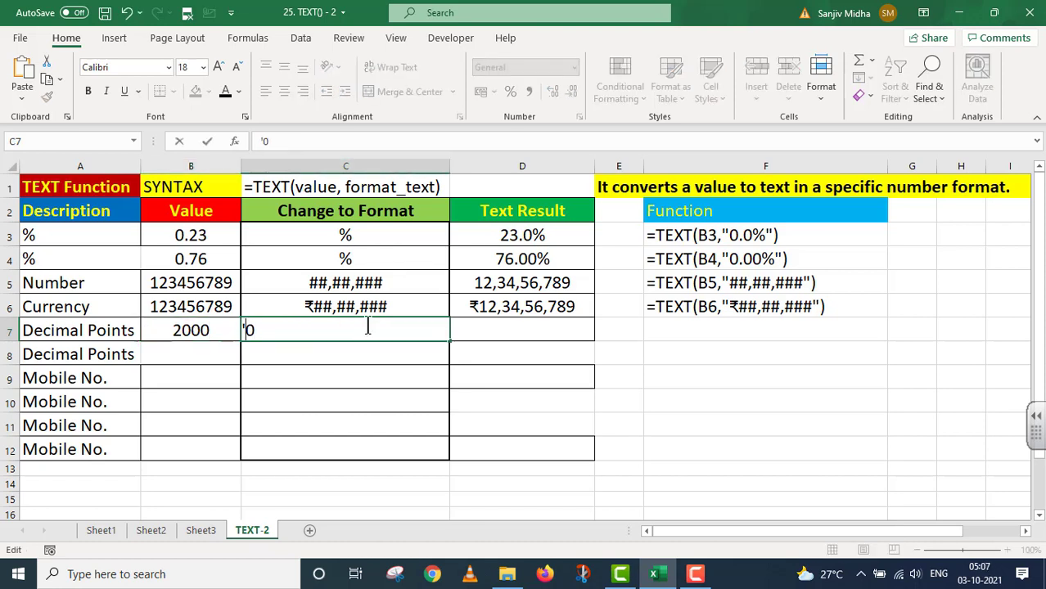
{"action": "key", "text": "End"}
{"action": "type", "text": ".00"}
Step: Enter =TEXT(B7,"0.00") in D7 to get 2000.00
{"action": "left_click", "coordinate": [503, 330]}
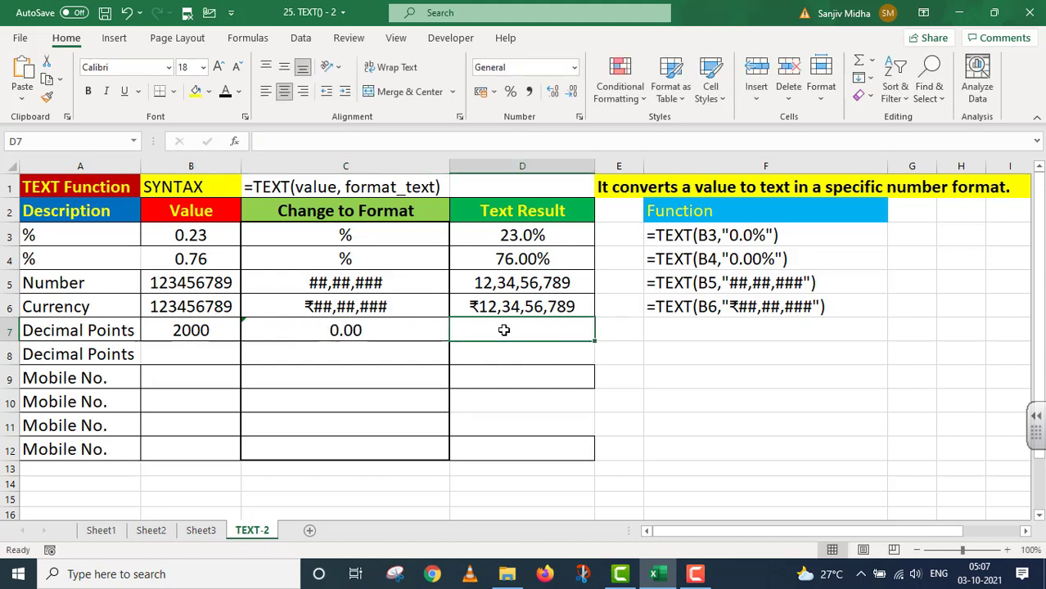
{"action": "type", "text": "=TEXT("}
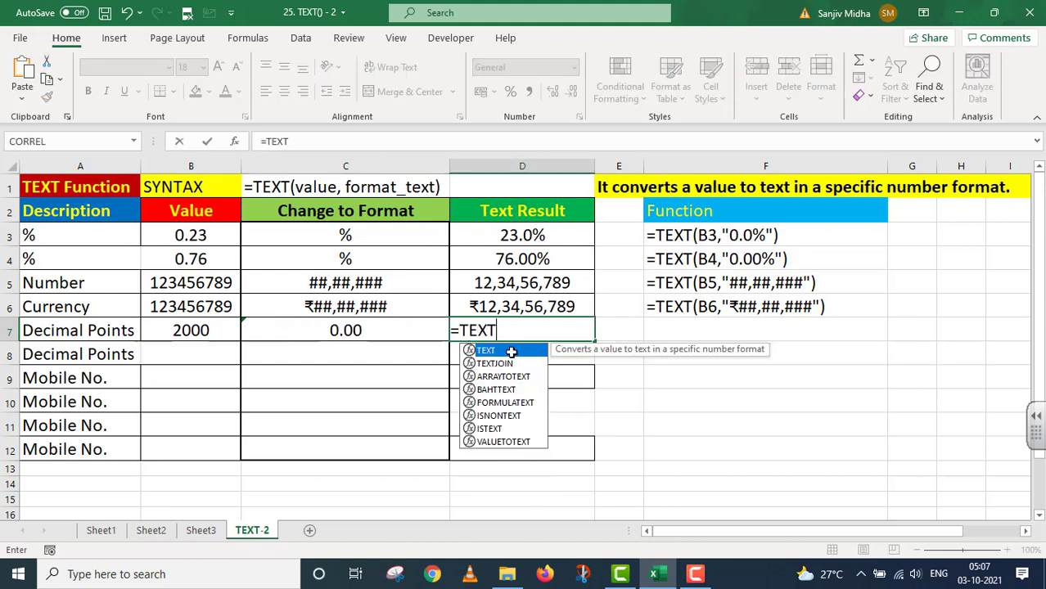
{"action": "left_click", "coordinate": [191, 330]}
{"action": "type", "text": ","}
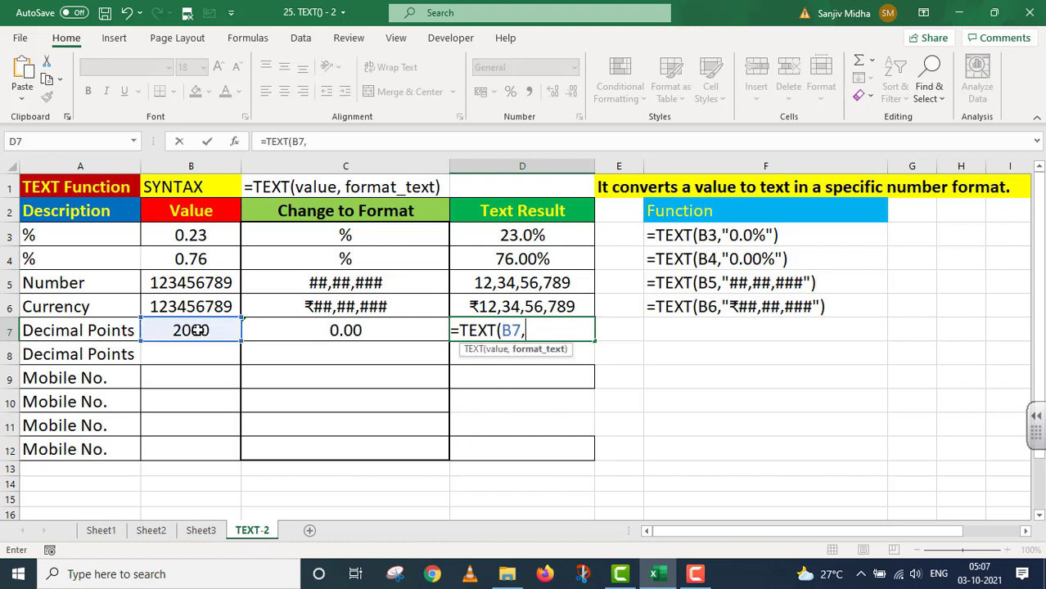
{"action": "type", "text": "\"0.00"}
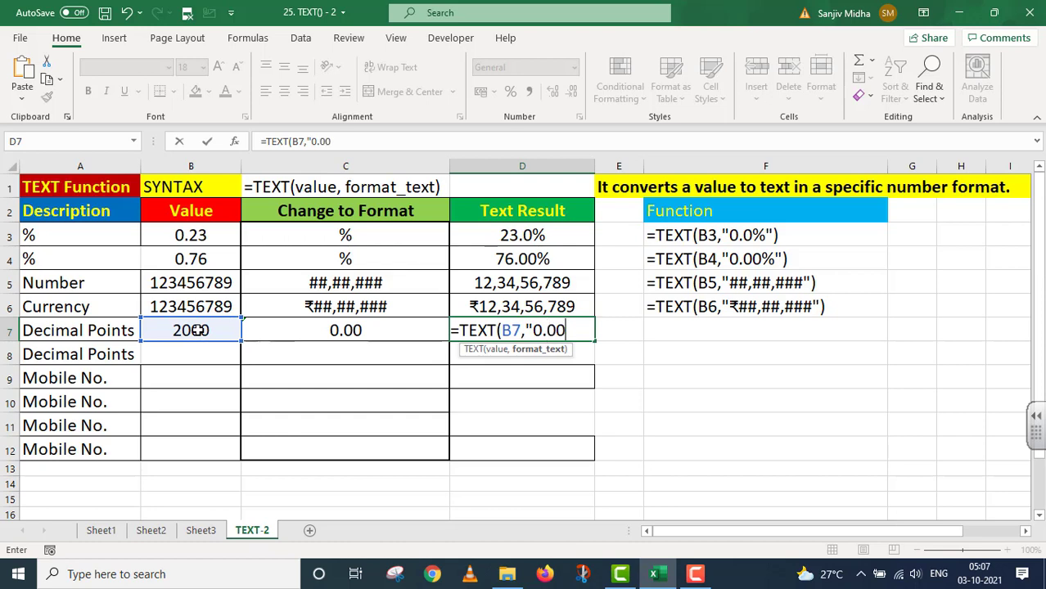
{"action": "type", "text": "\")"}
{"action": "key", "text": "Return"}
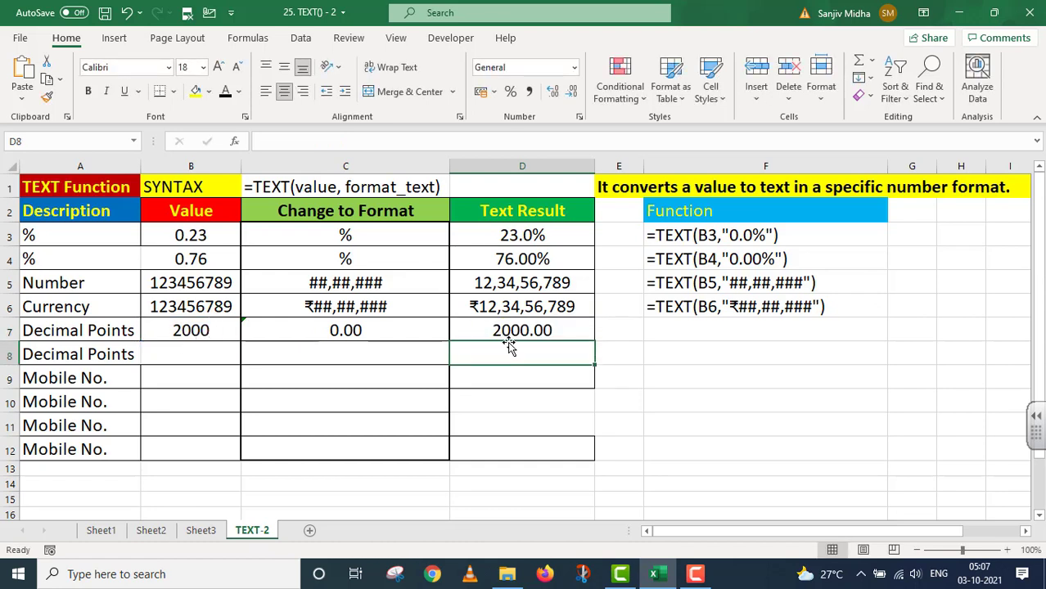
Step: Copy the D7 formula into F7 as text, then type 6789 in B8
{"action": "left_click", "coordinate": [566, 331]}
{"action": "left_click_drag", "start_coordinate": [389, 143], "coordinate": [271, 142]}
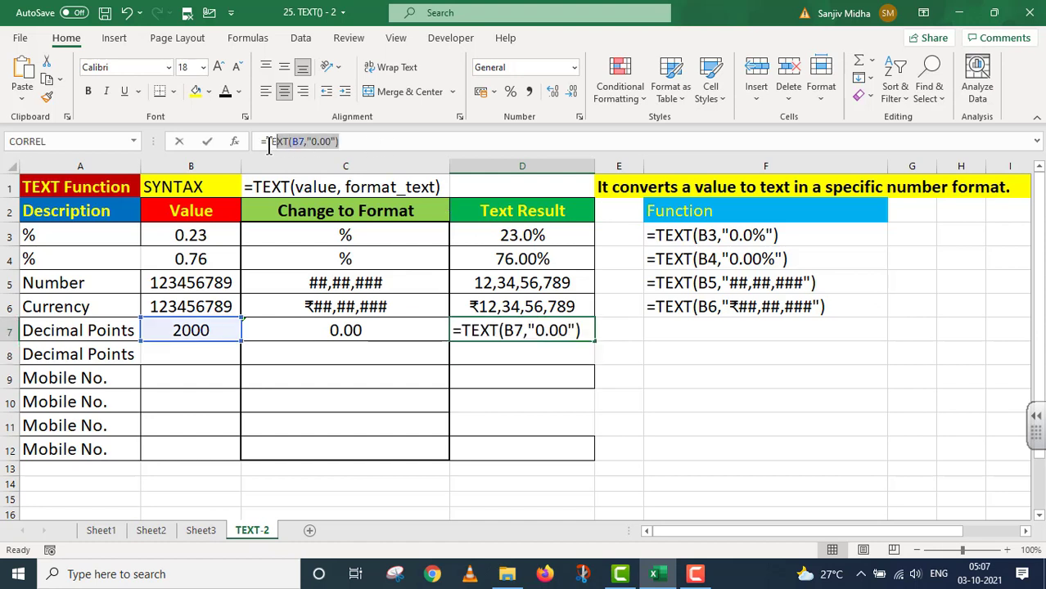
{"action": "key", "text": "ctrl+c"}
{"action": "key", "text": "Escape"}
{"action": "left_click", "coordinate": [660, 330]}
{"action": "type", "text": "'="}
{"action": "key", "text": "ctrl+v"}
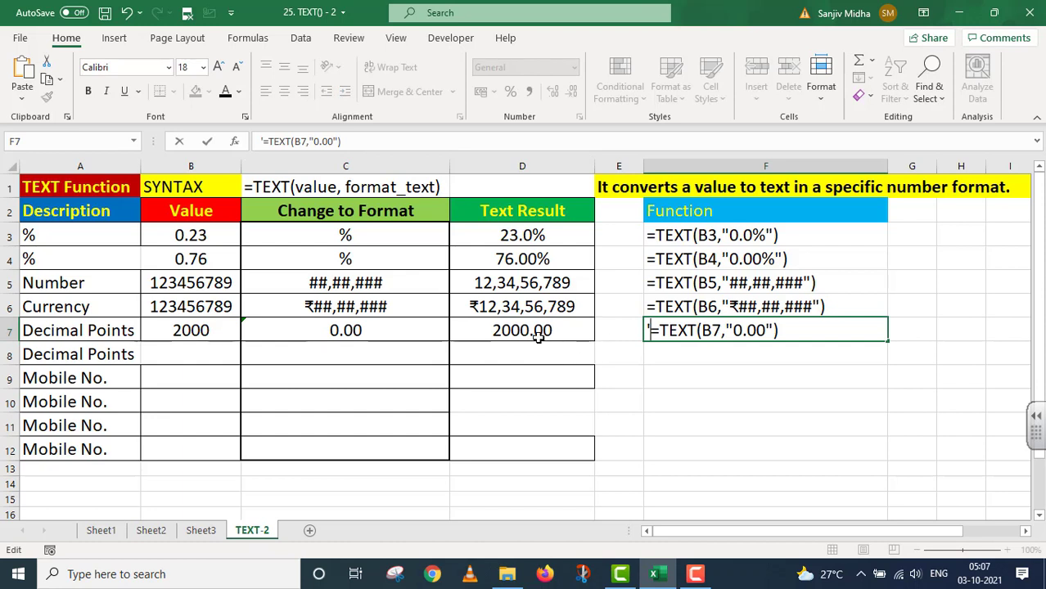
{"action": "left_click", "coordinate": [195, 356]}
{"action": "type", "text": "6789"}
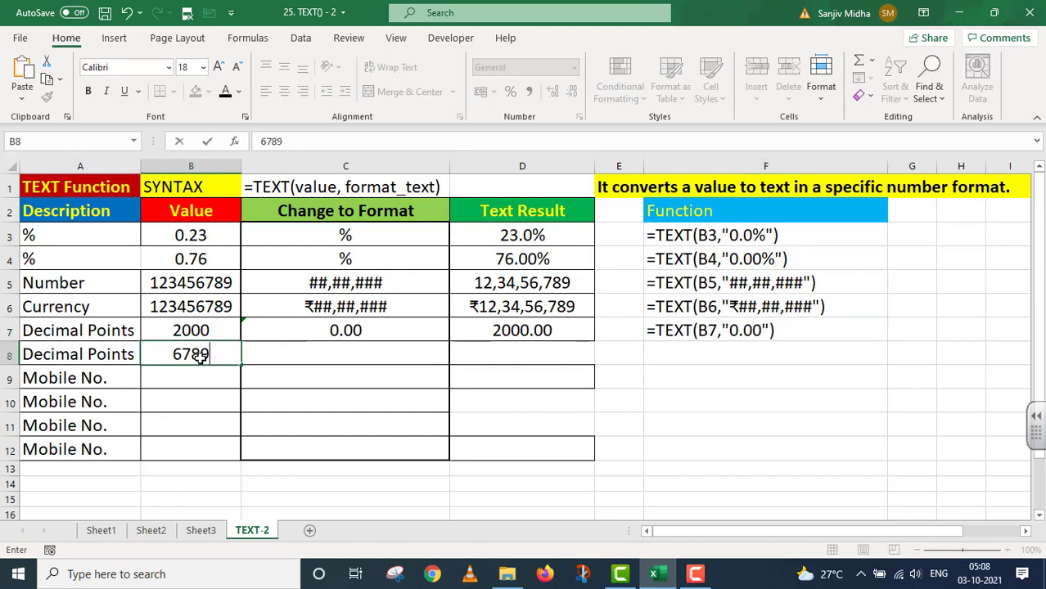
Step: Enter format '0.000 in C8 and =TEXT(B8,"0.000") in D8, giving 6789.000
{"action": "double_click", "coordinate": [298, 353]}
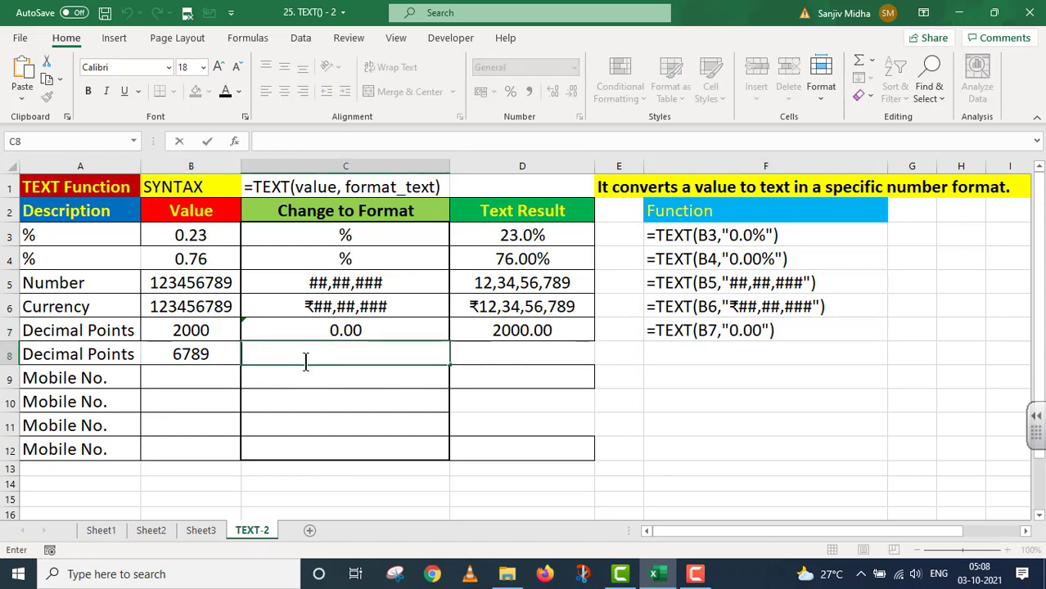
{"action": "type", "text": "'0.00"}
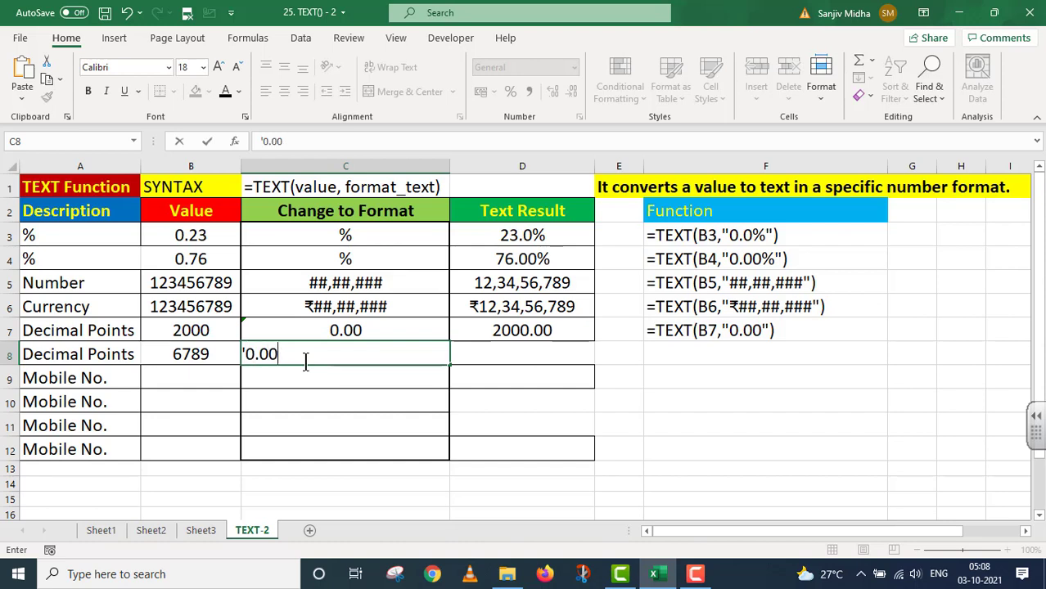
{"action": "type", "text": "0"}
{"action": "left_click", "coordinate": [491, 352]}
{"action": "type", "text": "="}
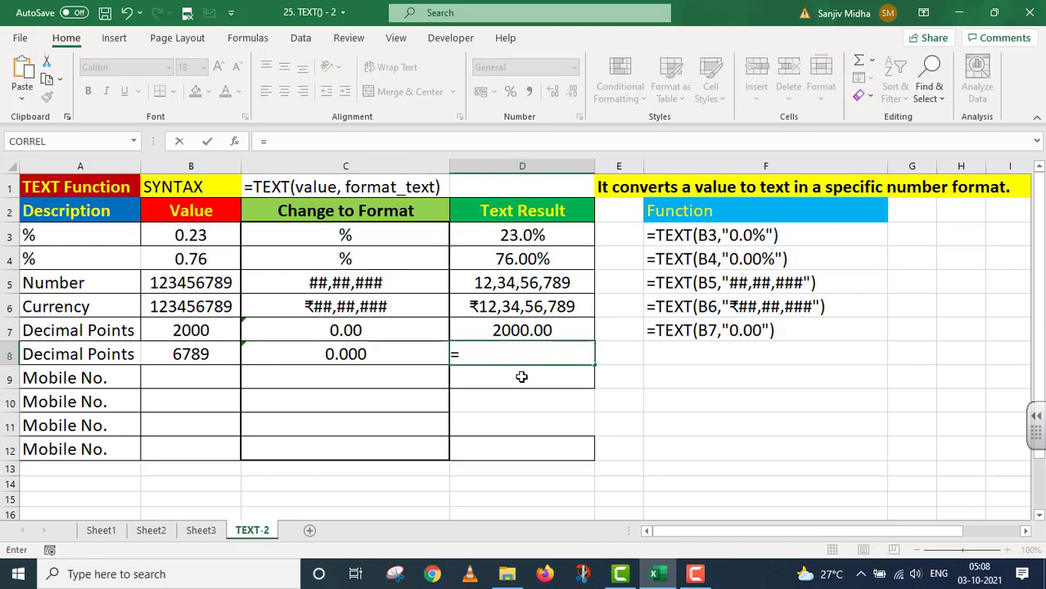
{"action": "type", "text": "TEXT("}
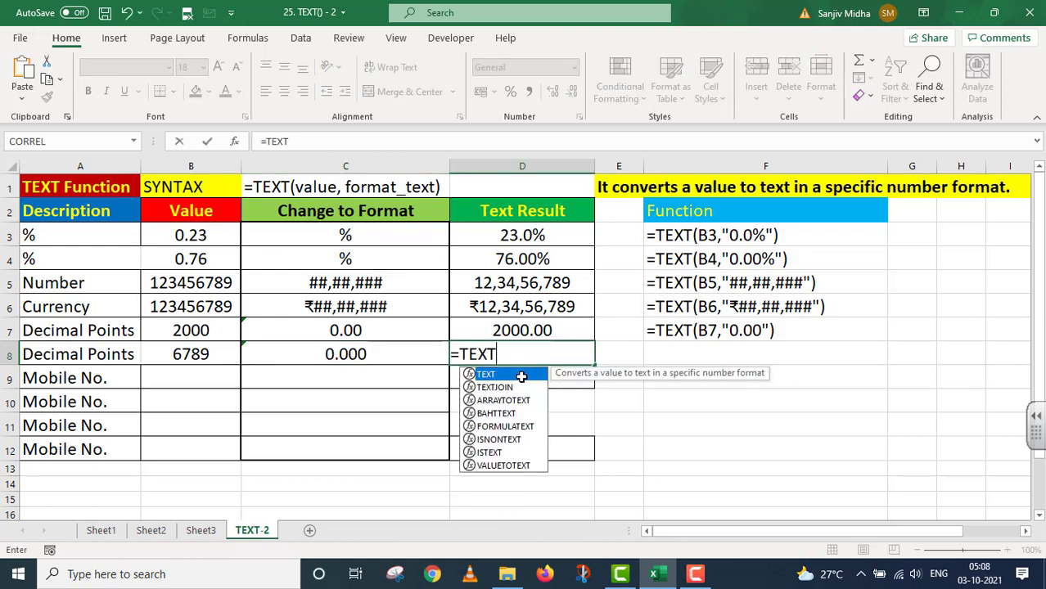
{"action": "left_click", "coordinate": [197, 357]}
{"action": "type", "text": ",\""}
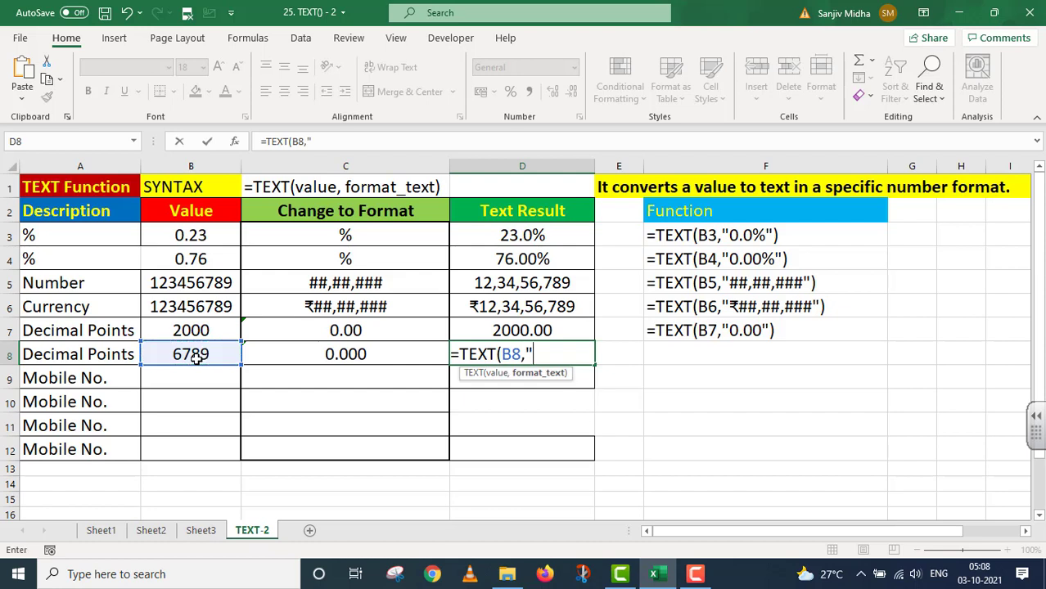
{"action": "type", "text": "0.000"}
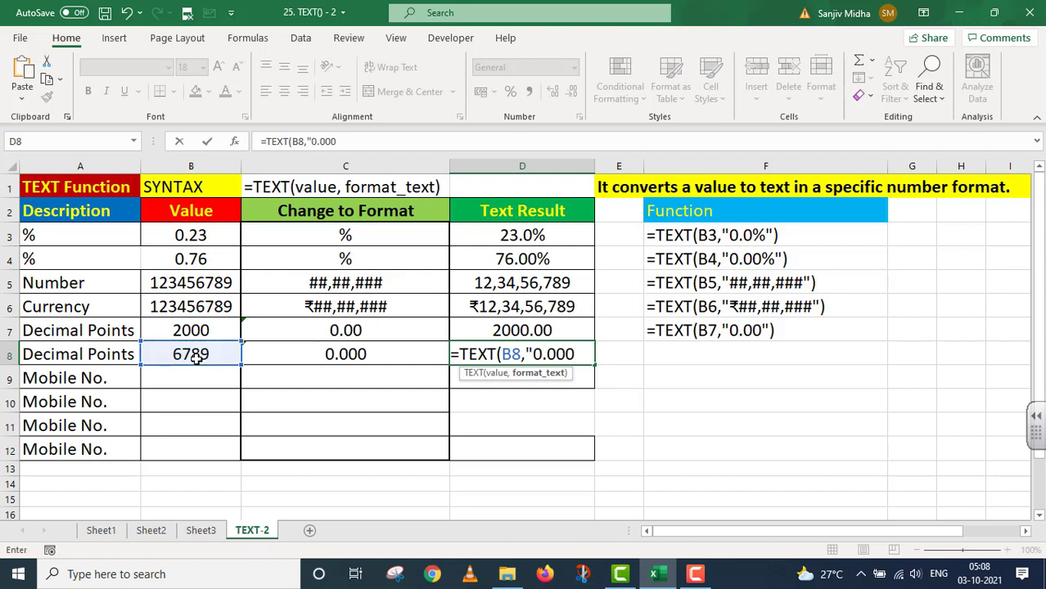
{"action": "type", "text": "\")"}
{"action": "key", "text": "Return"}
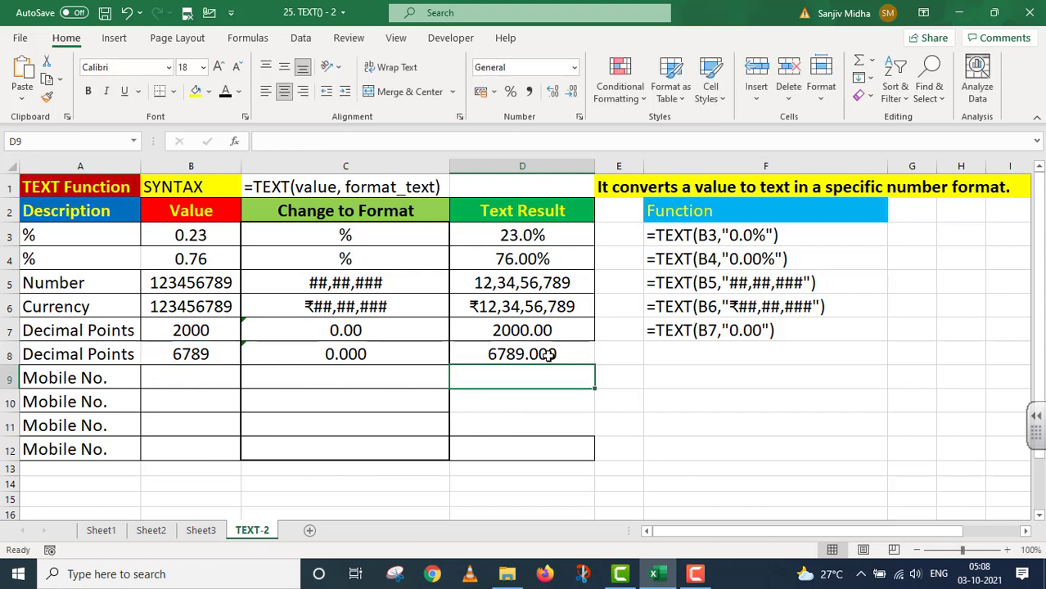
Step: List the D8 formula as text in F8
{"action": "left_click", "coordinate": [574, 354]}
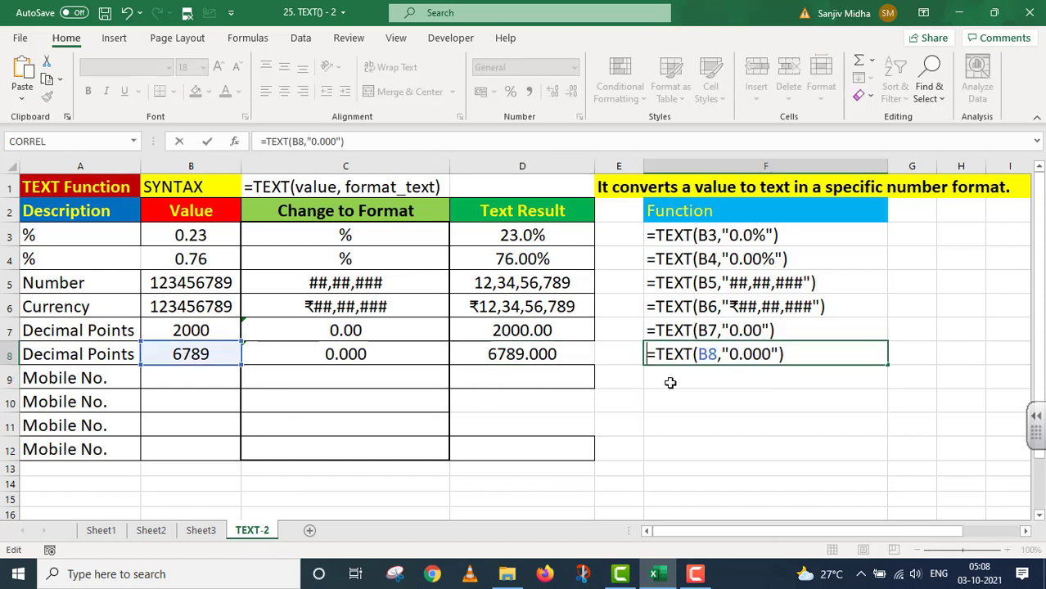
{"action": "type", "text": "'=TEXT(B8,\"0.000"}
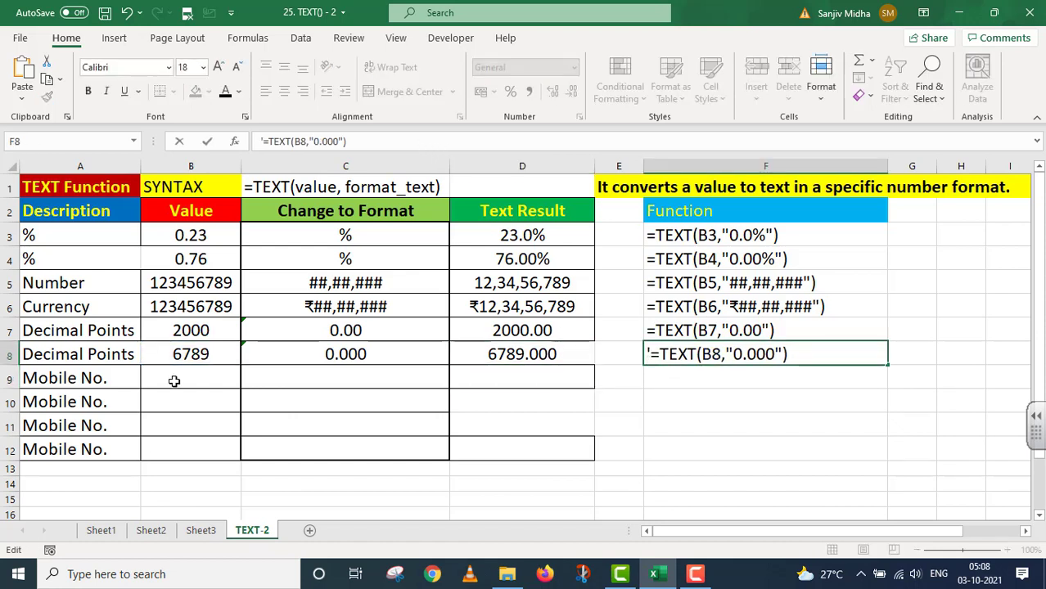
{"action": "left_click", "coordinate": [174, 380]}
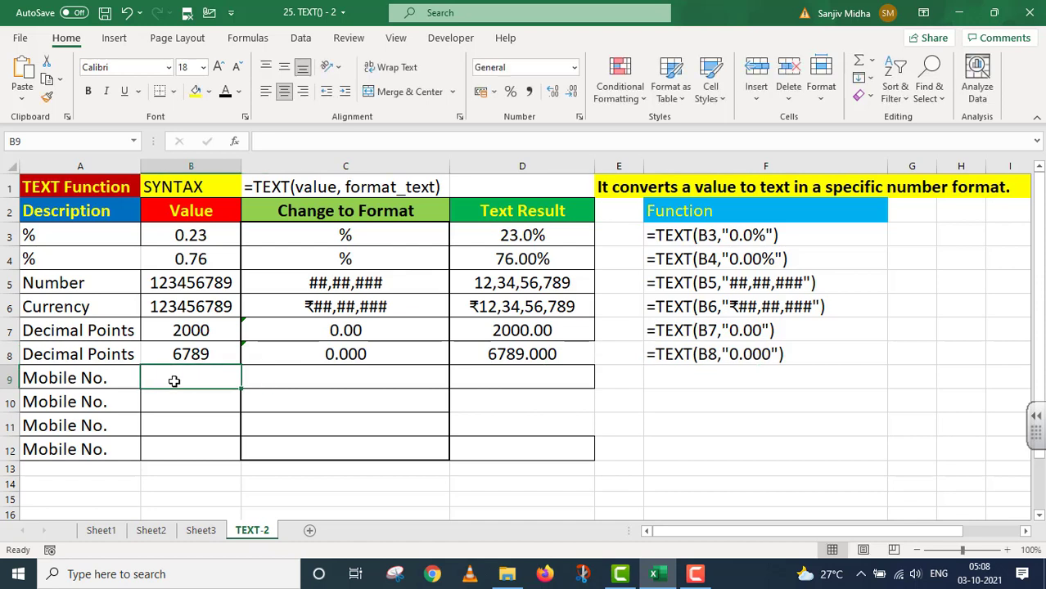
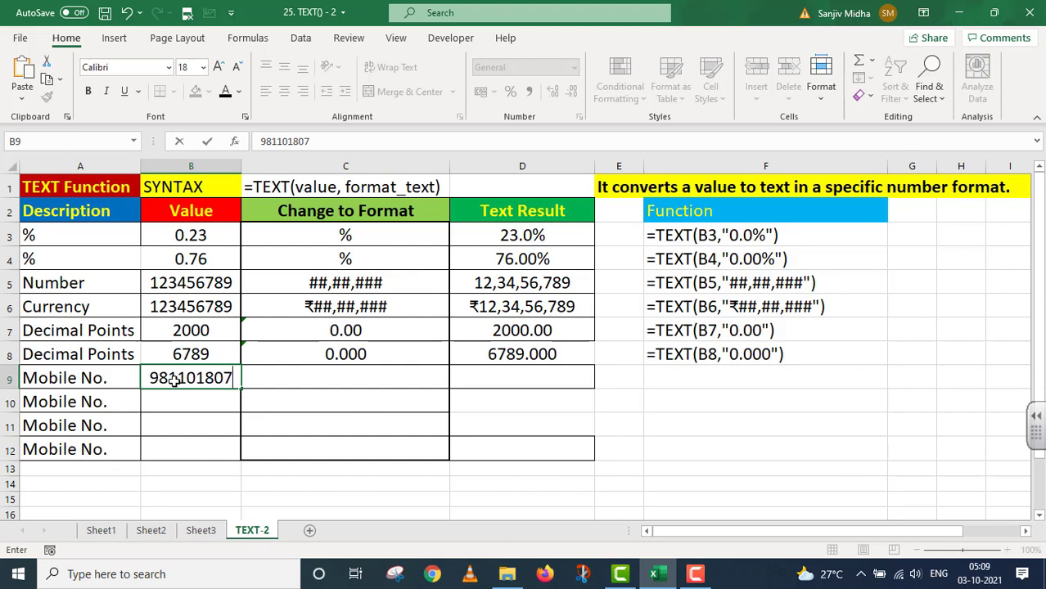
Step: Enter the 10-digit mobile number in B9 and the format code (###)-(###)-(####) in C9
{"action": "left_click", "coordinate": [268, 378]}
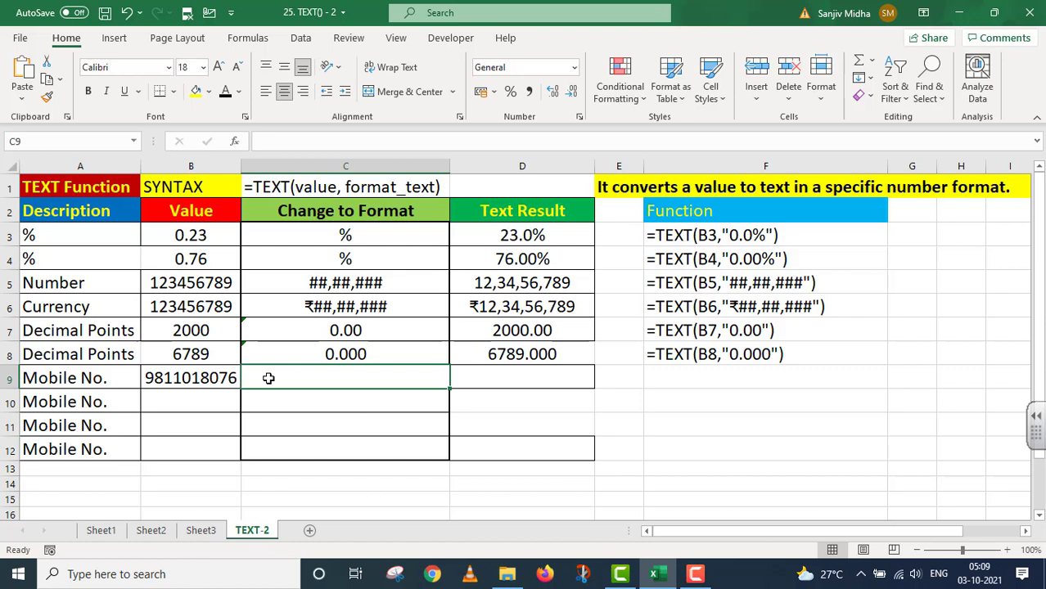
{"action": "type", "text": "(#"}
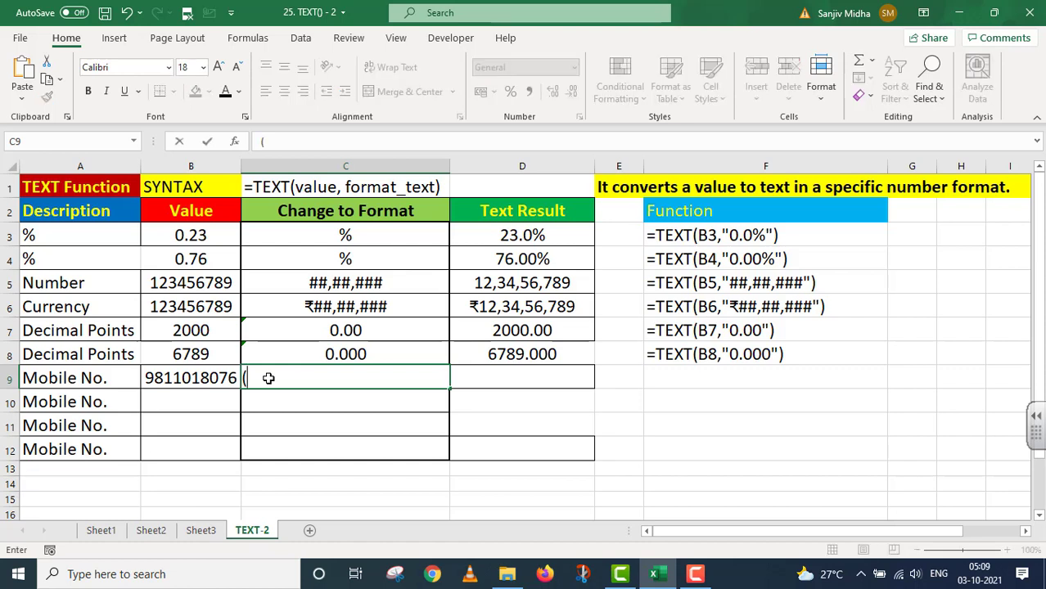
{"action": "type", "text": "#"}
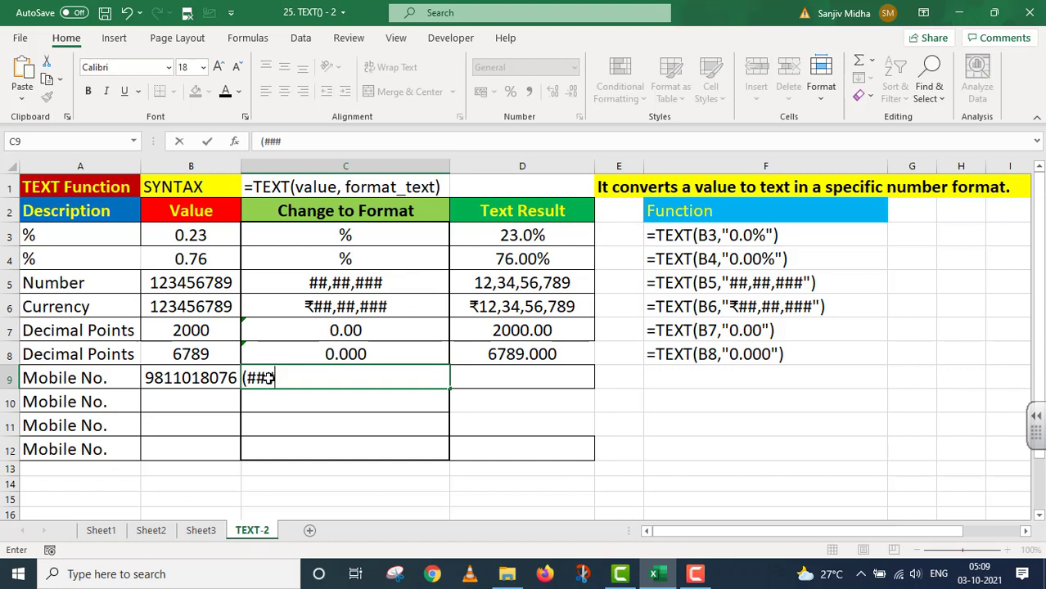
{"action": "type", "text": ")-(###"}
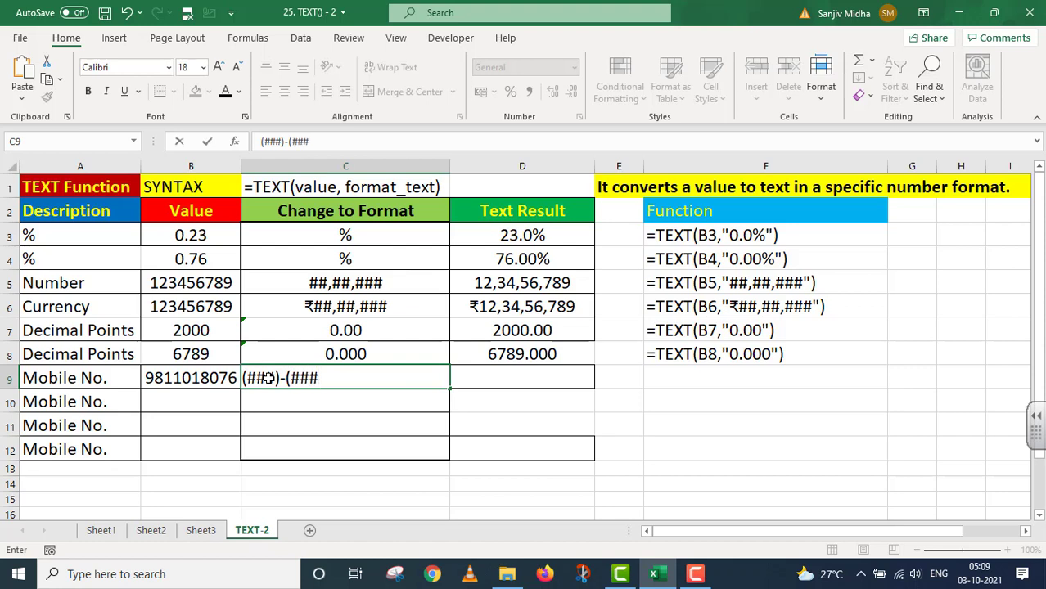
{"action": "type", "text": ")-(####"}
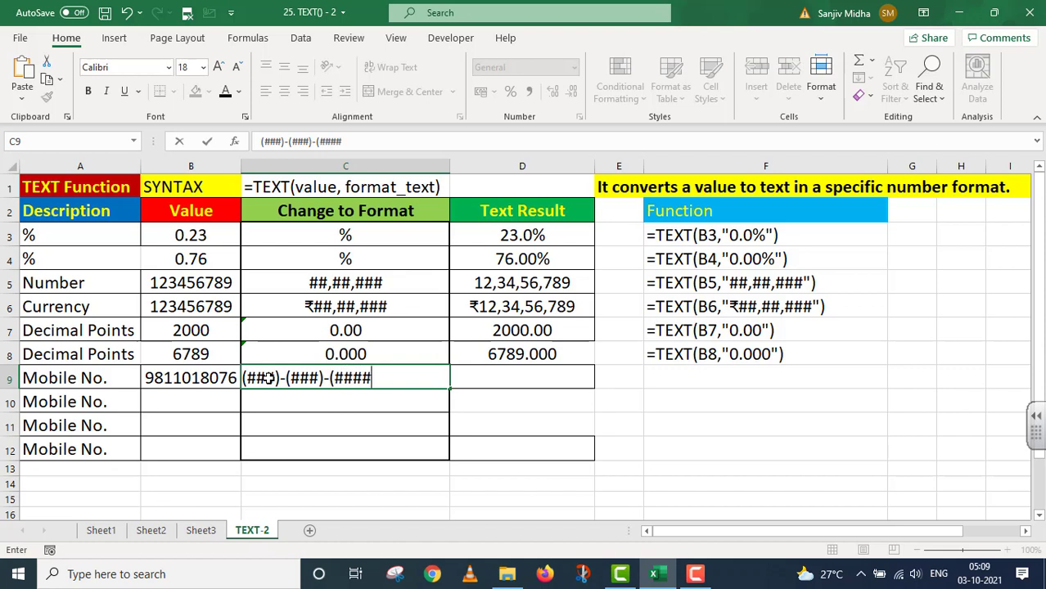
{"action": "type", "text": ")"}
{"action": "left_click", "coordinate": [468, 375]}
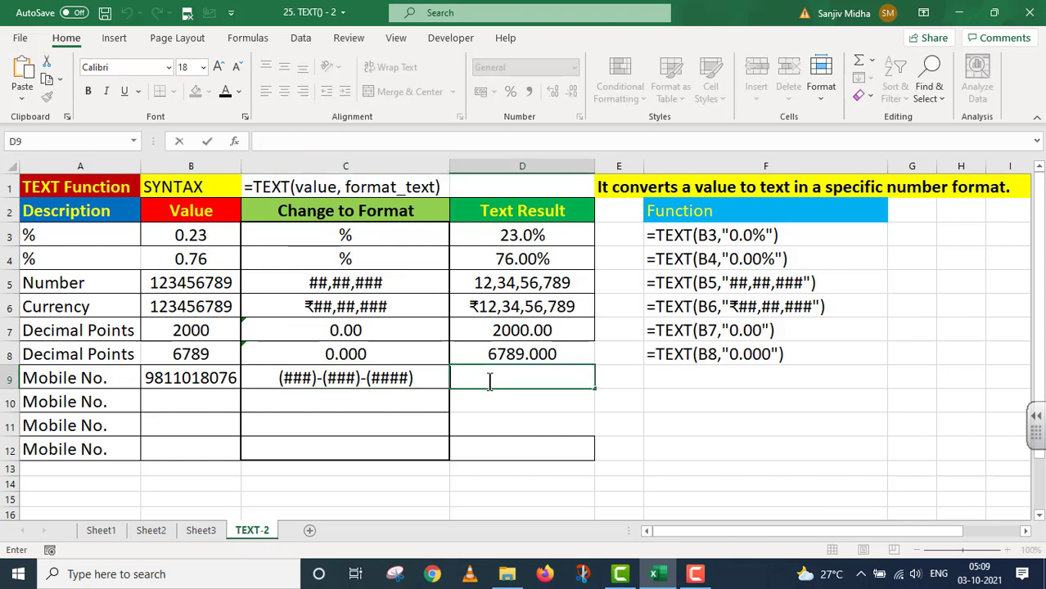
Step: Enter =TEXT(B9,"(###)-(###)-(####)") in D9
{"action": "type", "text": "=TE"}
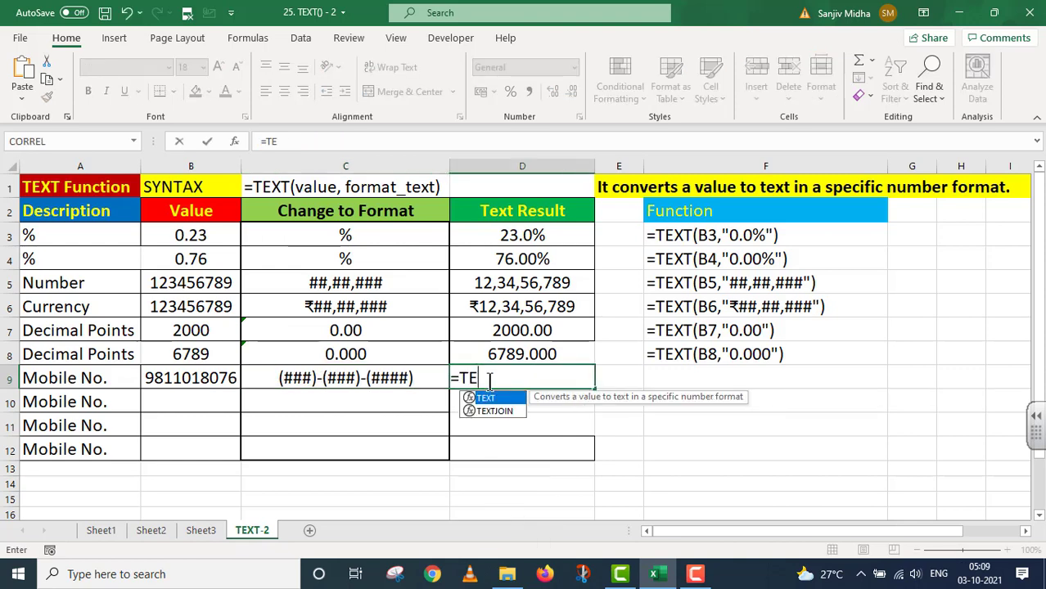
{"action": "type", "text": "XT("}
{"action": "left_click", "coordinate": [220, 379]}
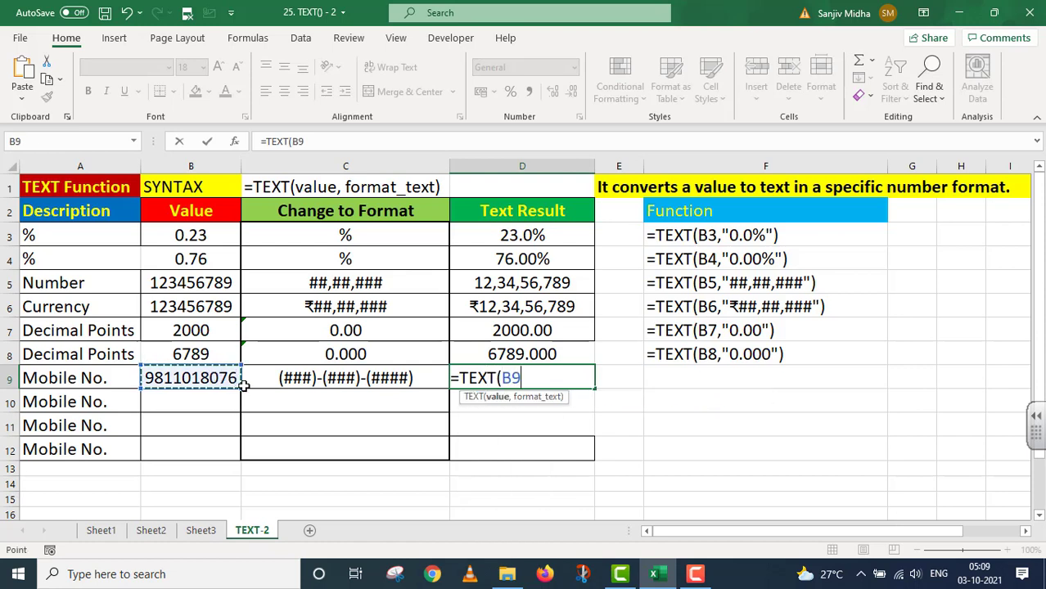
{"action": "type", "text": ","}
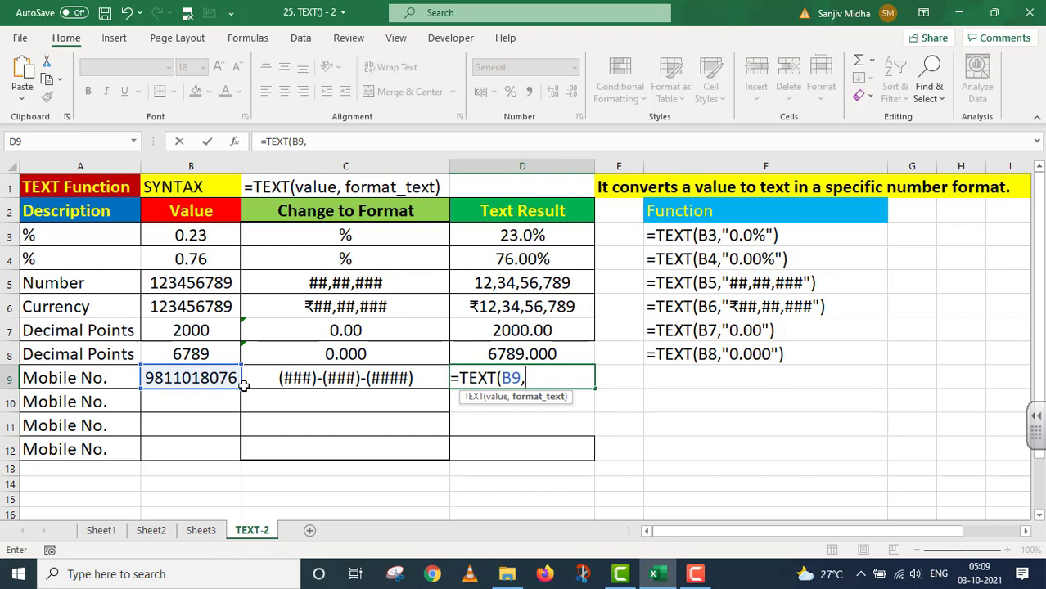
{"action": "type", "text": "\"(###"}
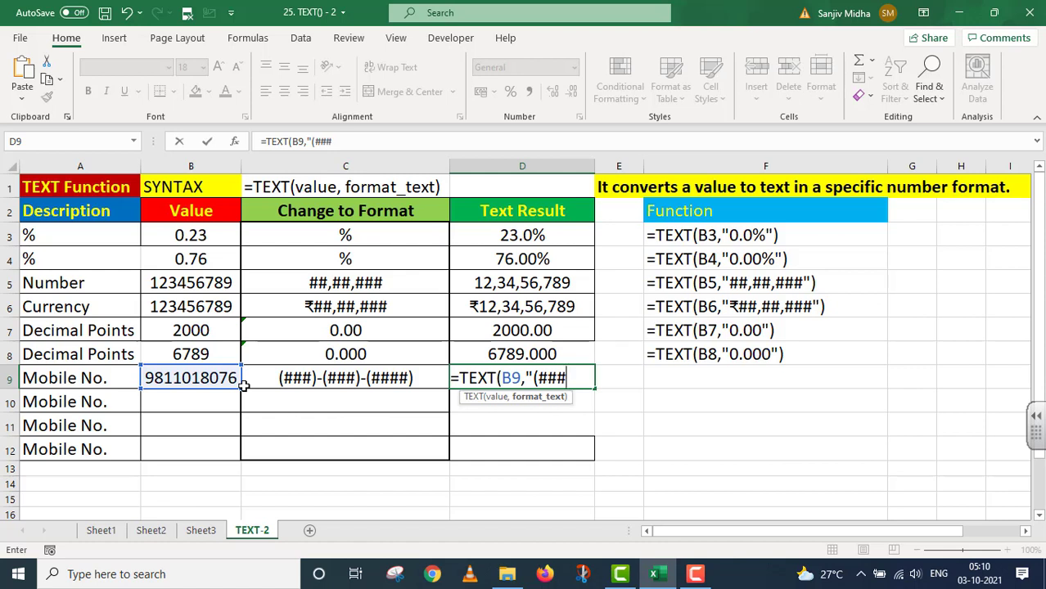
{"action": "type", "text": ")-(###"}
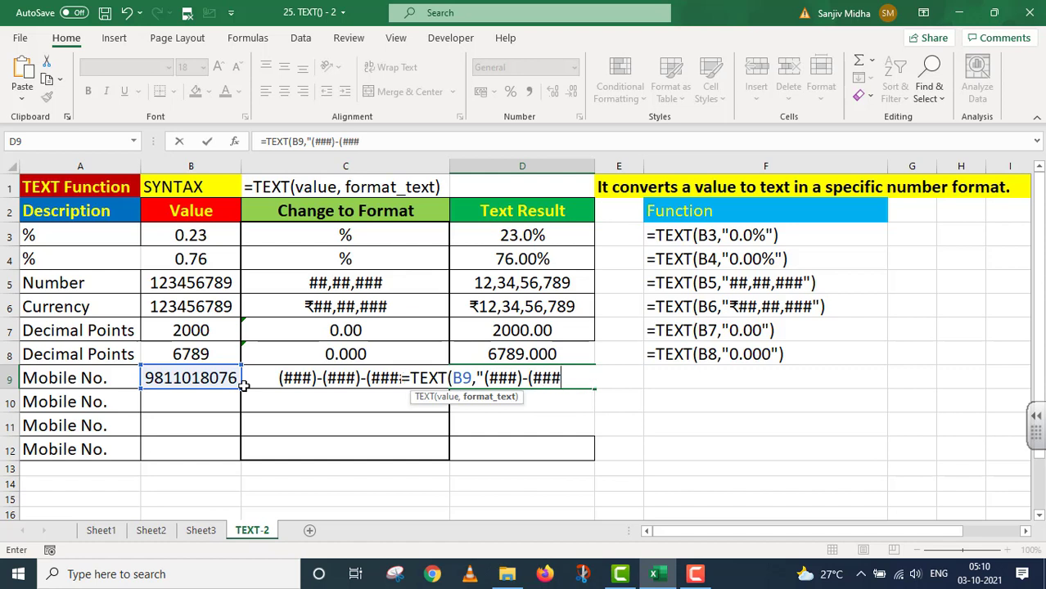
{"action": "type", "text": ")-(###"}
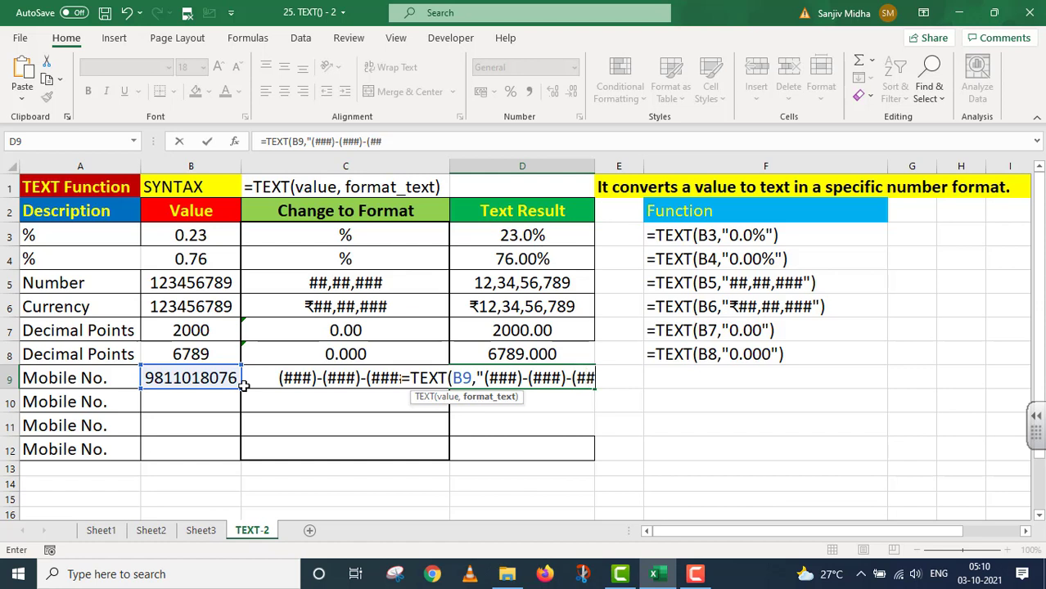
{"action": "type", "text": "#)\")"}
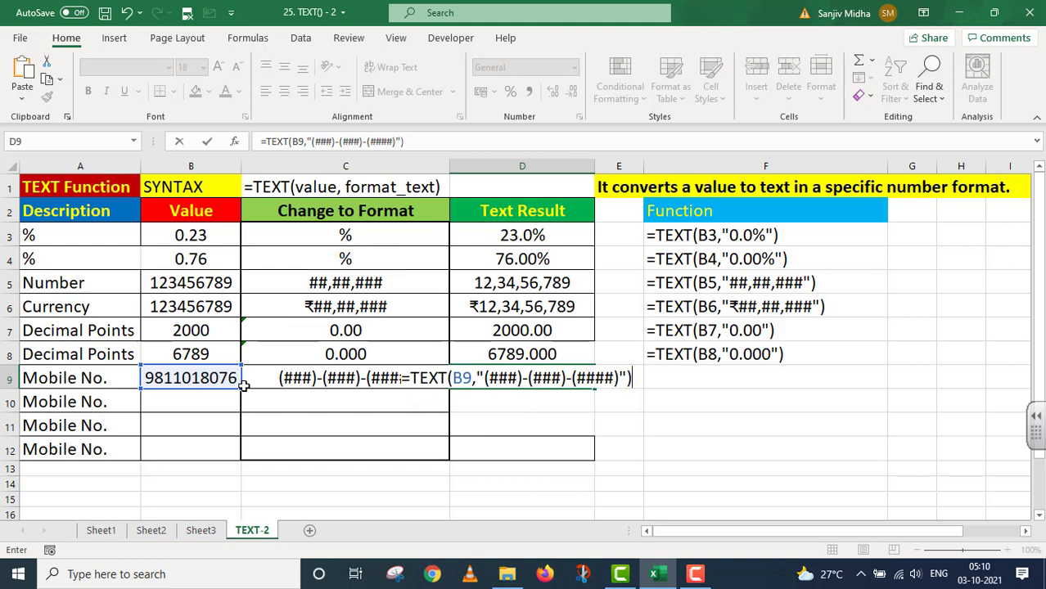
{"action": "key", "text": "Return"}
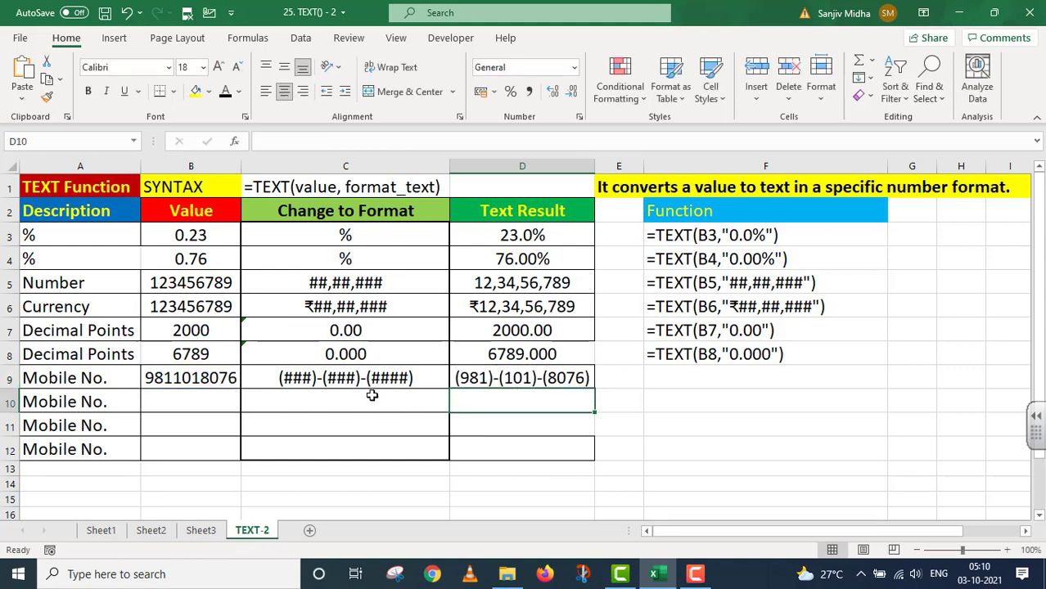
Step: Copy the D9 formula into F9, prefixed with an apostrophe so it shows as text
{"action": "left_click", "coordinate": [534, 377]}
{"action": "left_click", "coordinate": [409, 141]}
{"action": "key", "text": "shift+Home"}
{"action": "key", "text": "ctrl+c"}
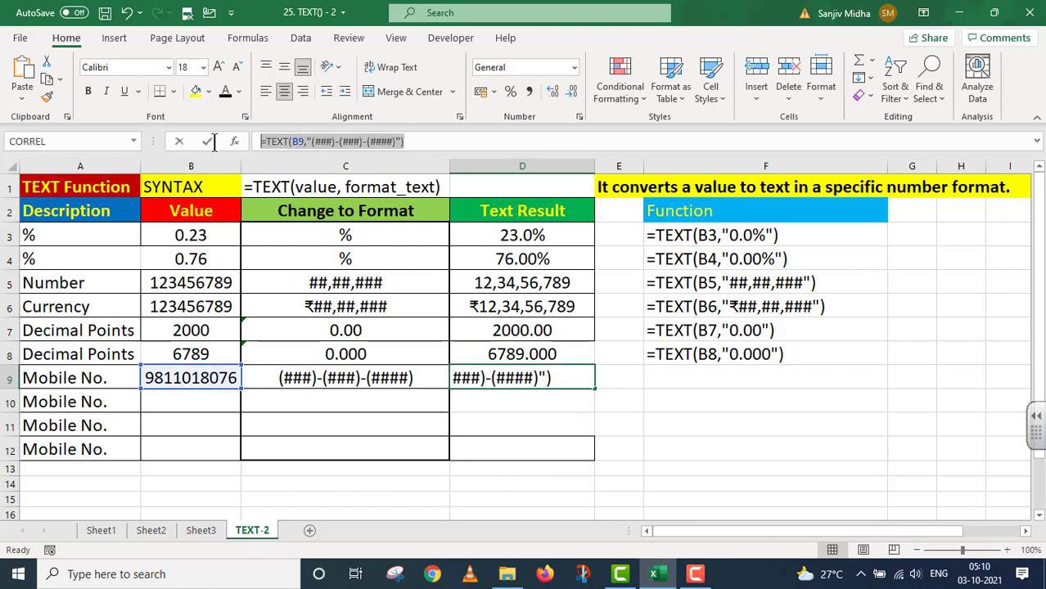
{"action": "key", "text": "Return"}
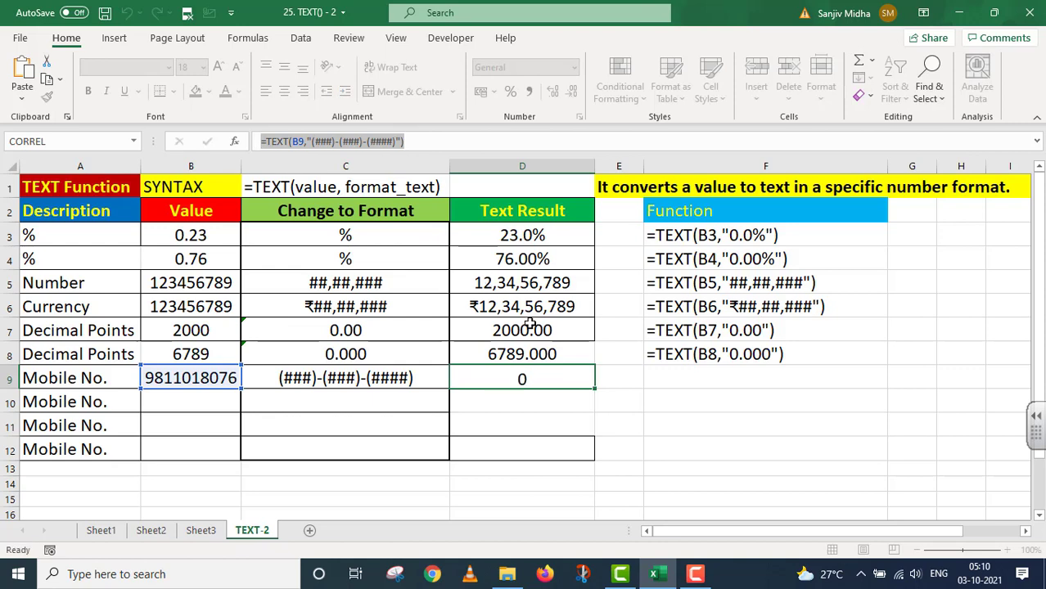
{"action": "double_click", "coordinate": [657, 376]}
{"action": "key", "text": "ctrl+v"}
{"action": "key", "text": "Home"}
{"action": "type", "text": "'"}
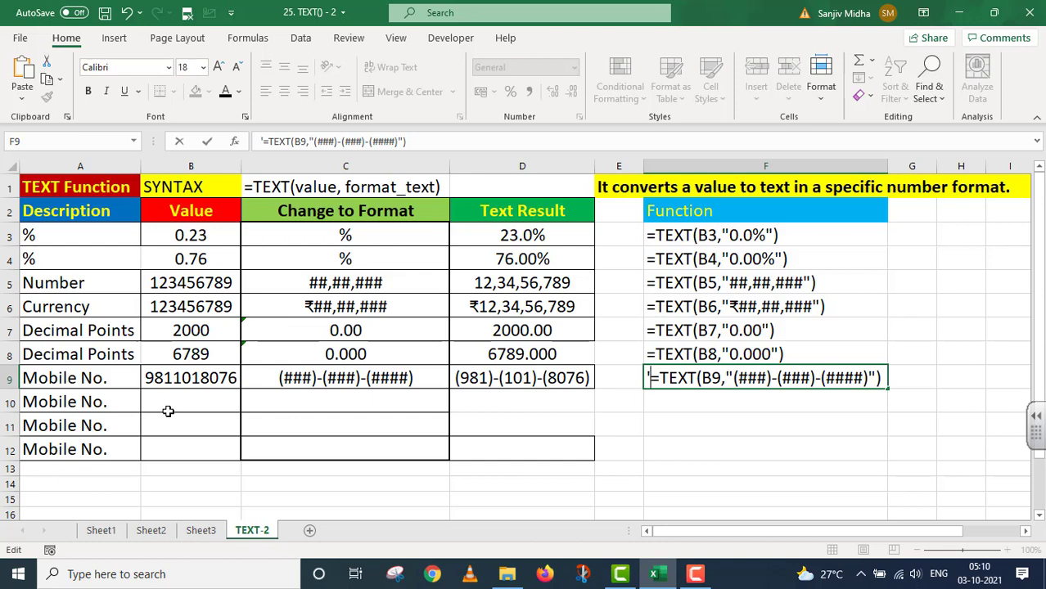
Step: Fill C10 with format code (##)-(####)-(####) and copy the mobile number down into B10
{"action": "left_click", "coordinate": [344, 377]}
{"action": "left_click_drag", "start_coordinate": [449, 389], "coordinate": [348, 434]}
{"action": "double_click", "coordinate": [311, 401]}
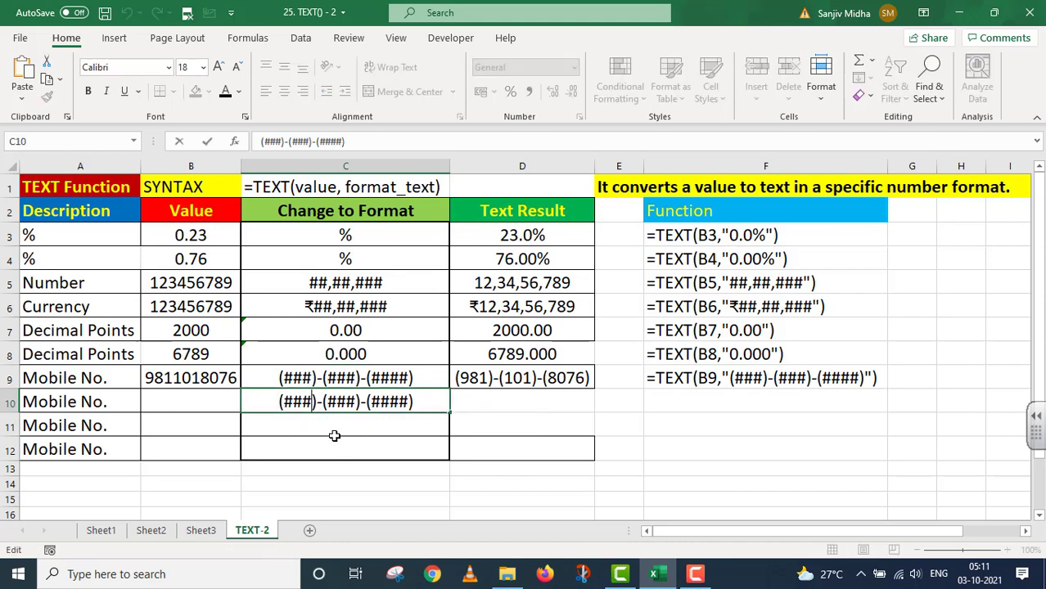
{"action": "key", "text": "BackSpace"}
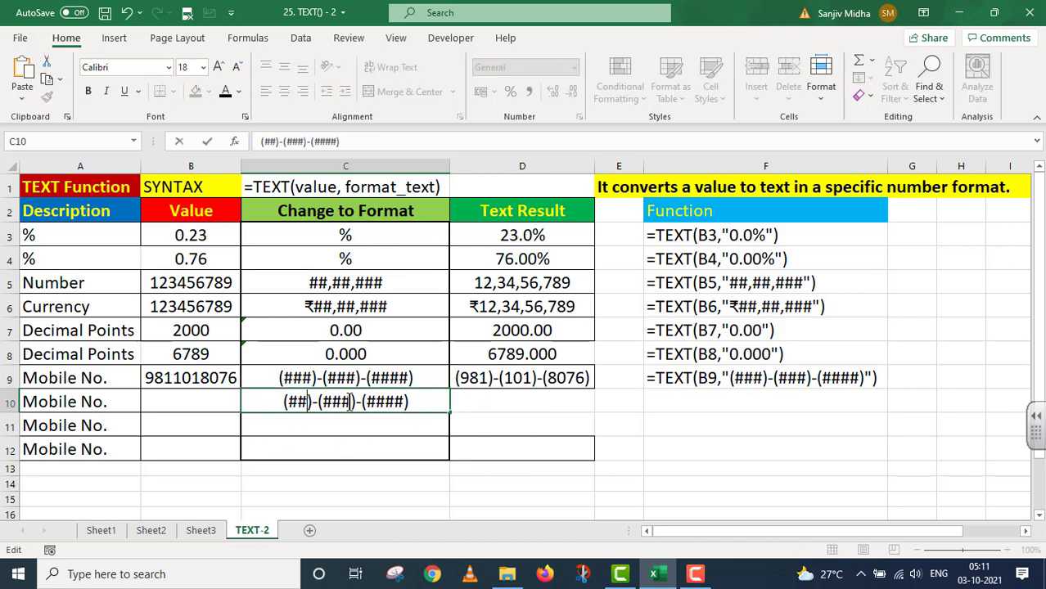
{"action": "left_click", "coordinate": [350, 401]}
{"action": "type", "text": "#"}
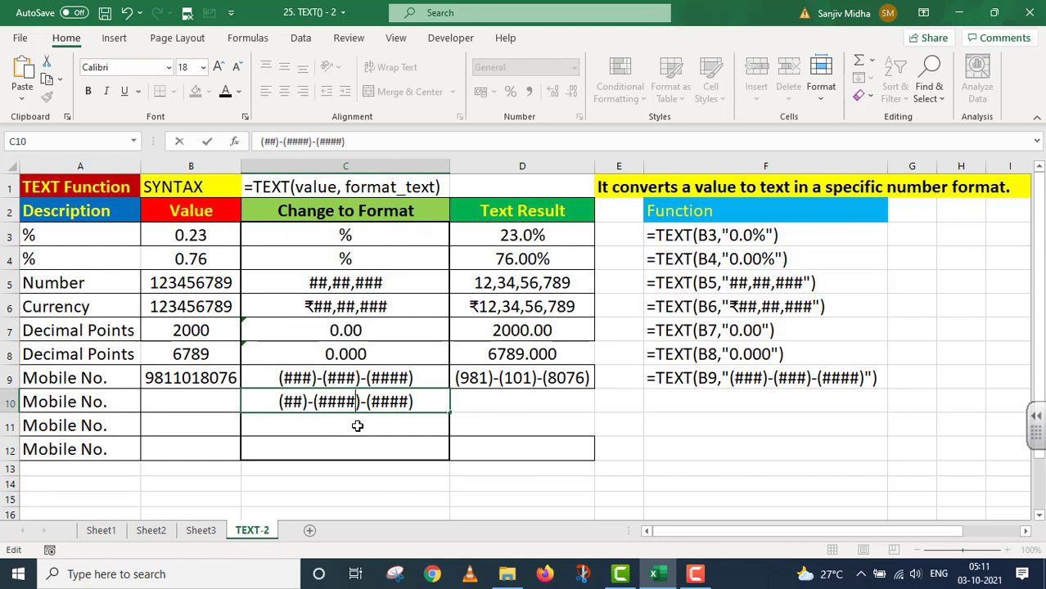
{"action": "left_click", "coordinate": [222, 376]}
{"action": "left_click_drag", "start_coordinate": [241, 389], "coordinate": [242, 414]}
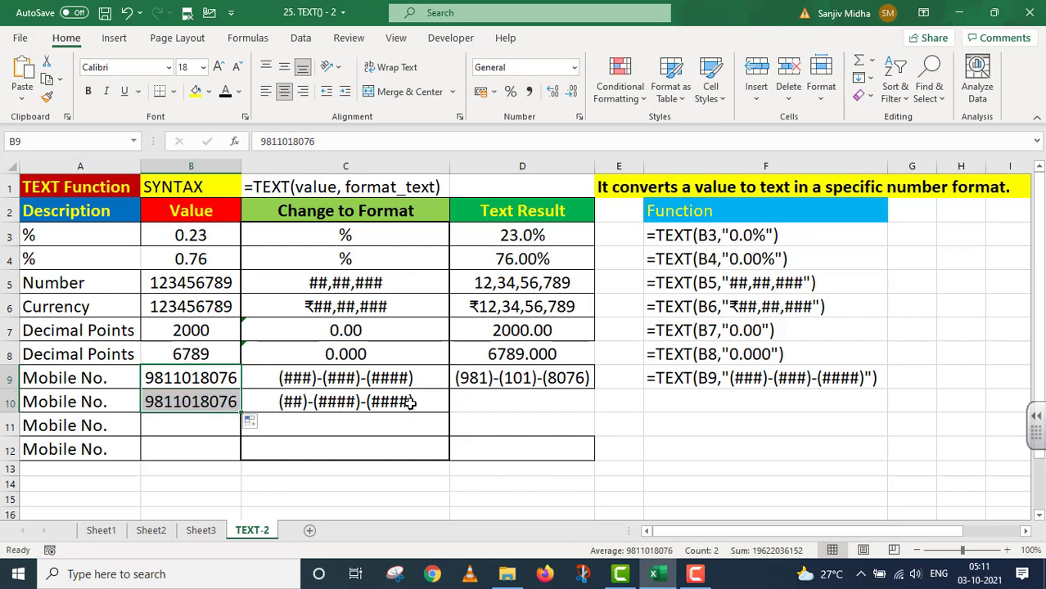
Step: Enter =TEXT(B10,"(##)-(###)-(#####)") in D10 to regroup the second mobile number
{"action": "left_click", "coordinate": [474, 402]}
{"action": "double_click", "coordinate": [477, 404]}
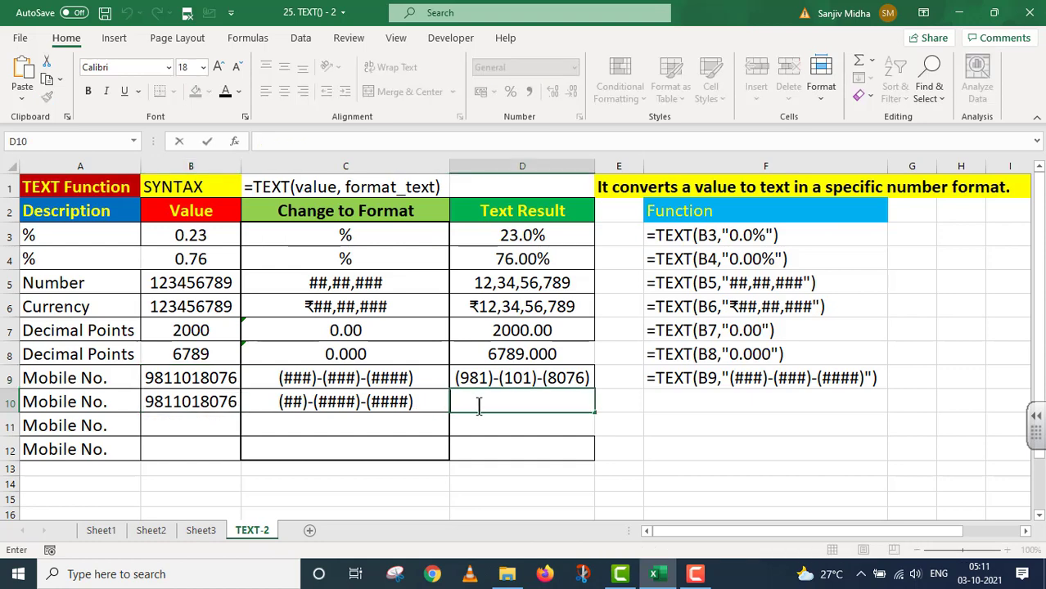
{"action": "type", "text": "="}
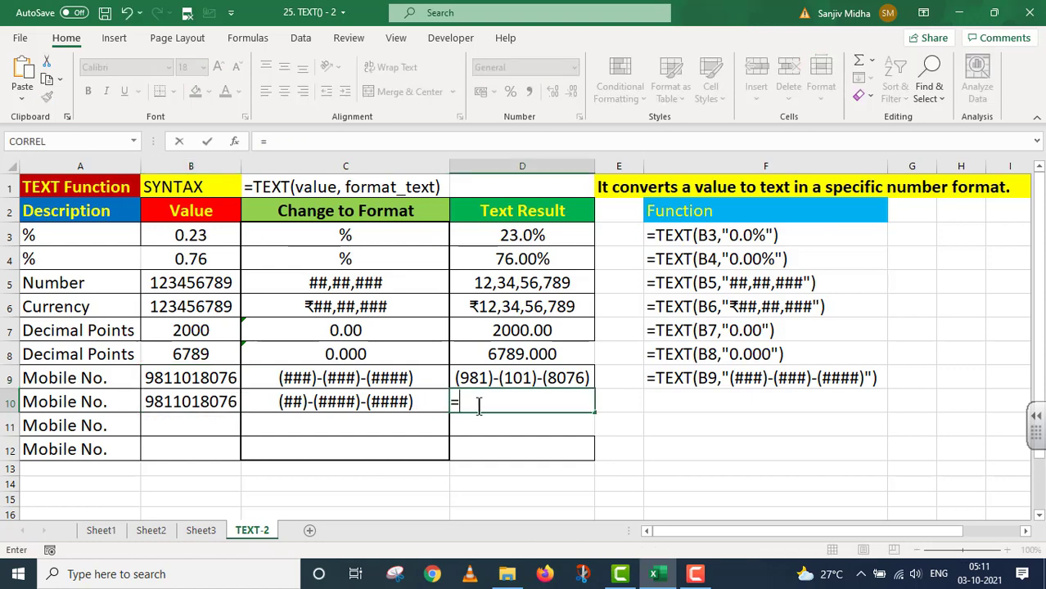
{"action": "type", "text": "TEXT"}
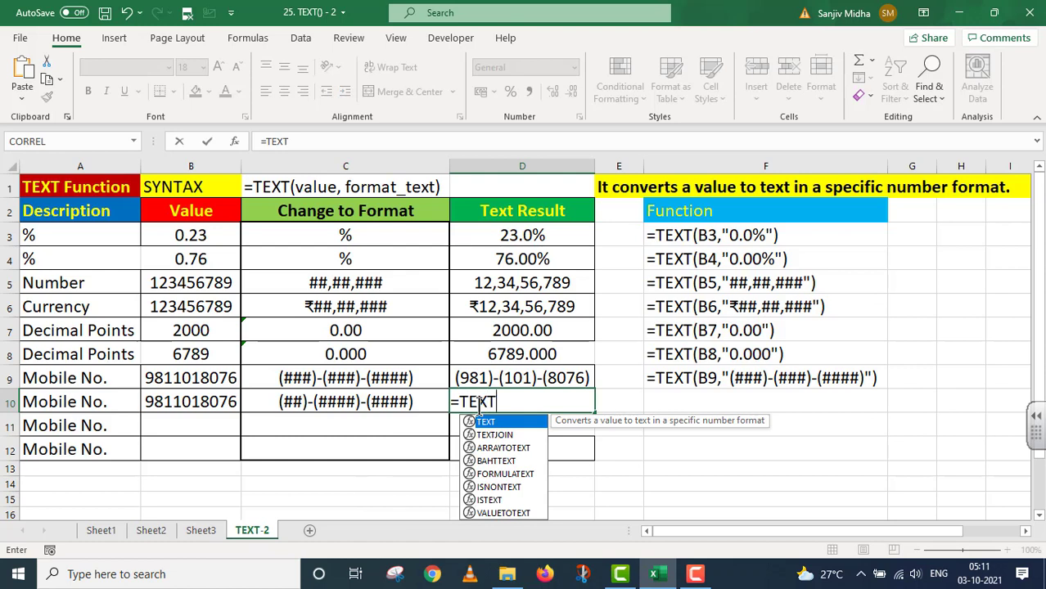
{"action": "type", "text": "("}
{"action": "left_click", "coordinate": [218, 402]}
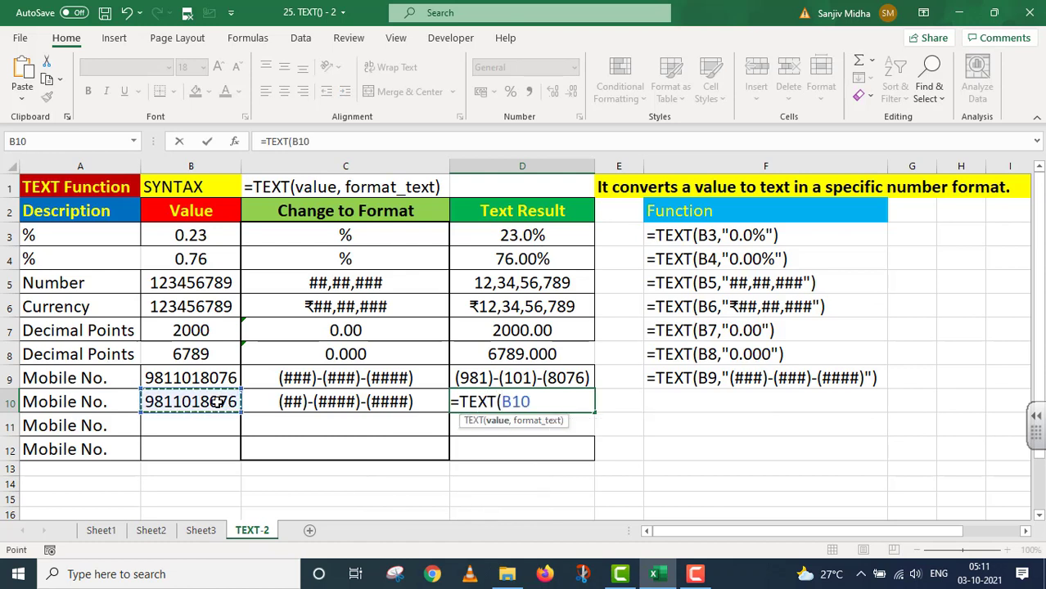
{"action": "type", "text": ","}
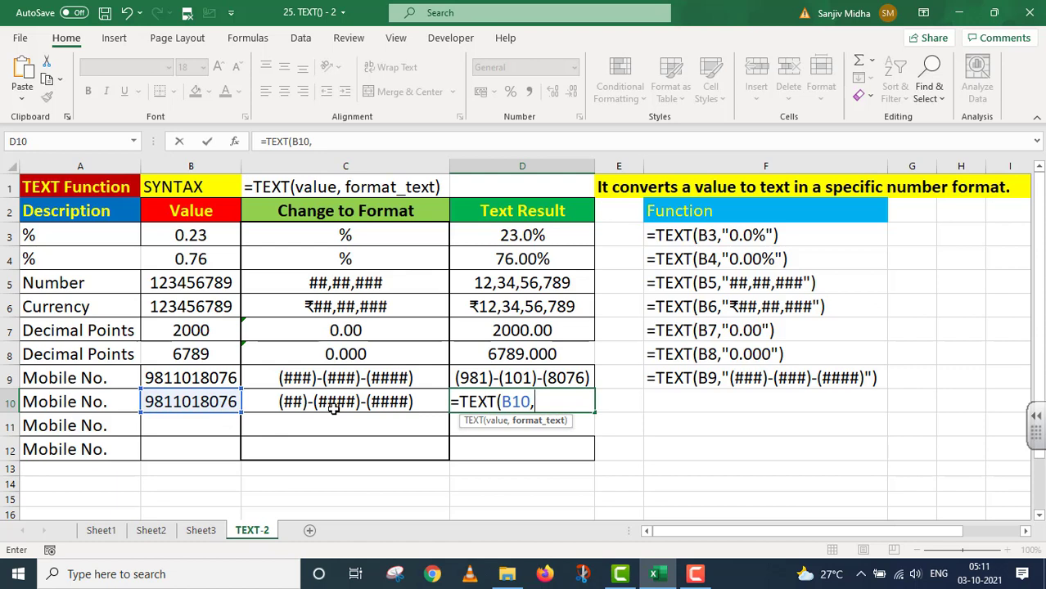
{"action": "type", "text": "\"("}
{"action": "type", "text": "##)-("}
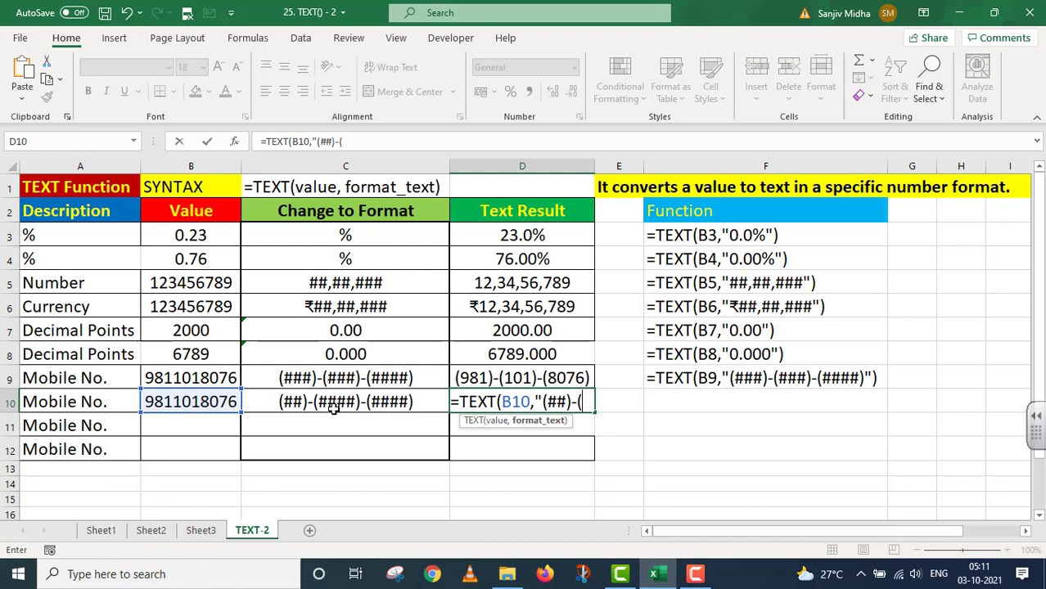
{"action": "type", "text": "##"}
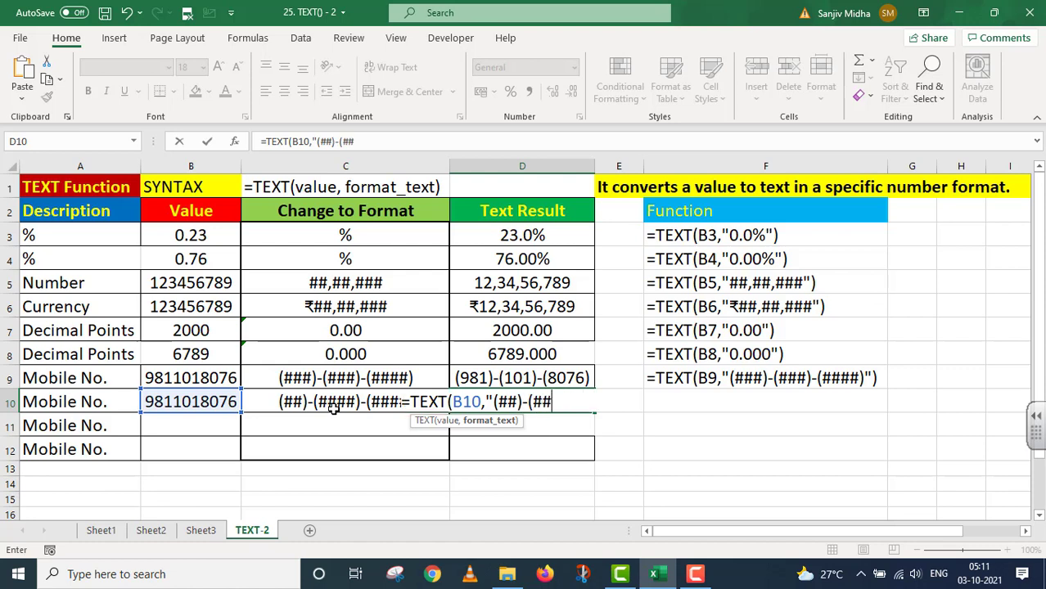
{"action": "type", "text": "#)-(####"}
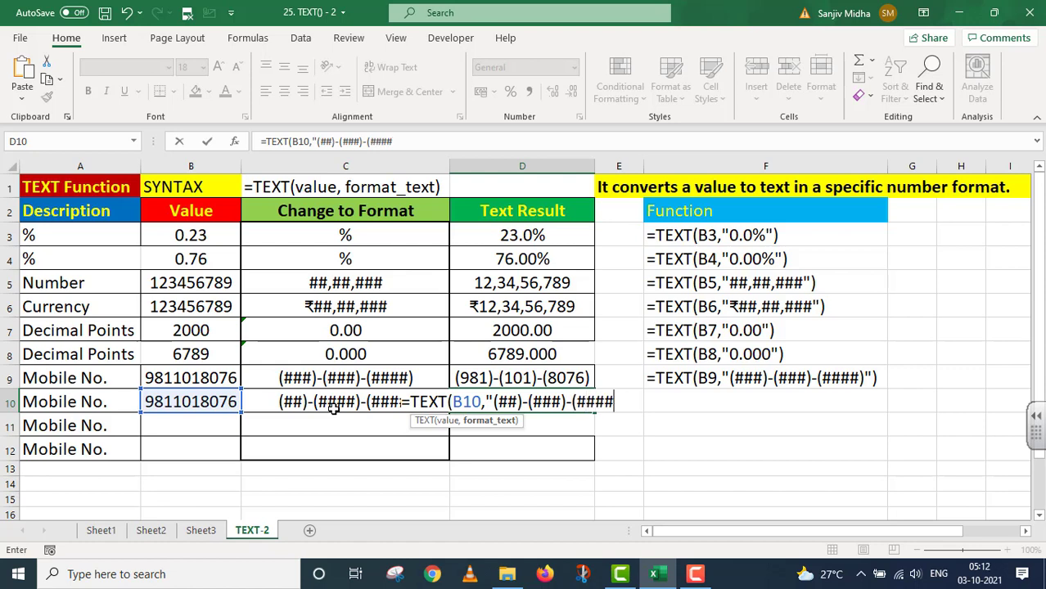
{"action": "type", "text": "#"}
{"action": "type", "text": ")"}
{"action": "type", "text": " )"}
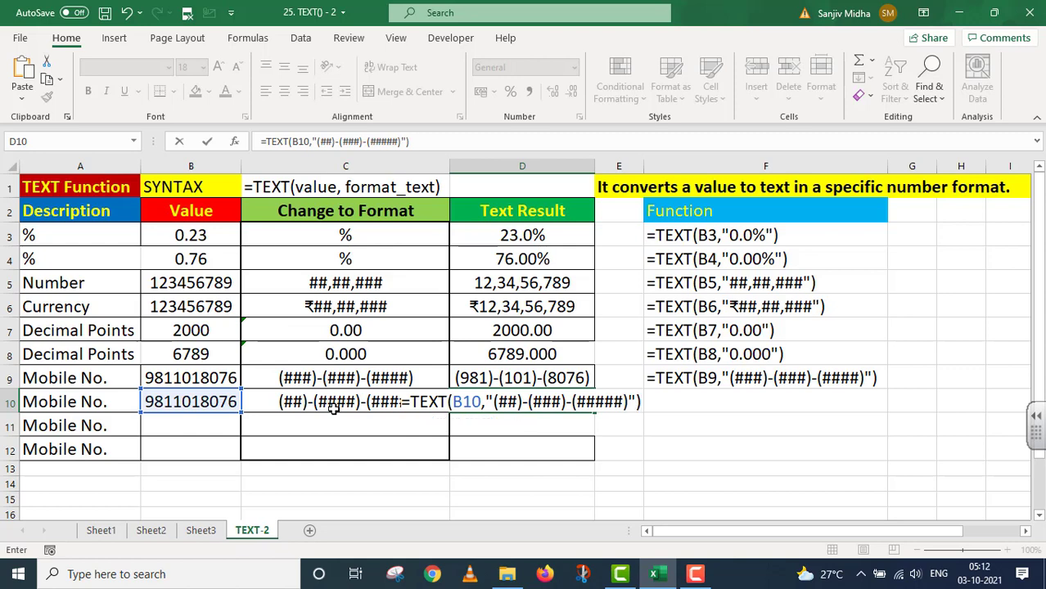
{"action": "key", "text": "Return"}
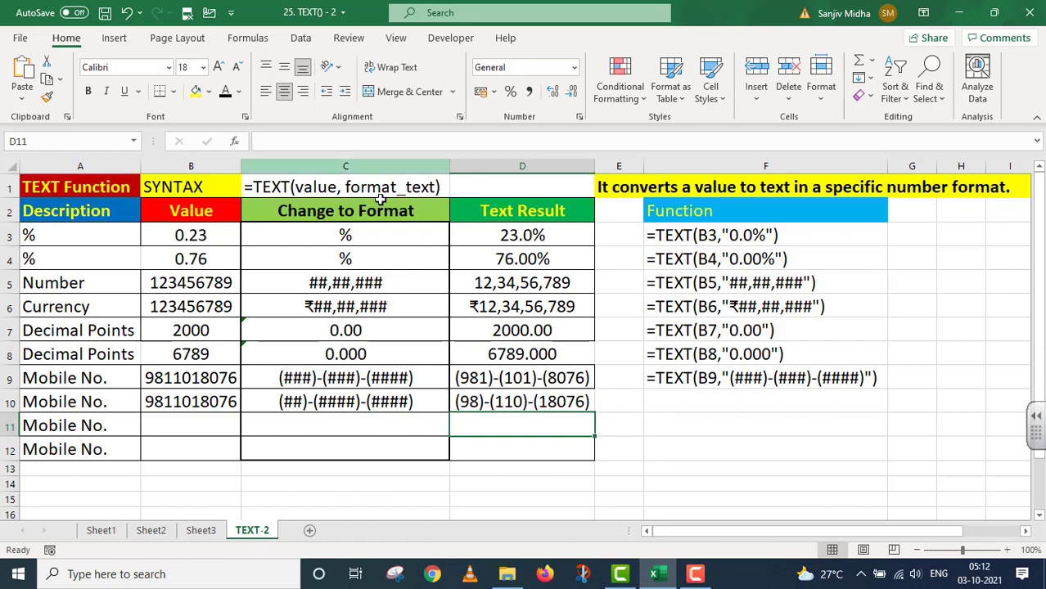
{"action": "left_click", "coordinate": [501, 398]}
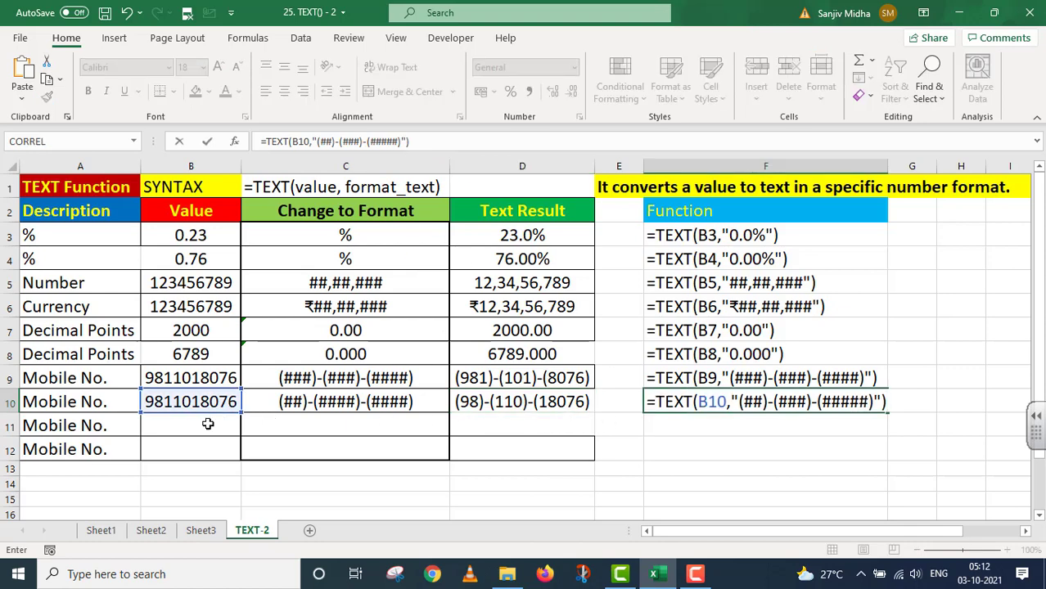
Step: List the D10 formula as text in F10 with a leading apostrophe
{"action": "left_click", "coordinate": [648, 401]}
{"action": "double_click", "coordinate": [648, 401]}
{"action": "type", "text": "'"}
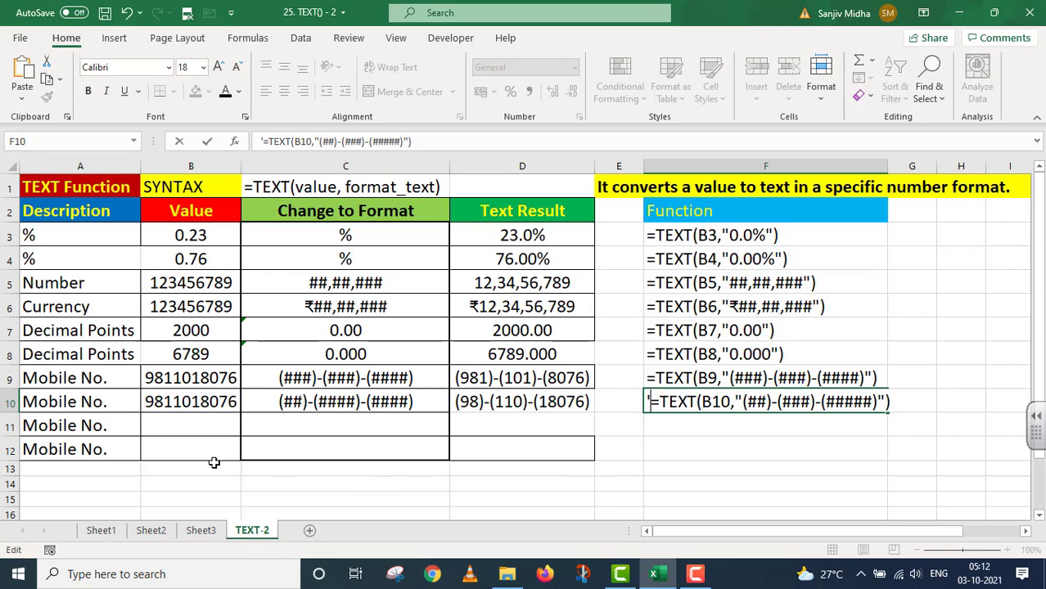
Step: Copy the mobile number into B11 and give C11 the format code (#####)-(#####)
{"action": "left_click", "coordinate": [198, 396]}
{"action": "left_click_drag", "start_coordinate": [239, 413], "coordinate": [242, 438]}
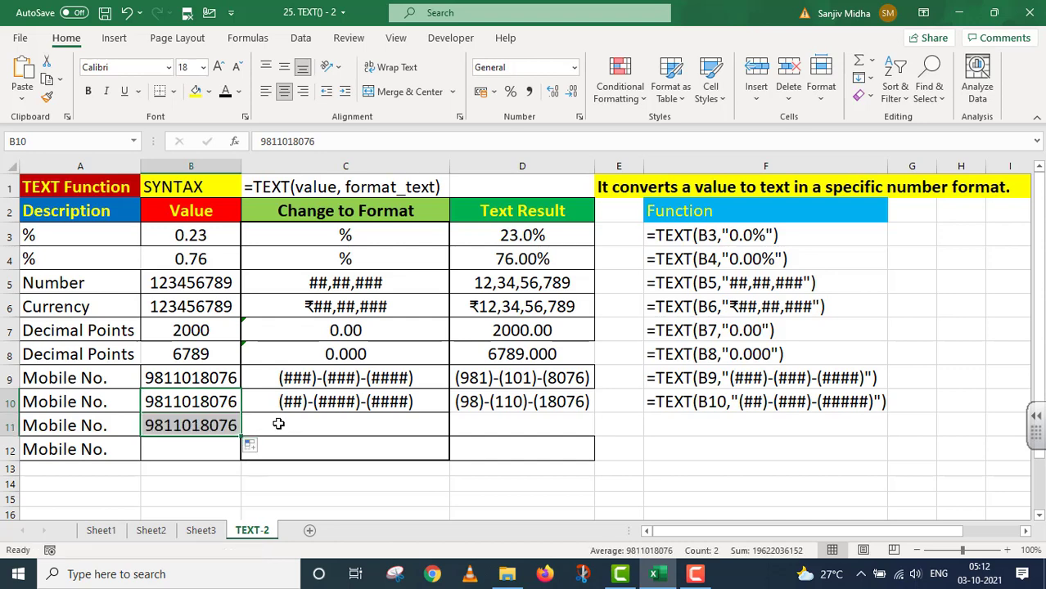
{"action": "left_click", "coordinate": [278, 423]}
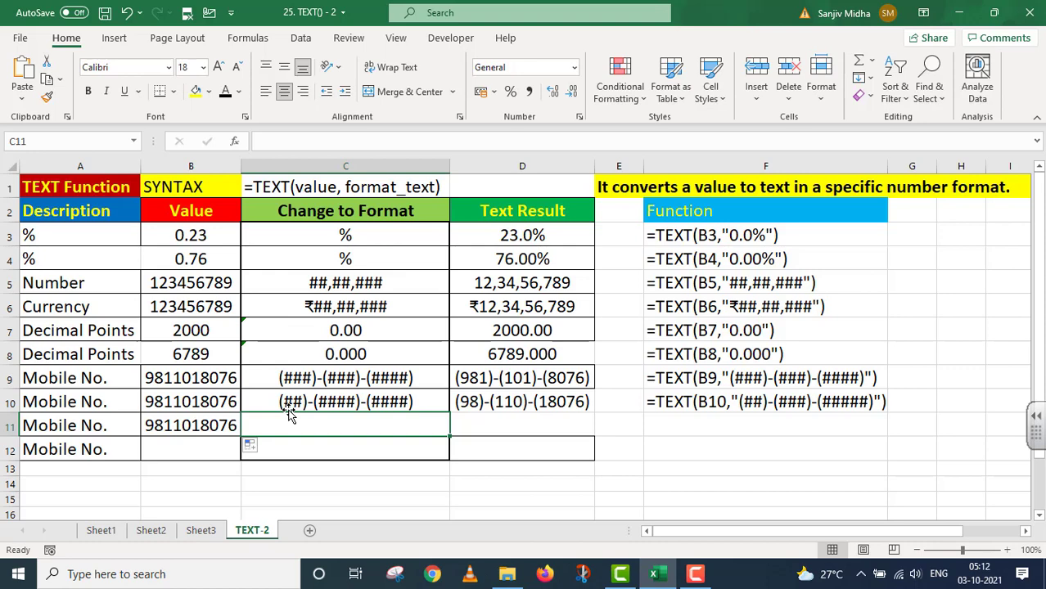
{"action": "type", "text": "("}
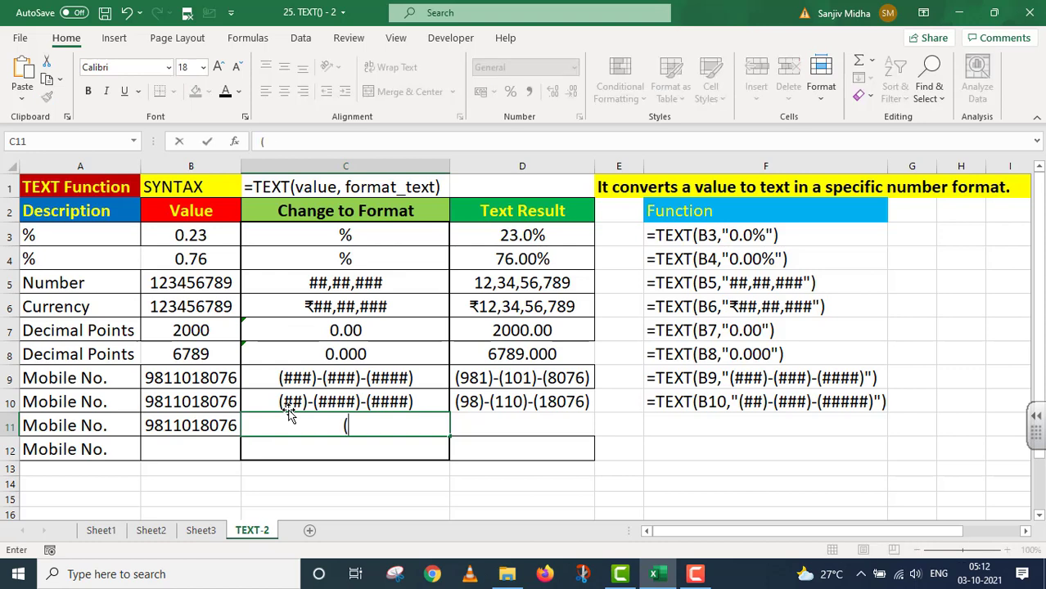
{"action": "type", "text": "#####"}
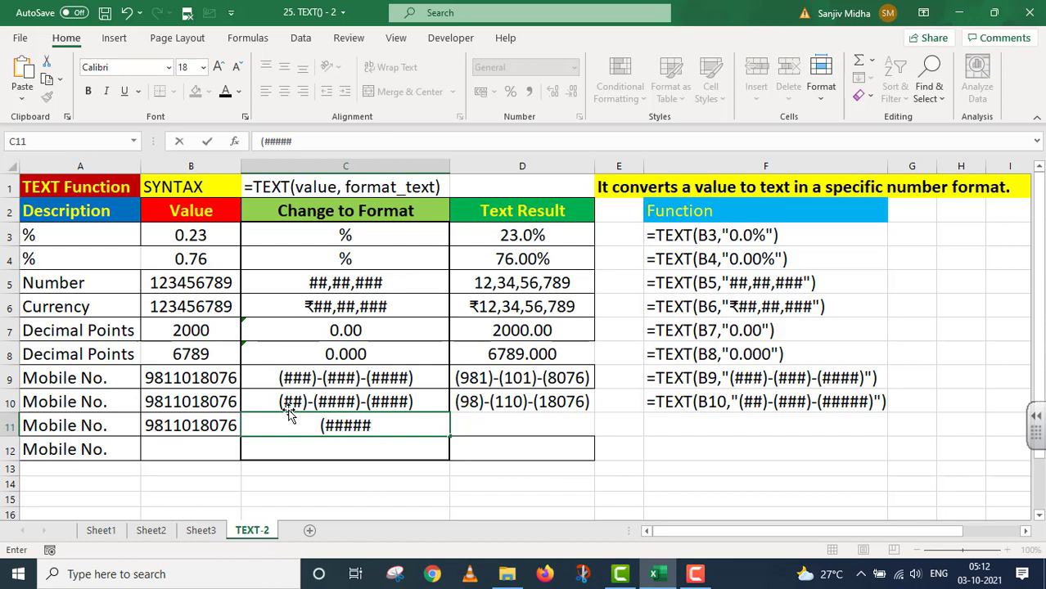
{"action": "type", "text": ")-"}
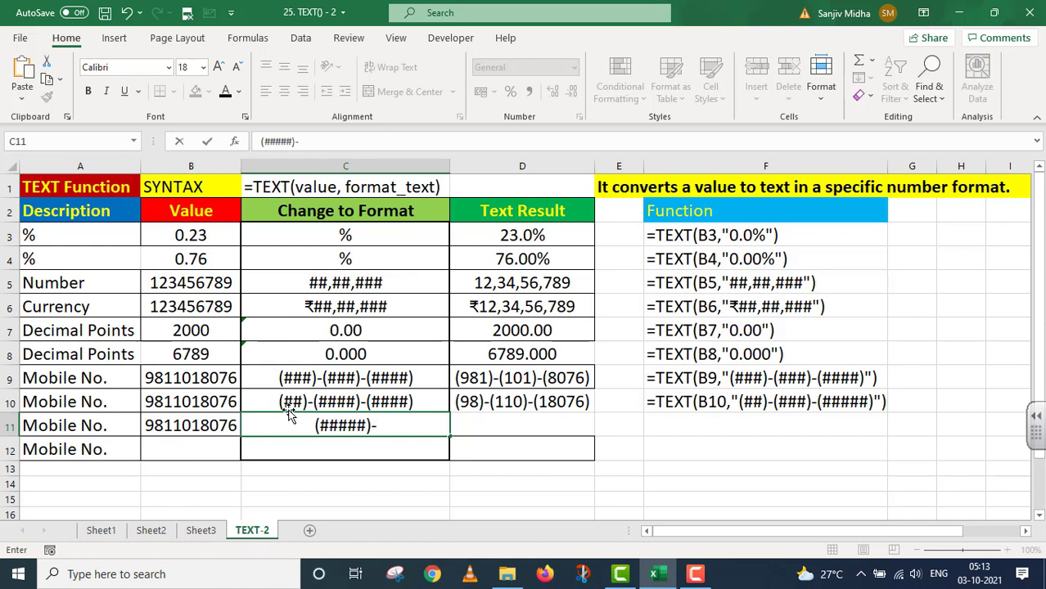
{"action": "type", "text": "("}
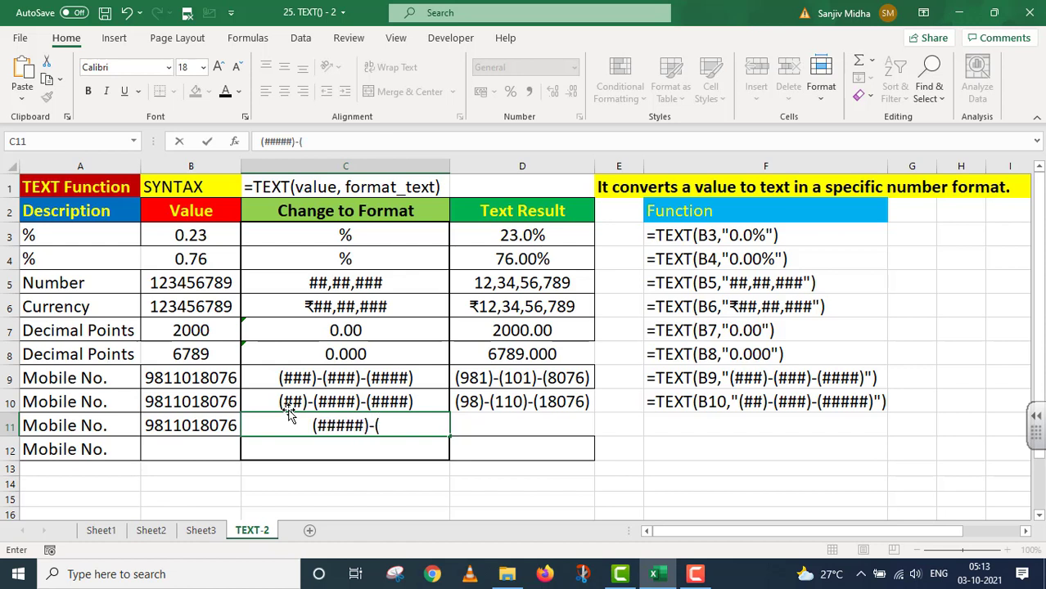
{"action": "type", "text": "#####"}
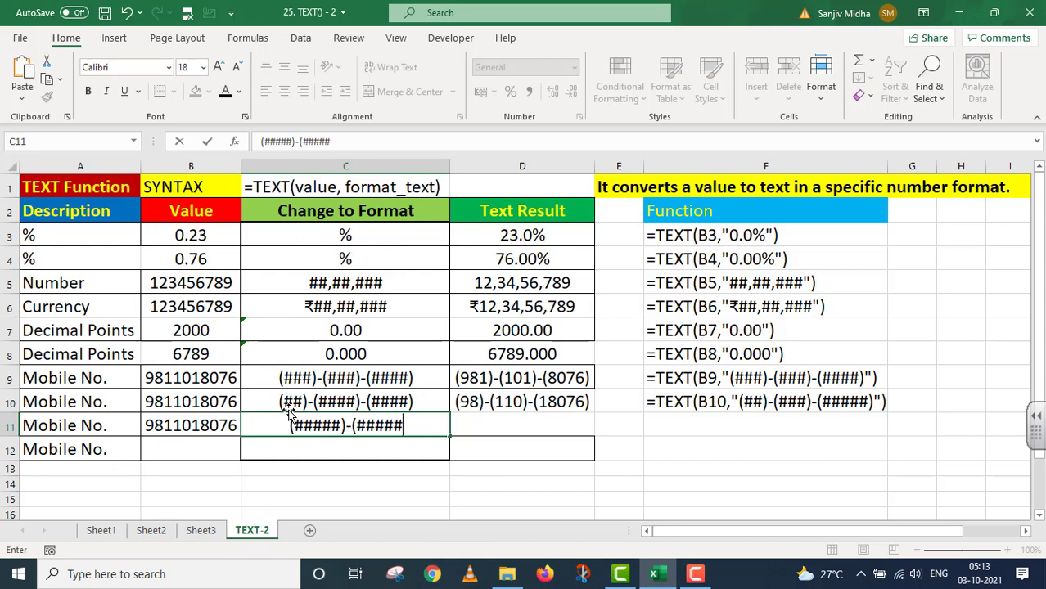
{"action": "type", "text": ")"}
{"action": "left_click", "coordinate": [478, 423]}
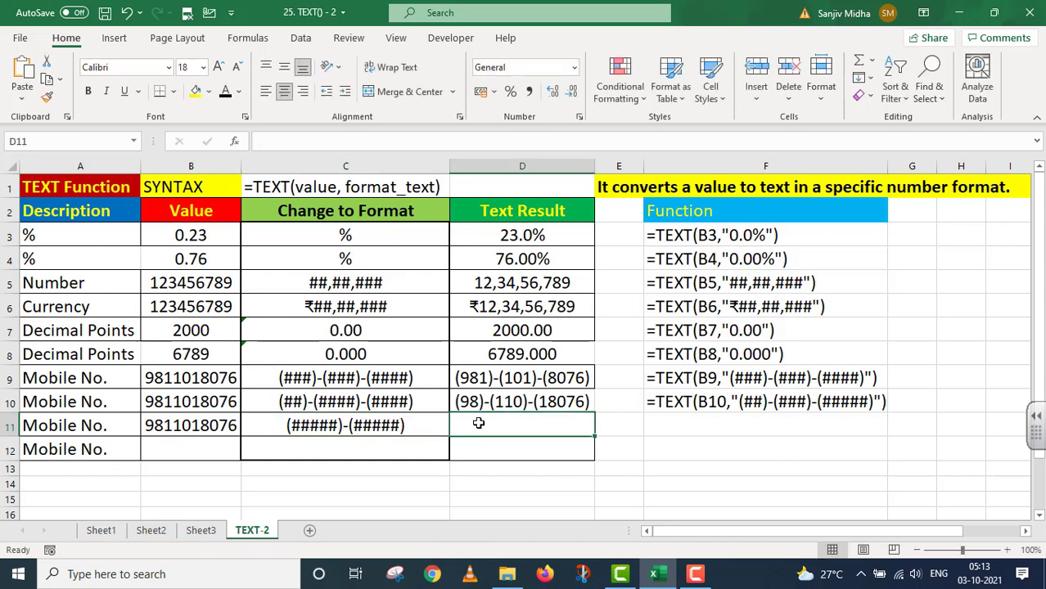
{"action": "type", "text": "="}
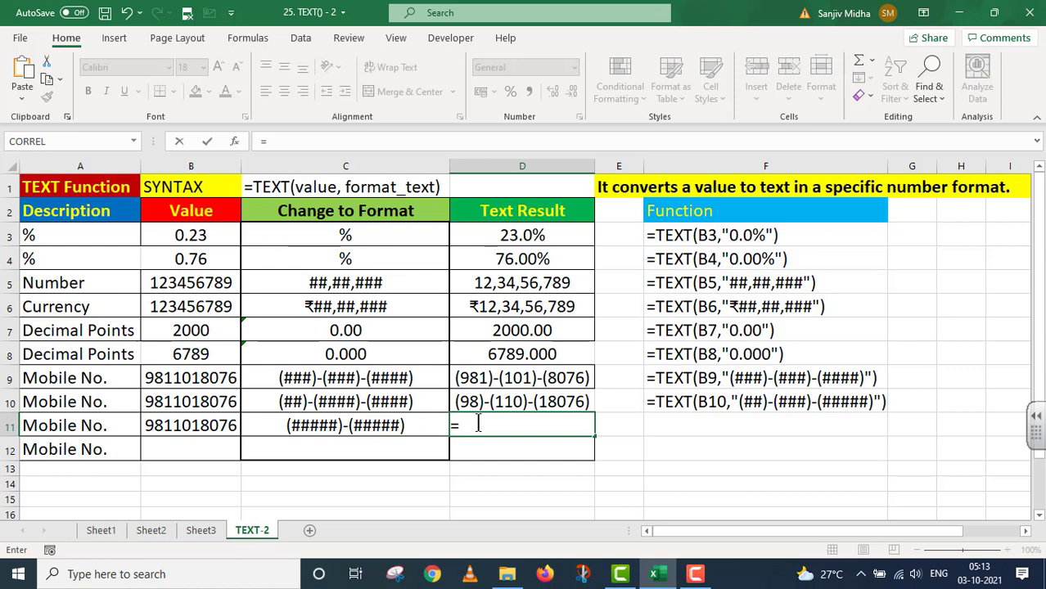
{"action": "type", "text": "TEXT"}
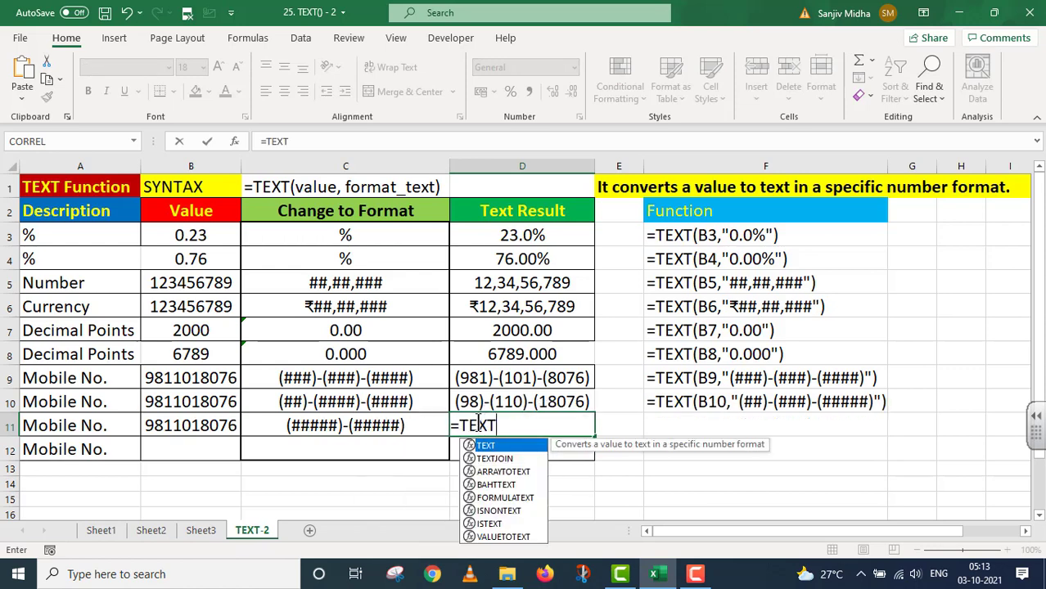
{"action": "type", "text": "("}
Step: Complete =TEXT(B11,"(#####)-(#####)") in D11
{"action": "left_click", "coordinate": [223, 425]}
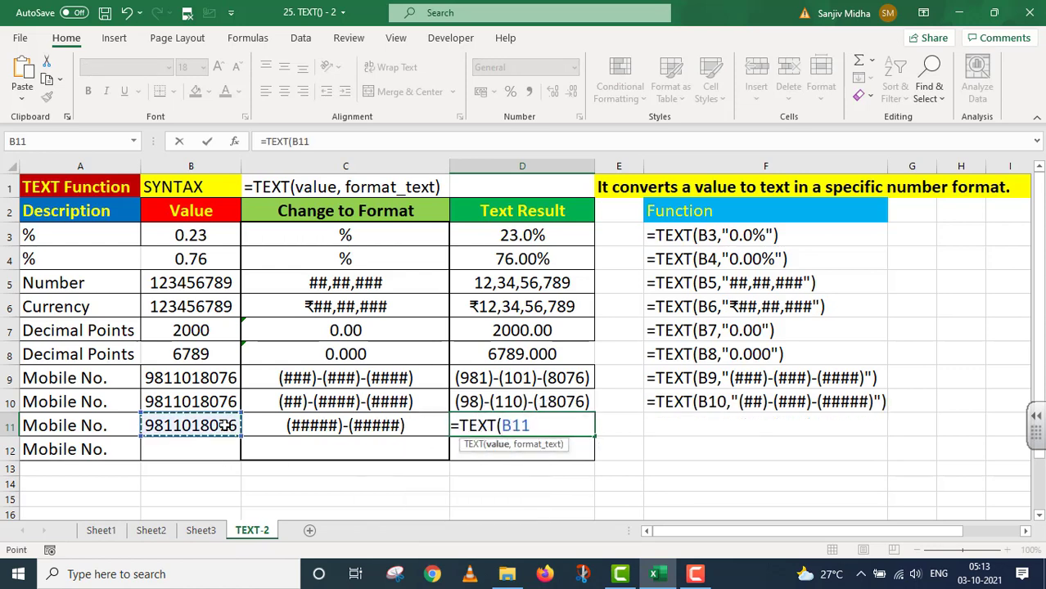
{"action": "type", "text": ","}
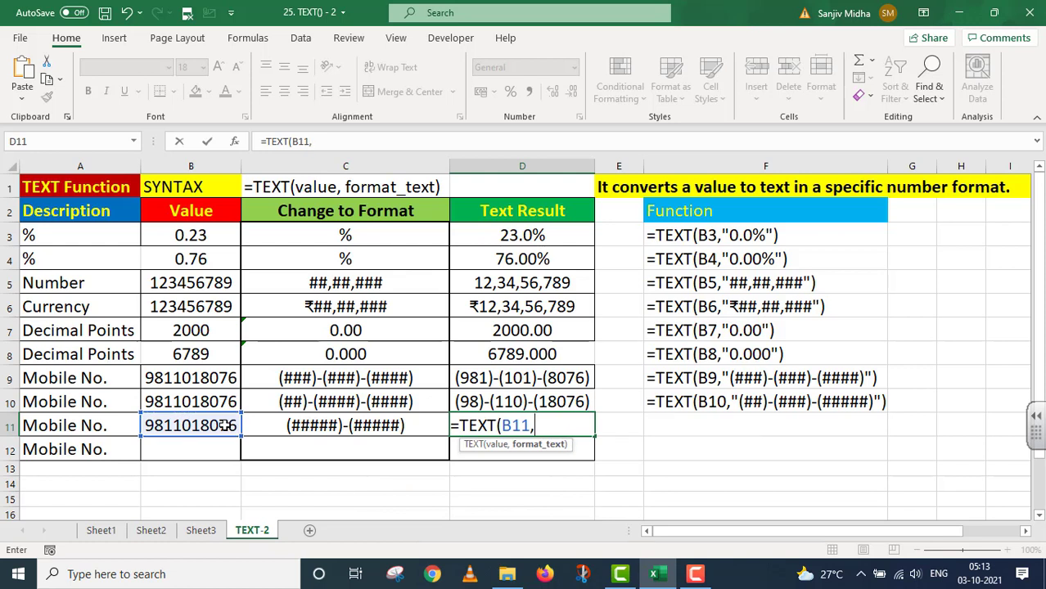
{"action": "type", "text": "\"(####"}
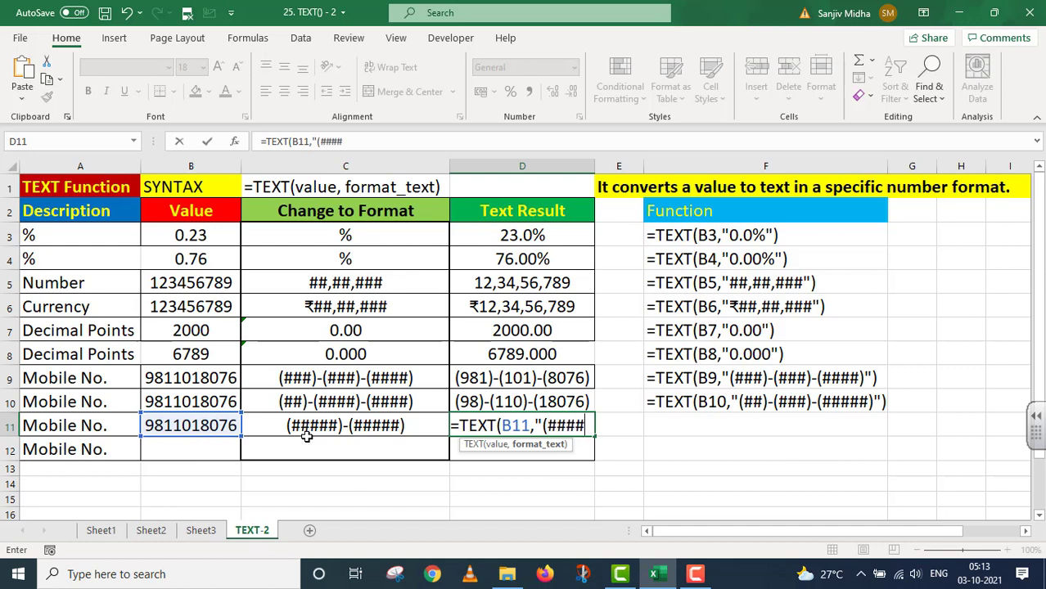
{"action": "type", "text": "#)"}
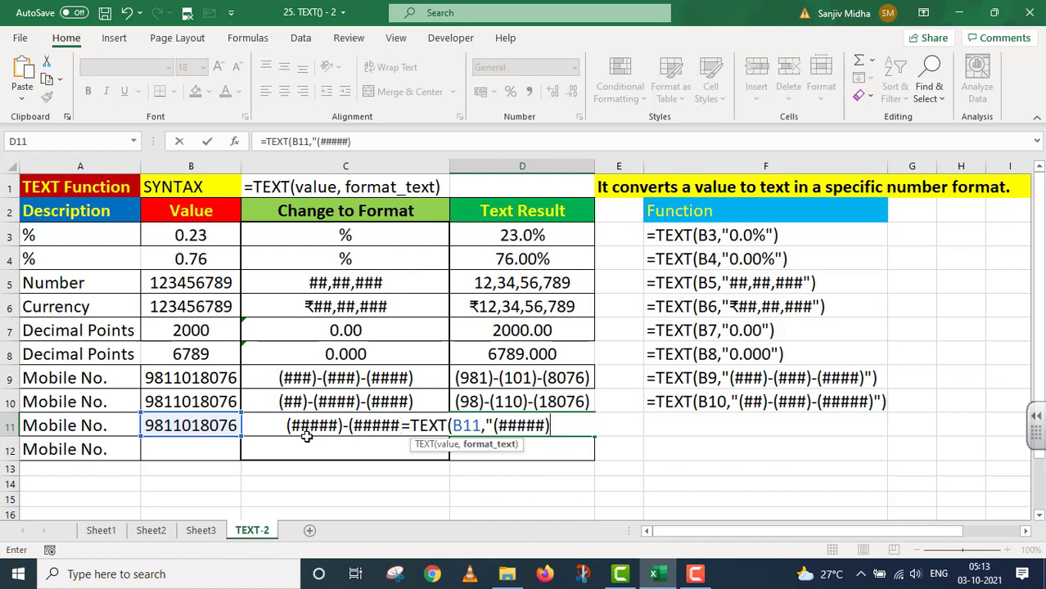
{"action": "type", "text": "-(#####"}
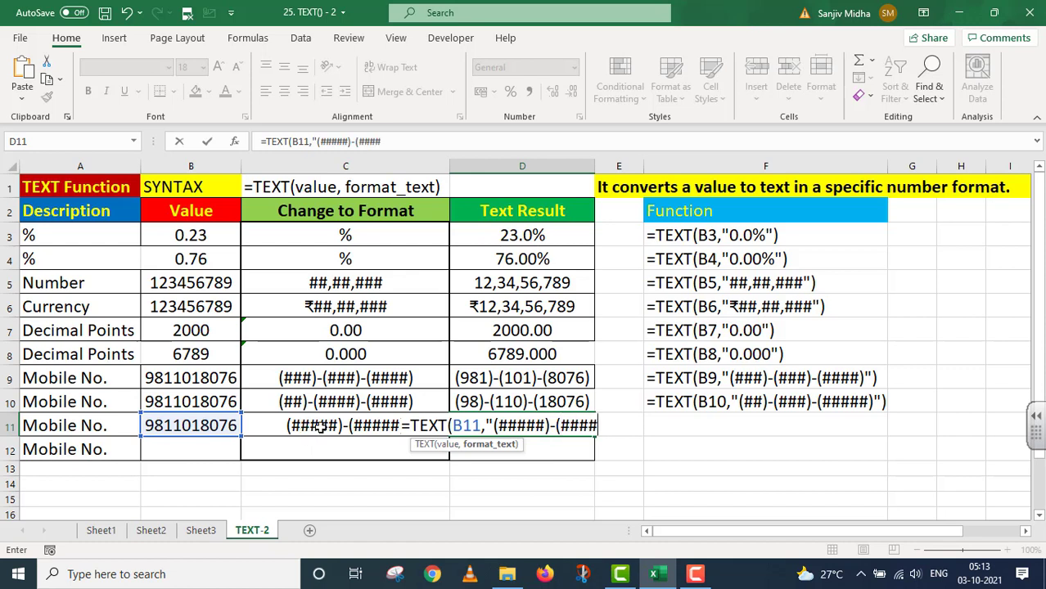
{"action": "type", "text": ")\""}
{"action": "type", "text": ")"}
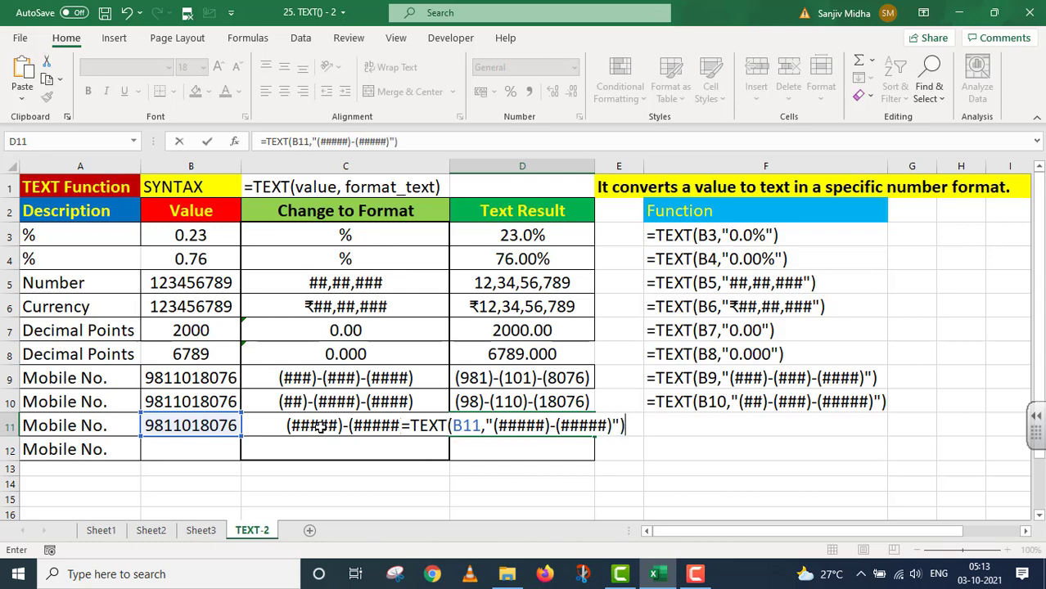
{"action": "key", "text": "Return"}
Step: List the D11 formula as text in F11 with a leading apostrophe
{"action": "key", "text": "Up"}
{"action": "key", "text": "Right"}
{"action": "key", "text": "Right"}
{"action": "type", "text": "'"}
{"action": "type", "text": "=TEXT(B11,\"(#####)-(#####)\")"}
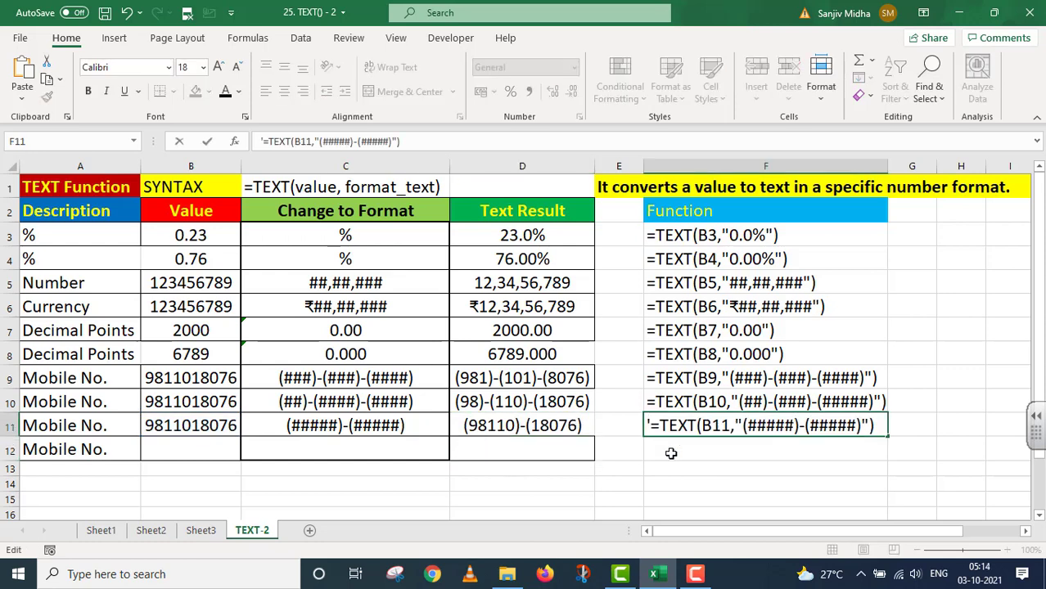
{"action": "left_click", "coordinate": [187, 444]}
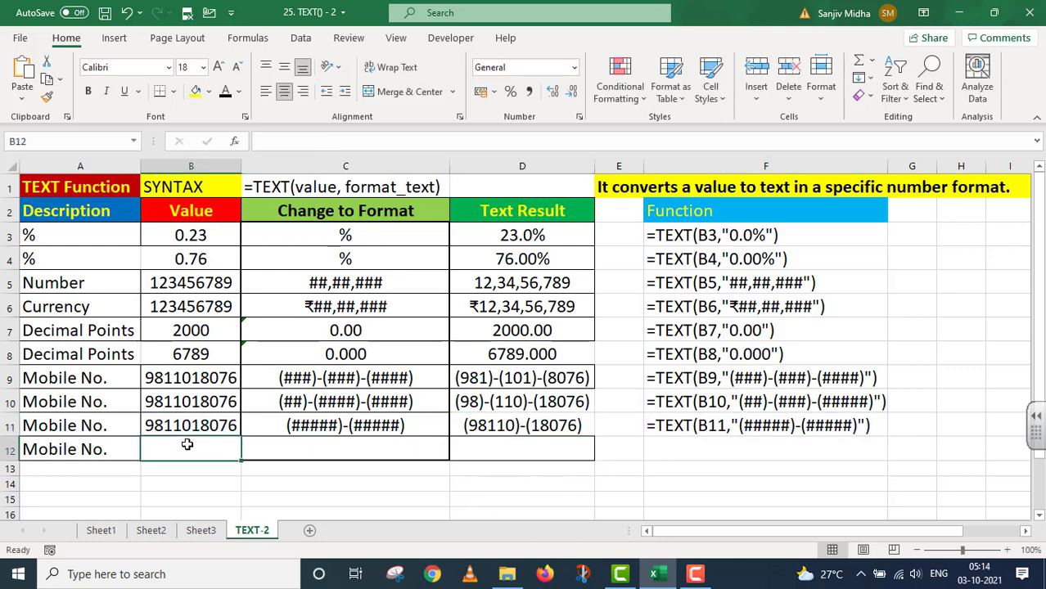
Step: Copy the mobile number into B12 and enter format code #####-##### in C12
{"action": "left_click", "coordinate": [201, 414]}
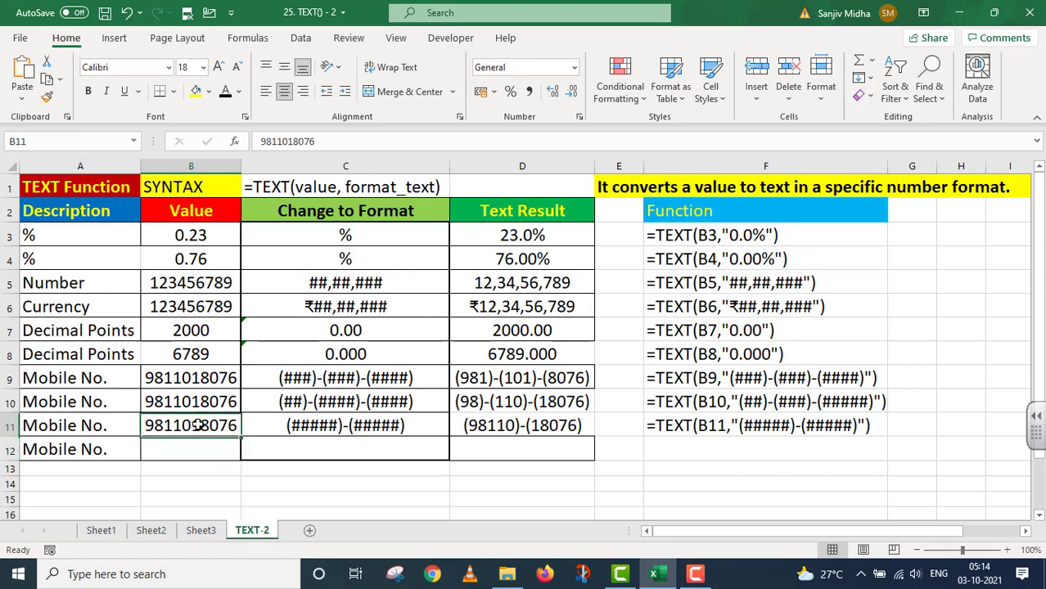
{"action": "left_click_drag", "start_coordinate": [240, 437], "coordinate": [242, 455]}
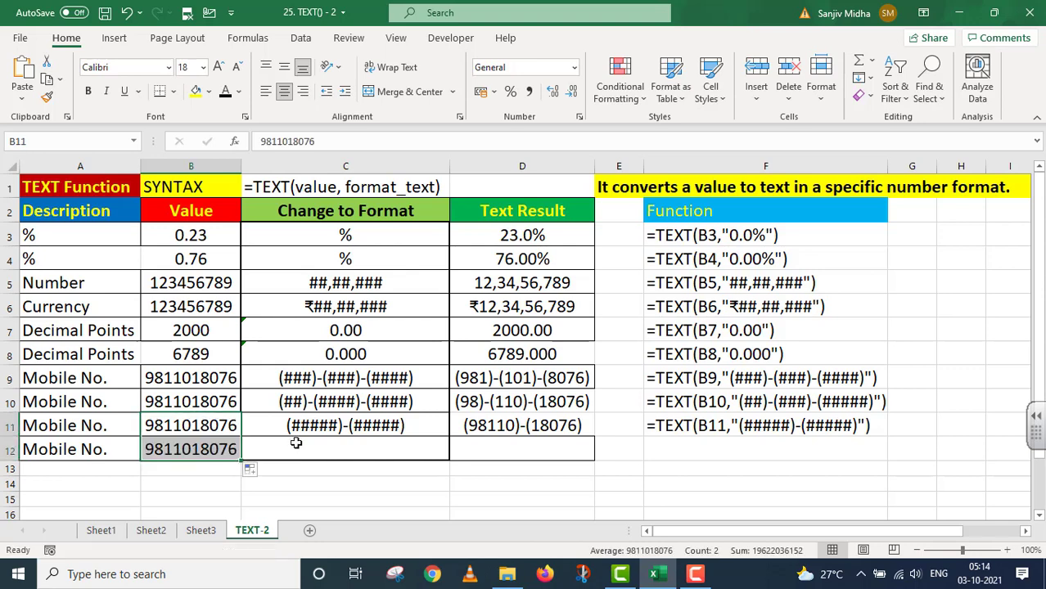
{"action": "left_click", "coordinate": [292, 446]}
{"action": "double_click", "coordinate": [374, 448]}
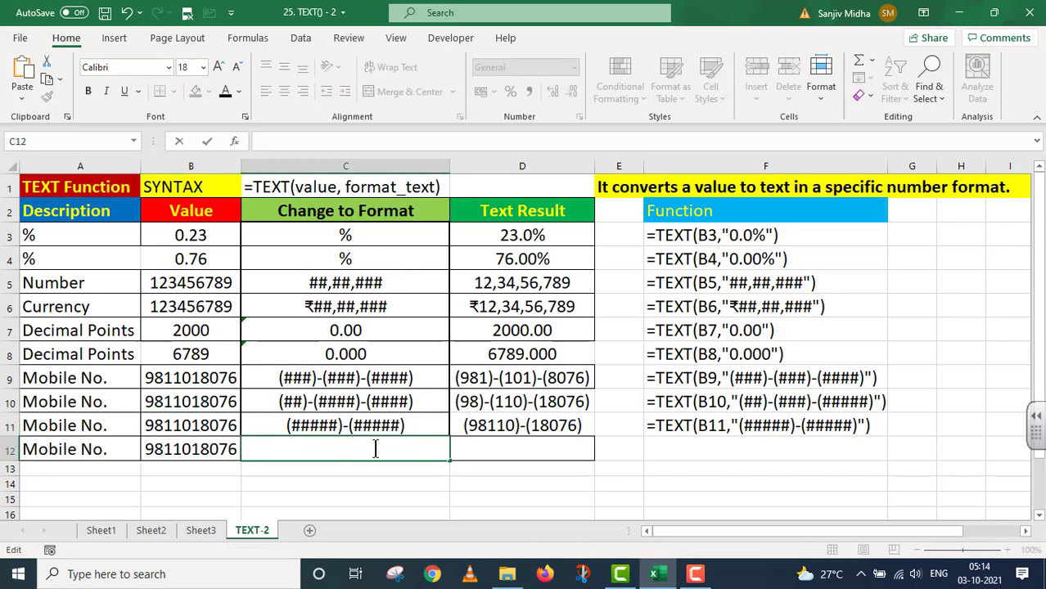
{"action": "type", "text": "#####"}
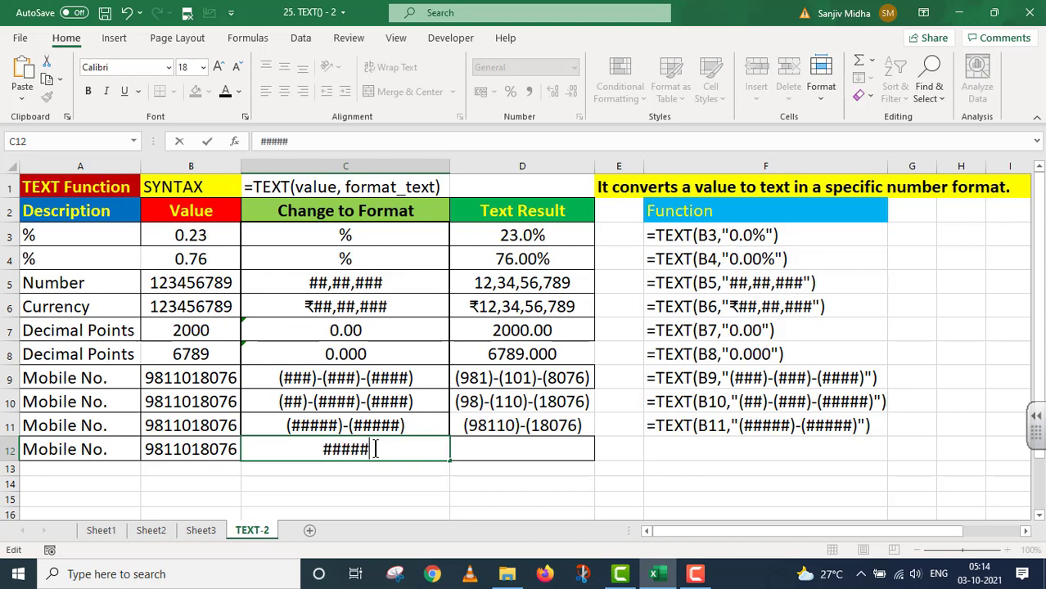
{"action": "type", "text": "-"}
{"action": "type", "text": "#####"}
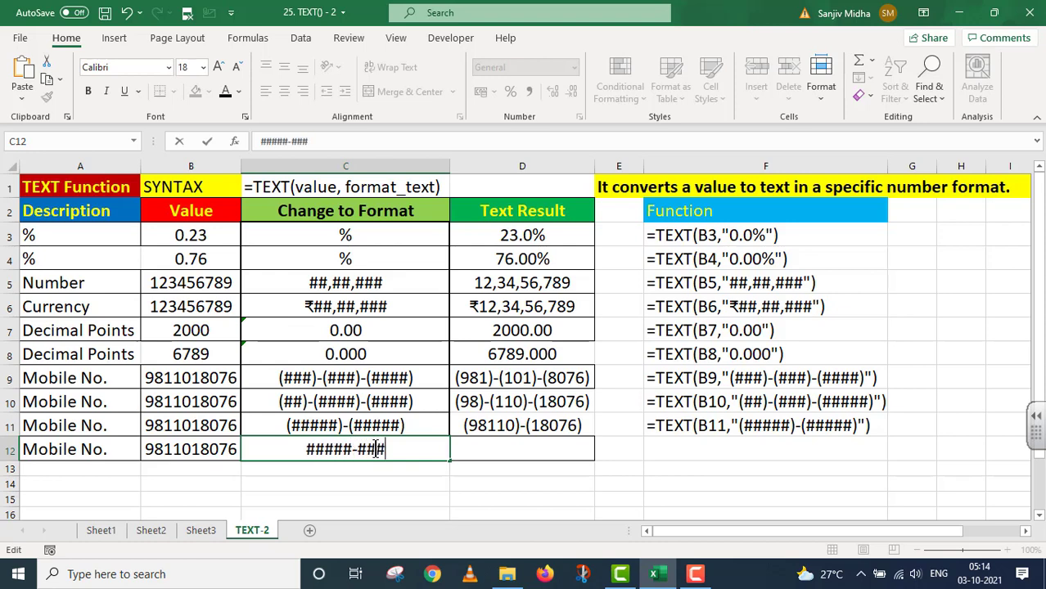
Step: Enter =TEXT(B12,"#####-#####") in D12
{"action": "left_click", "coordinate": [530, 457]}
{"action": "type", "text": "="}
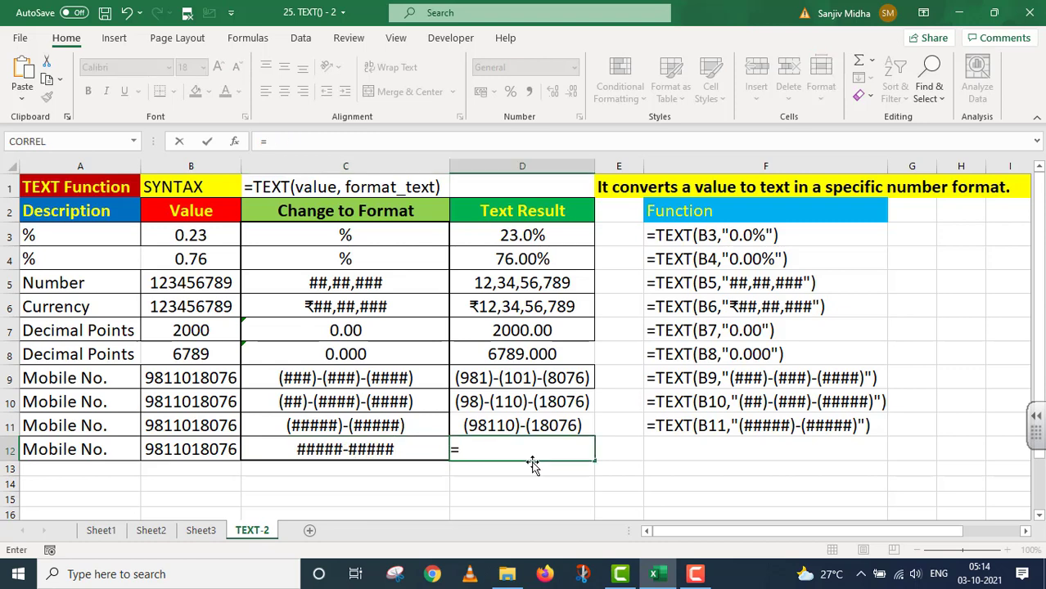
{"action": "type", "text": "TEXT("}
{"action": "left_click", "coordinate": [219, 450]}
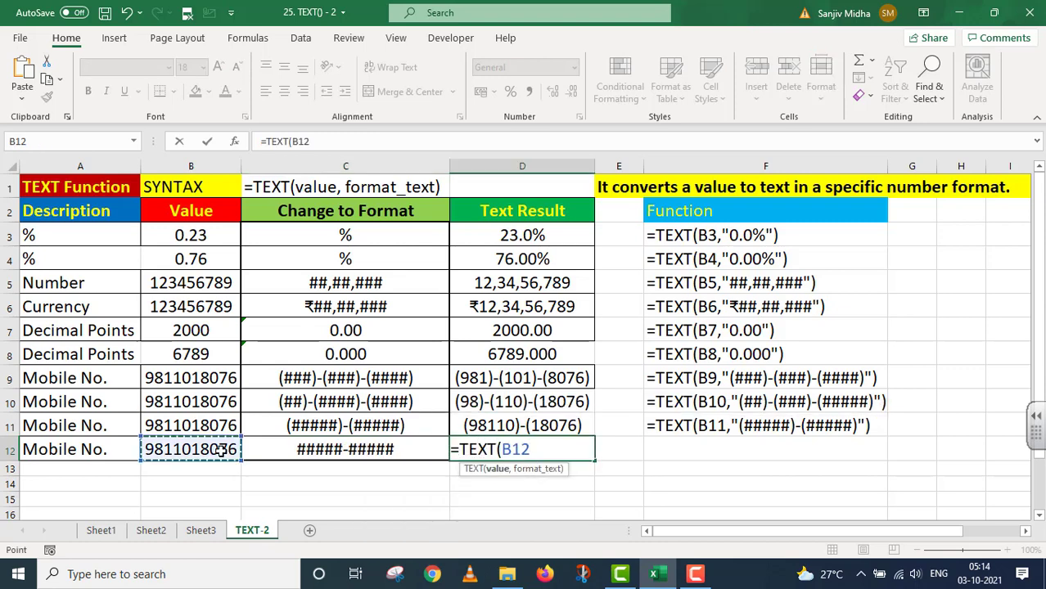
{"action": "type", "text": ",\""}
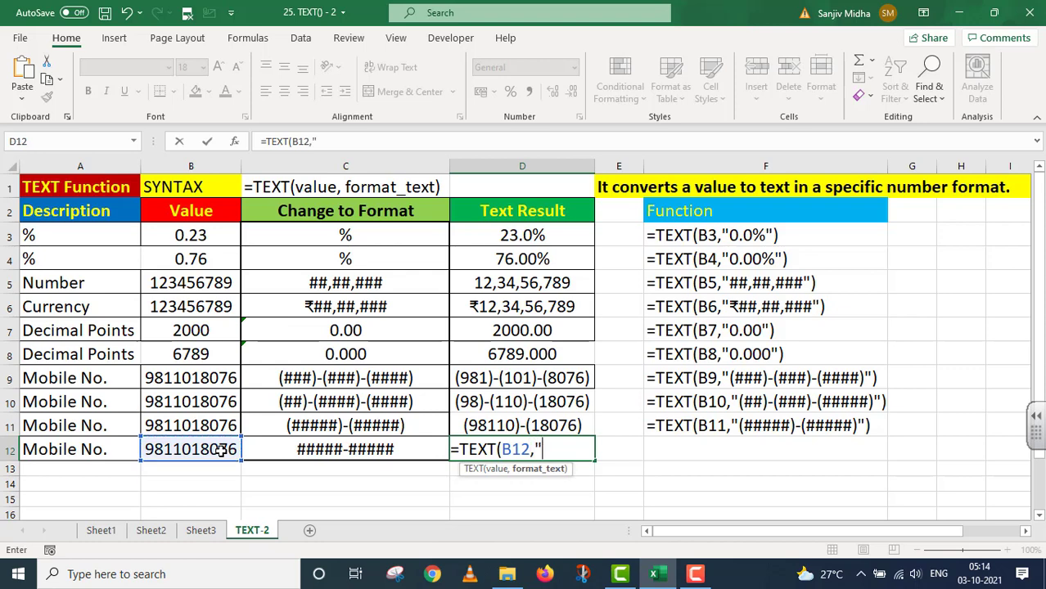
{"action": "type", "text": "#####"}
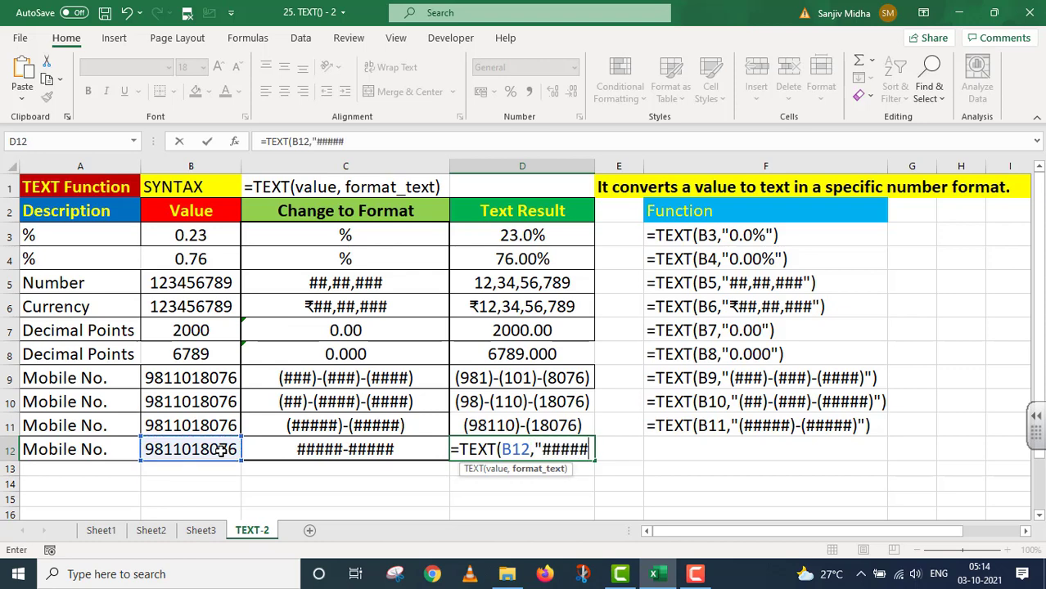
{"action": "type", "text": "-#####"}
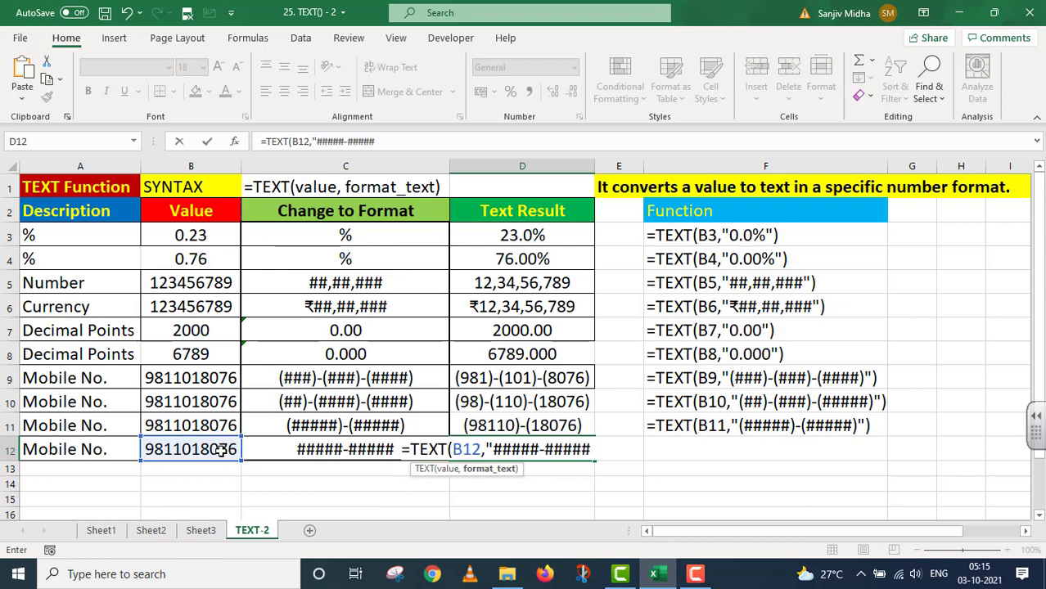
{"action": "type", "text": "\")"}
{"action": "key", "text": "Return"}
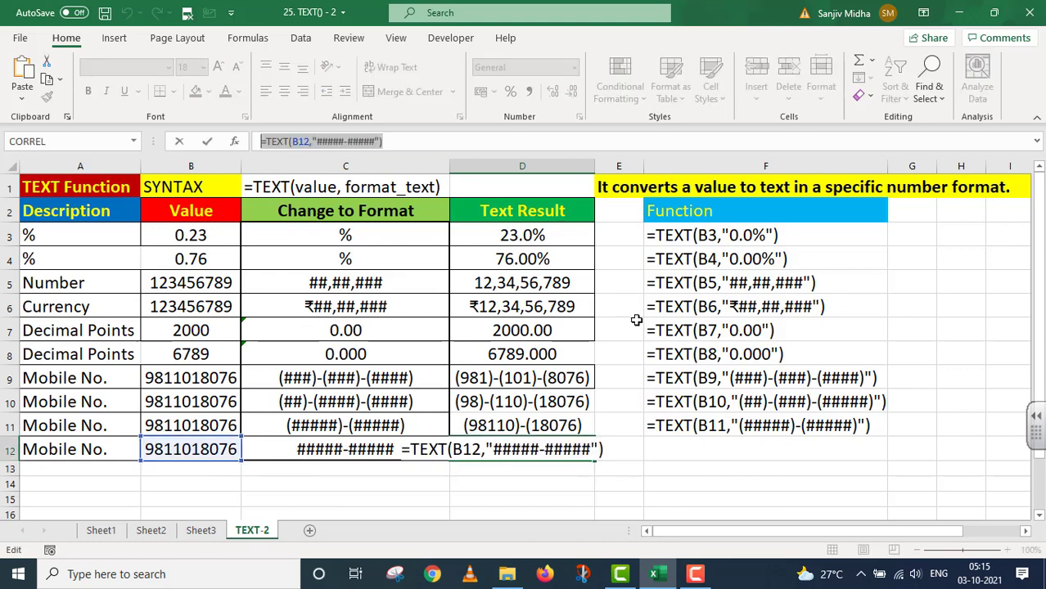
{"action": "key", "text": "Return"}
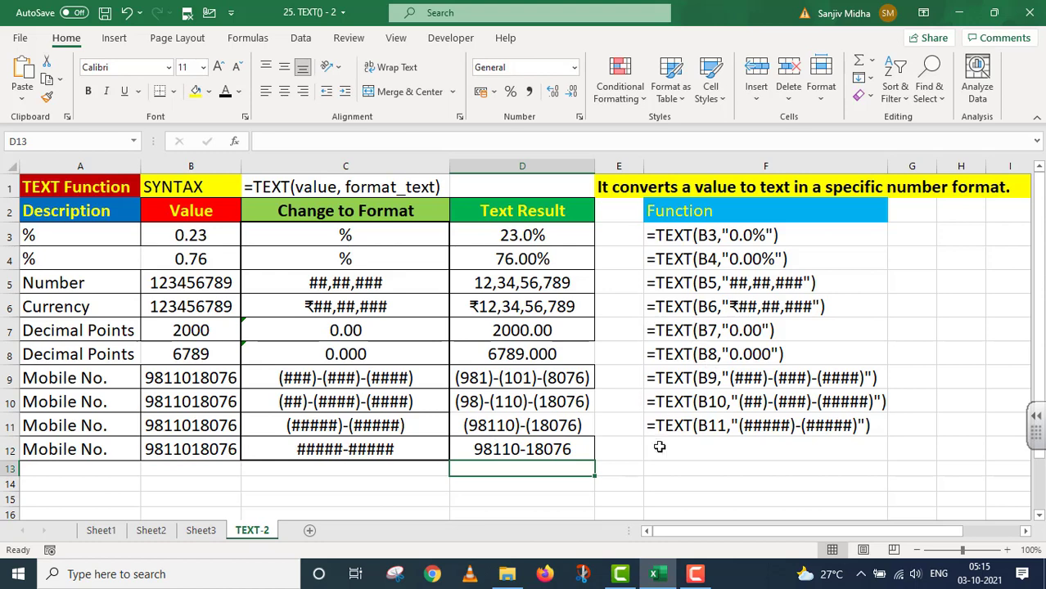
Step: List =TEXT(B12,"#####-#####") as text in F12 and save the workbook
{"action": "left_click", "coordinate": [657, 447]}
{"action": "type", "text": "=TEXT(B12,\"#####-#####\")"}
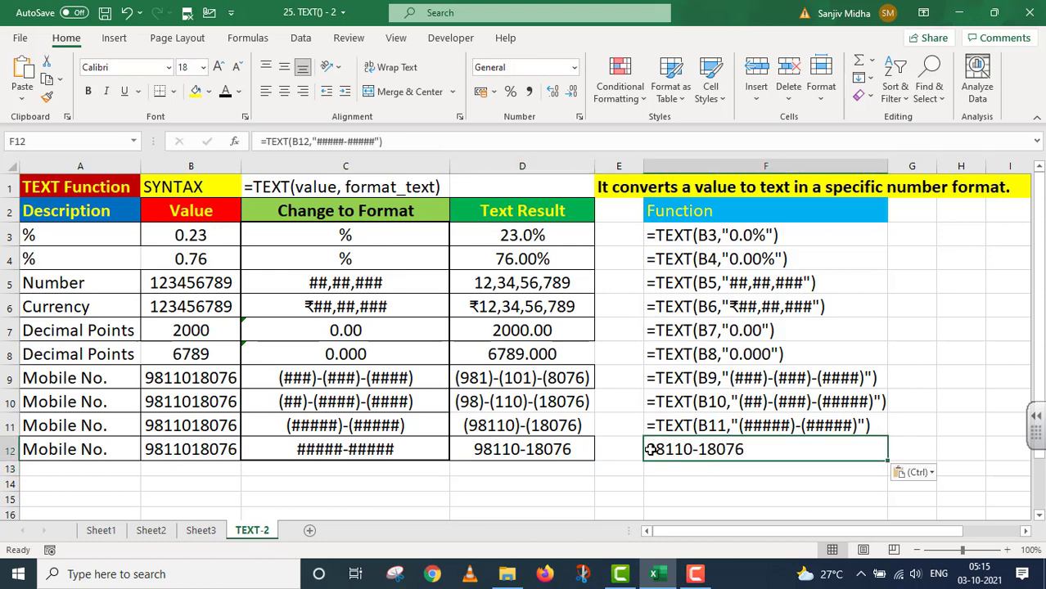
{"action": "double_click", "coordinate": [650, 449]}
{"action": "type", "text": "'"}
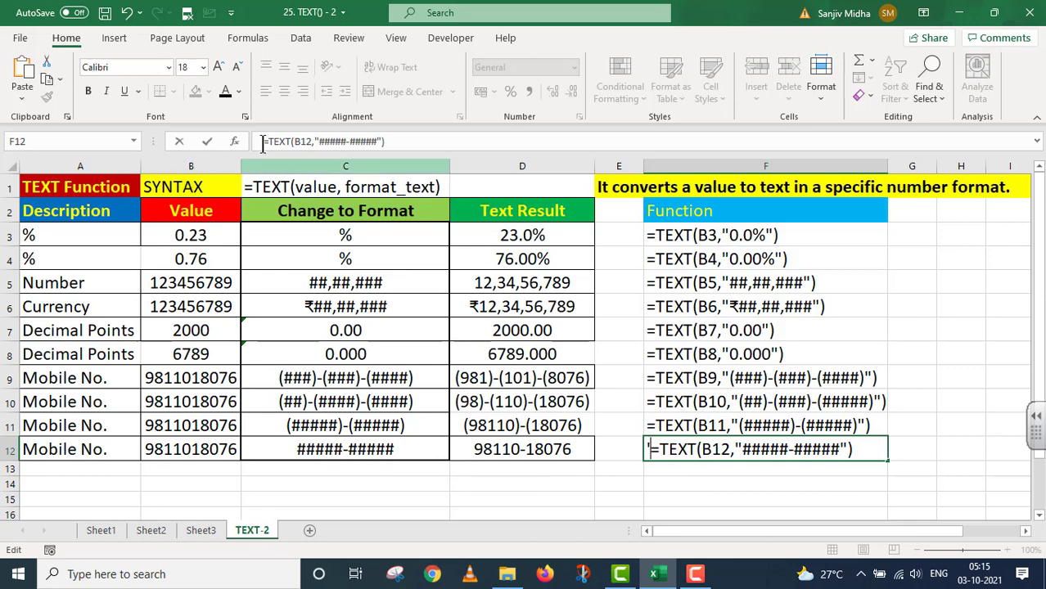
{"action": "left_click", "coordinate": [105, 14]}
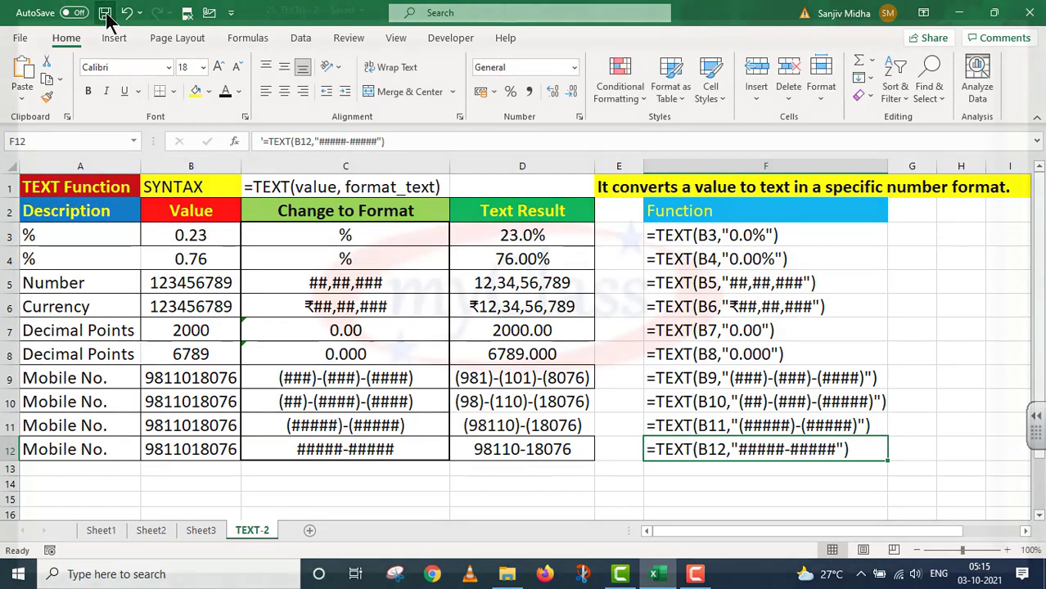